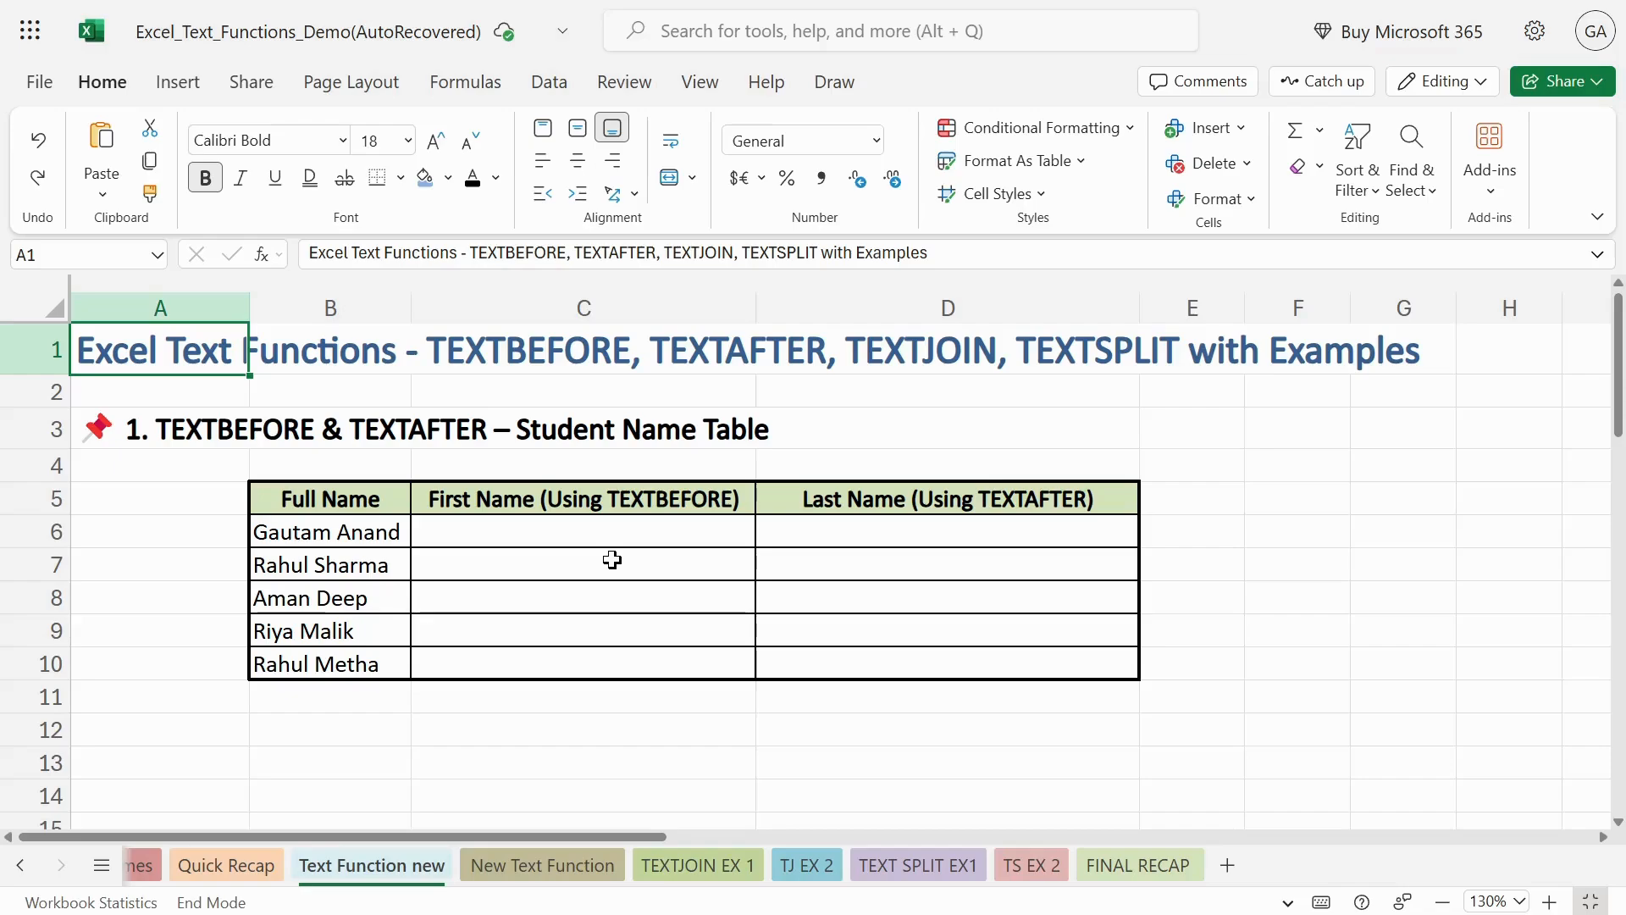
Step: Enter =TEXTBEFORE(B6," ") in C6 to extract the first name, and fill the formula down to C10
click(209, 444)
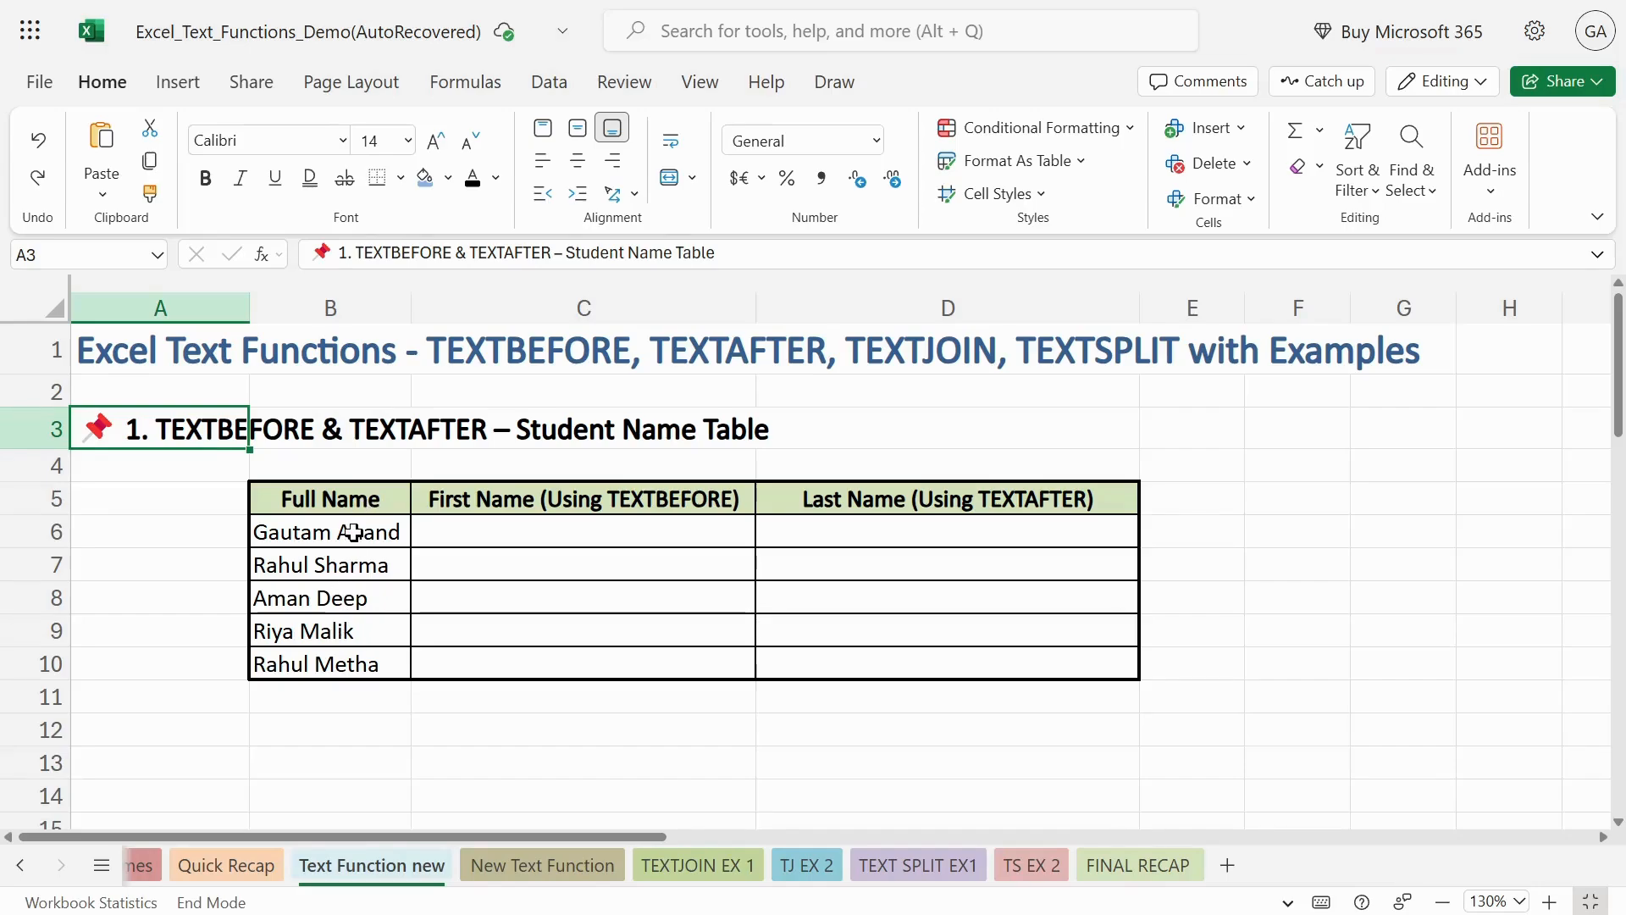
click(502, 535)
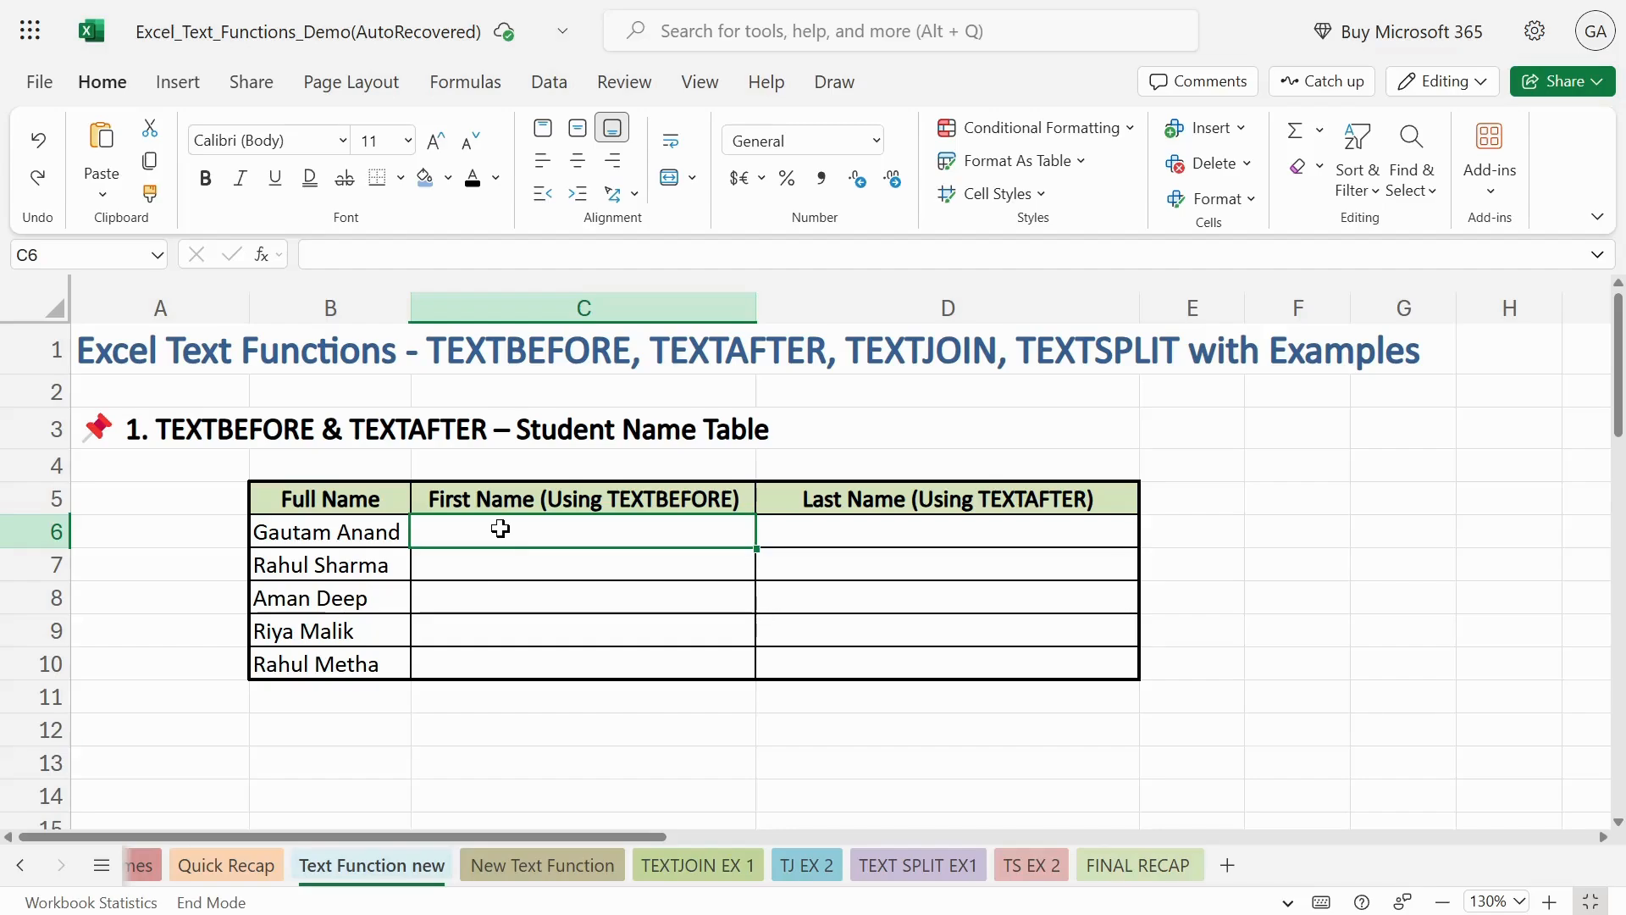
text(=t)
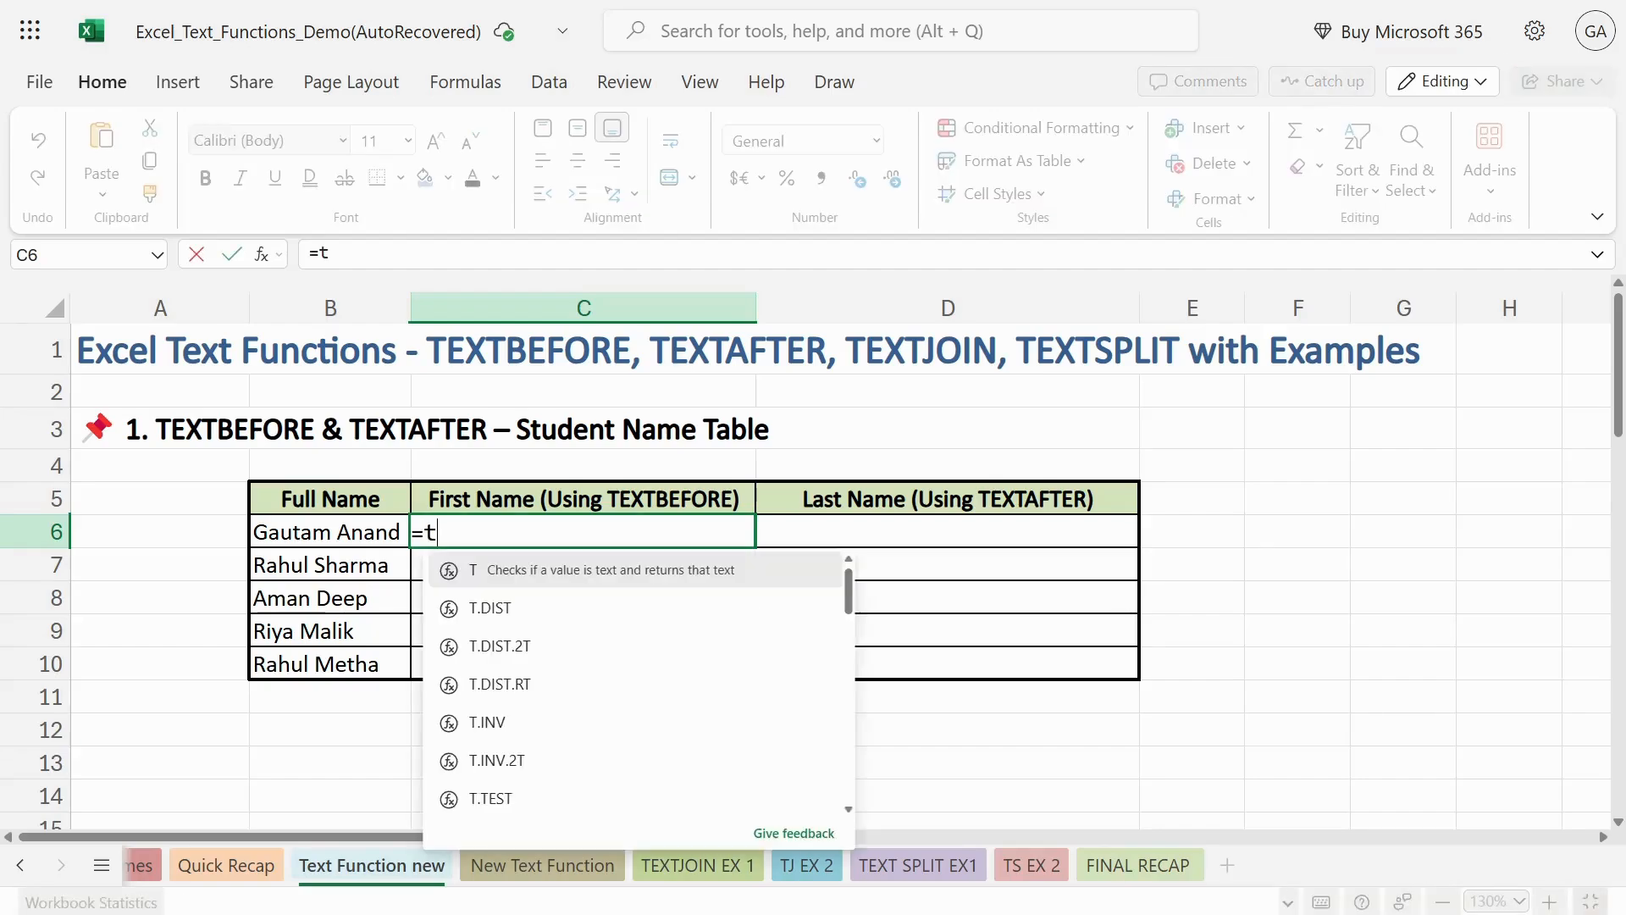
text(ext)
text(b)
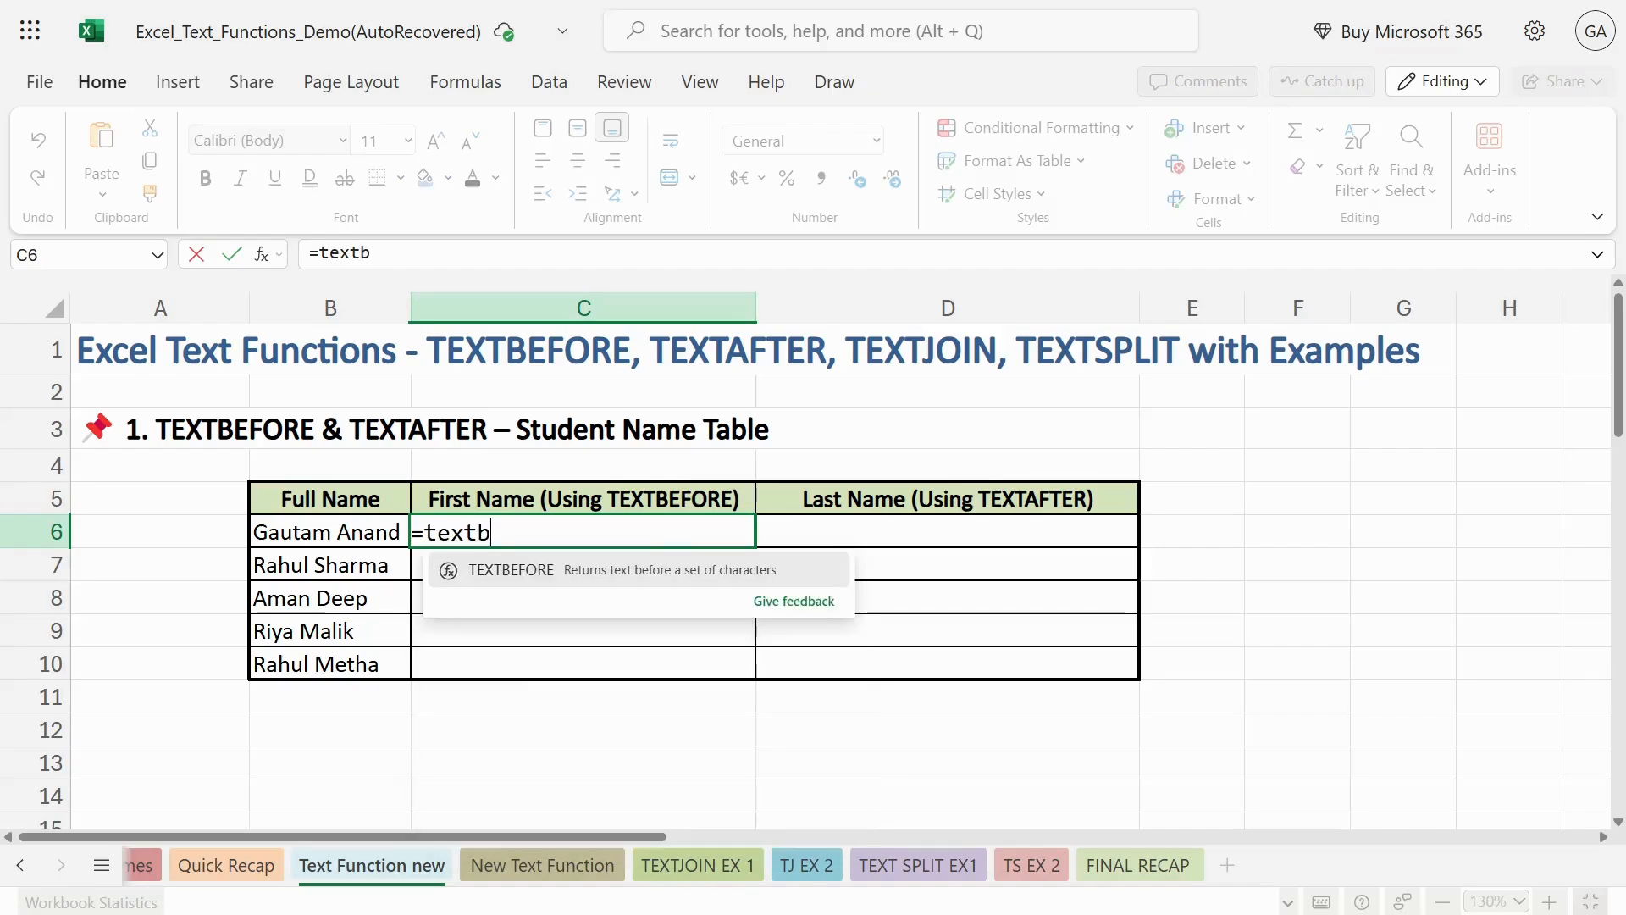
text(efore)
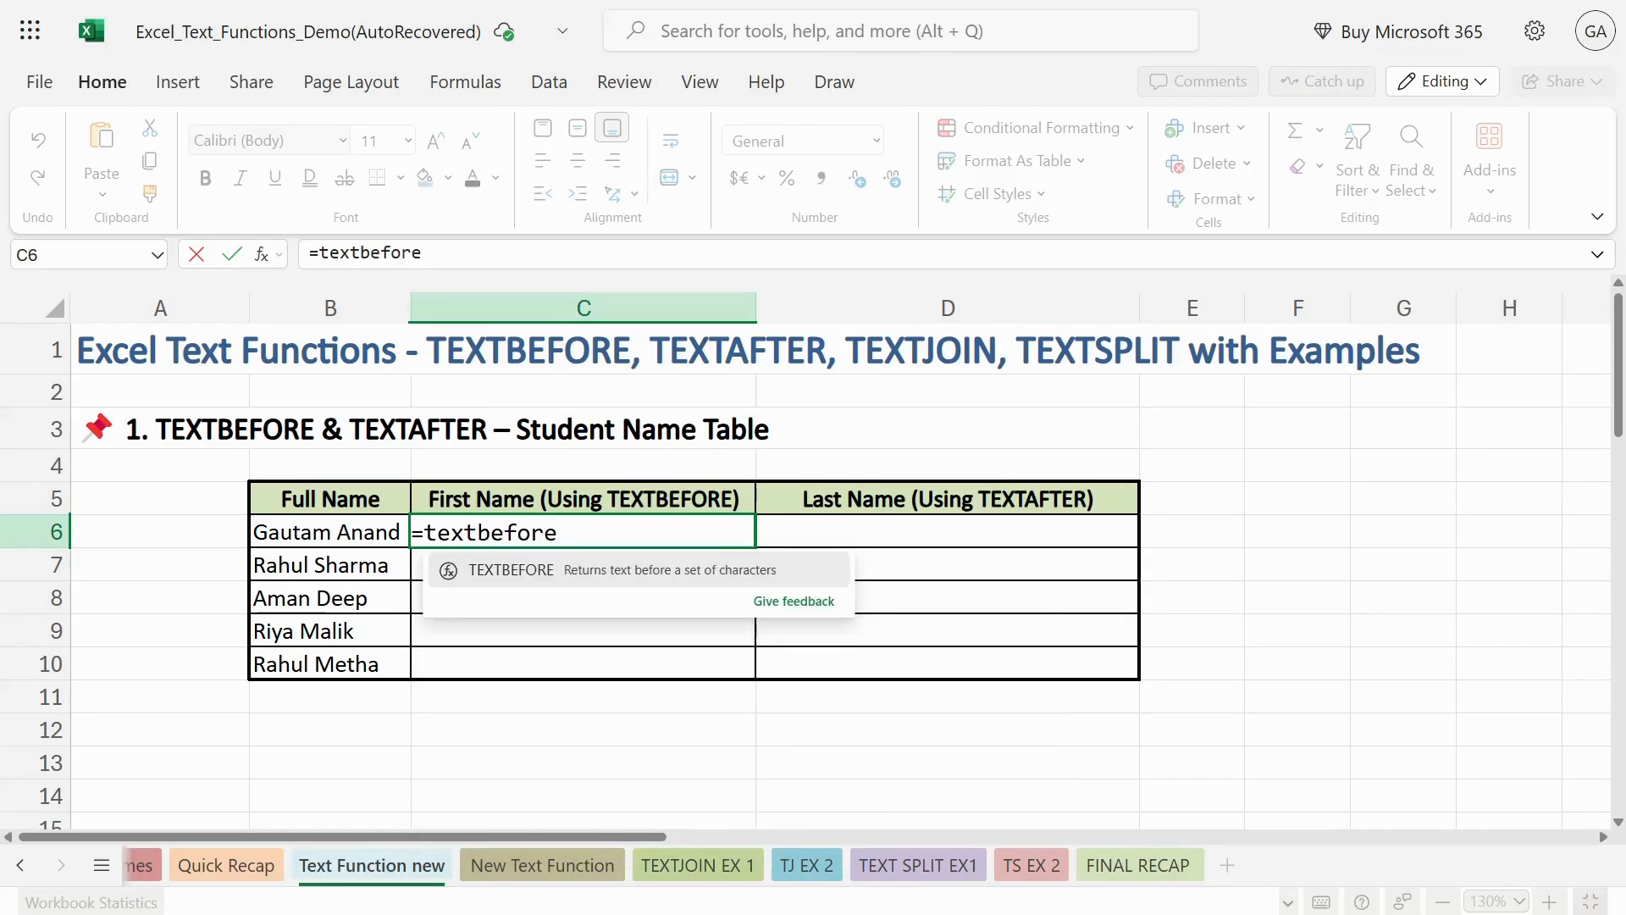
key(Tab)
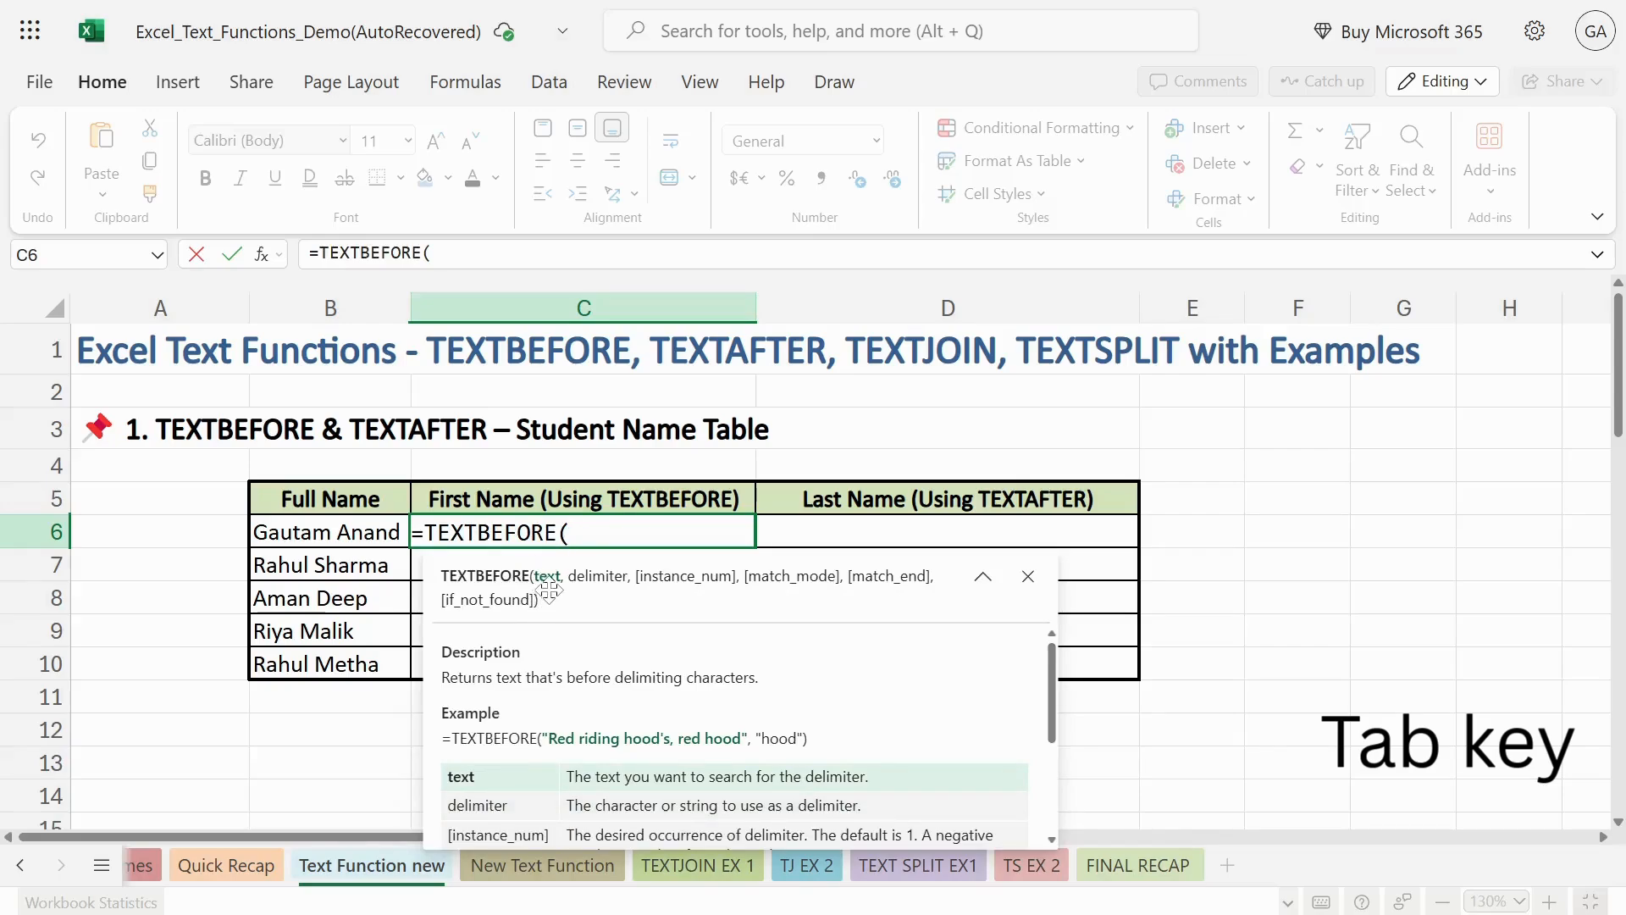
click(355, 531)
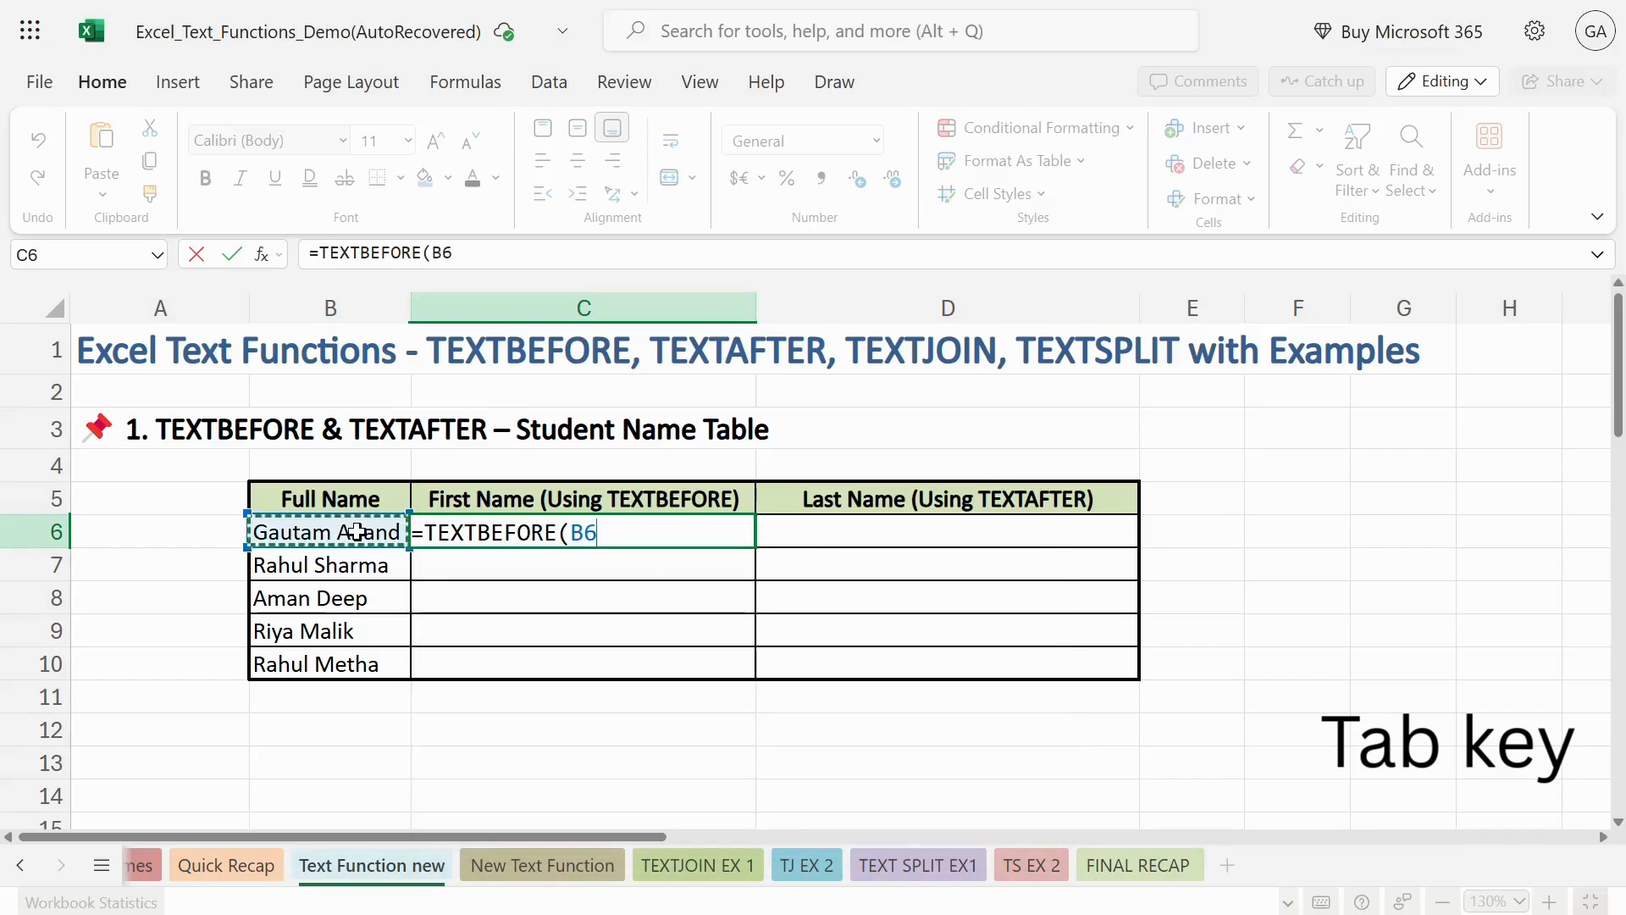
text(,)
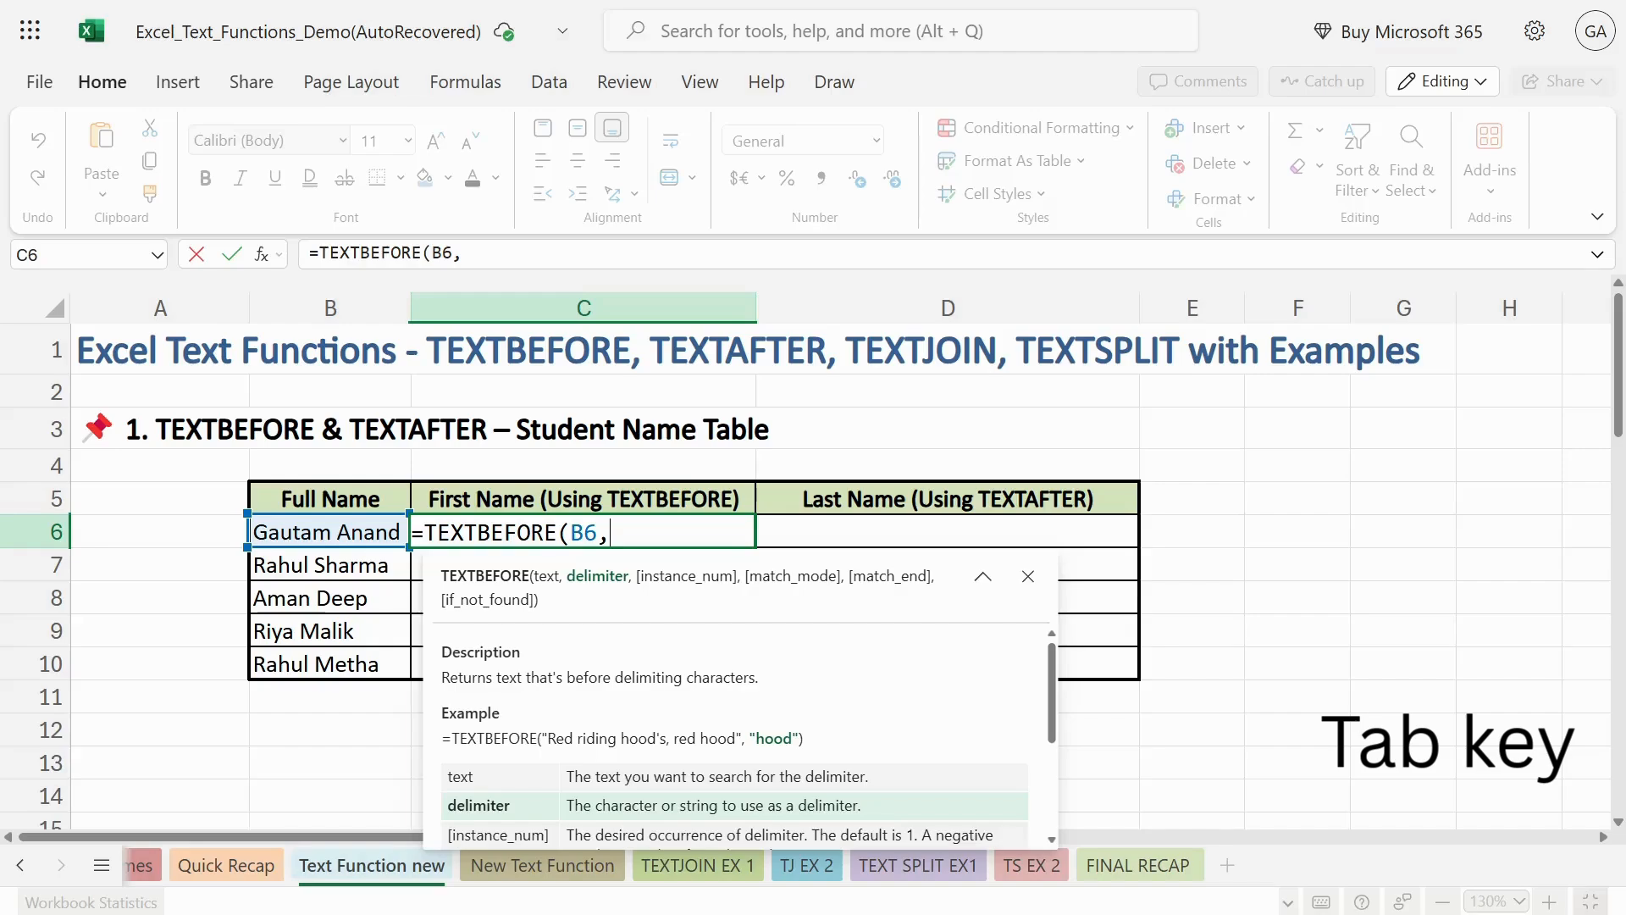
text(" "))
key(ctrl+Return)
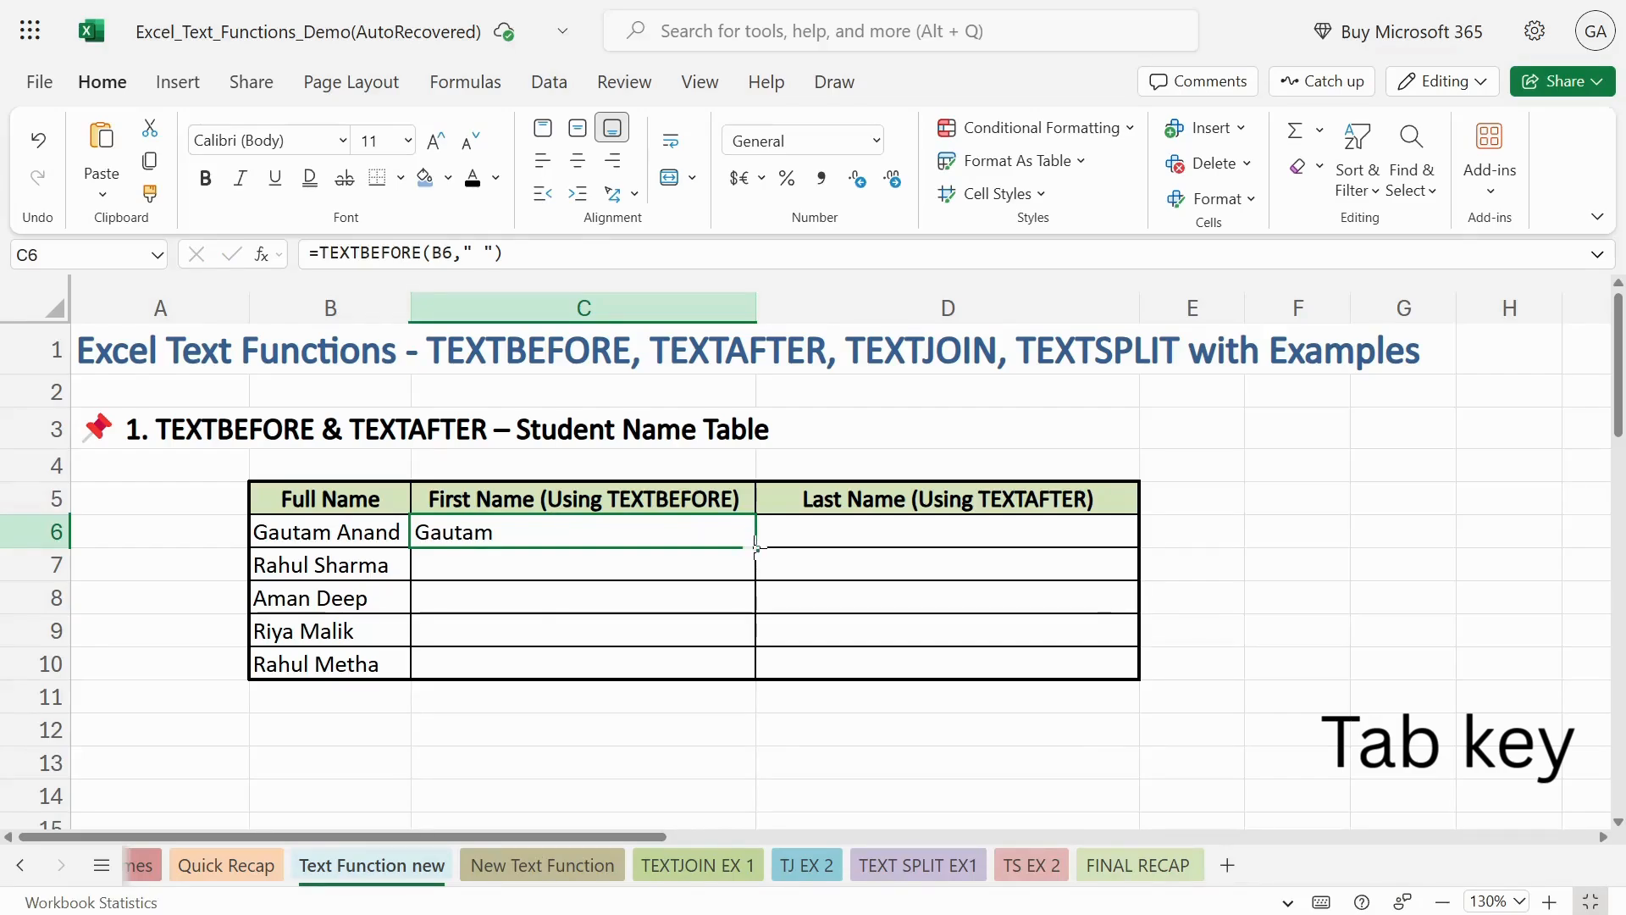
drag(756, 547, 752, 663)
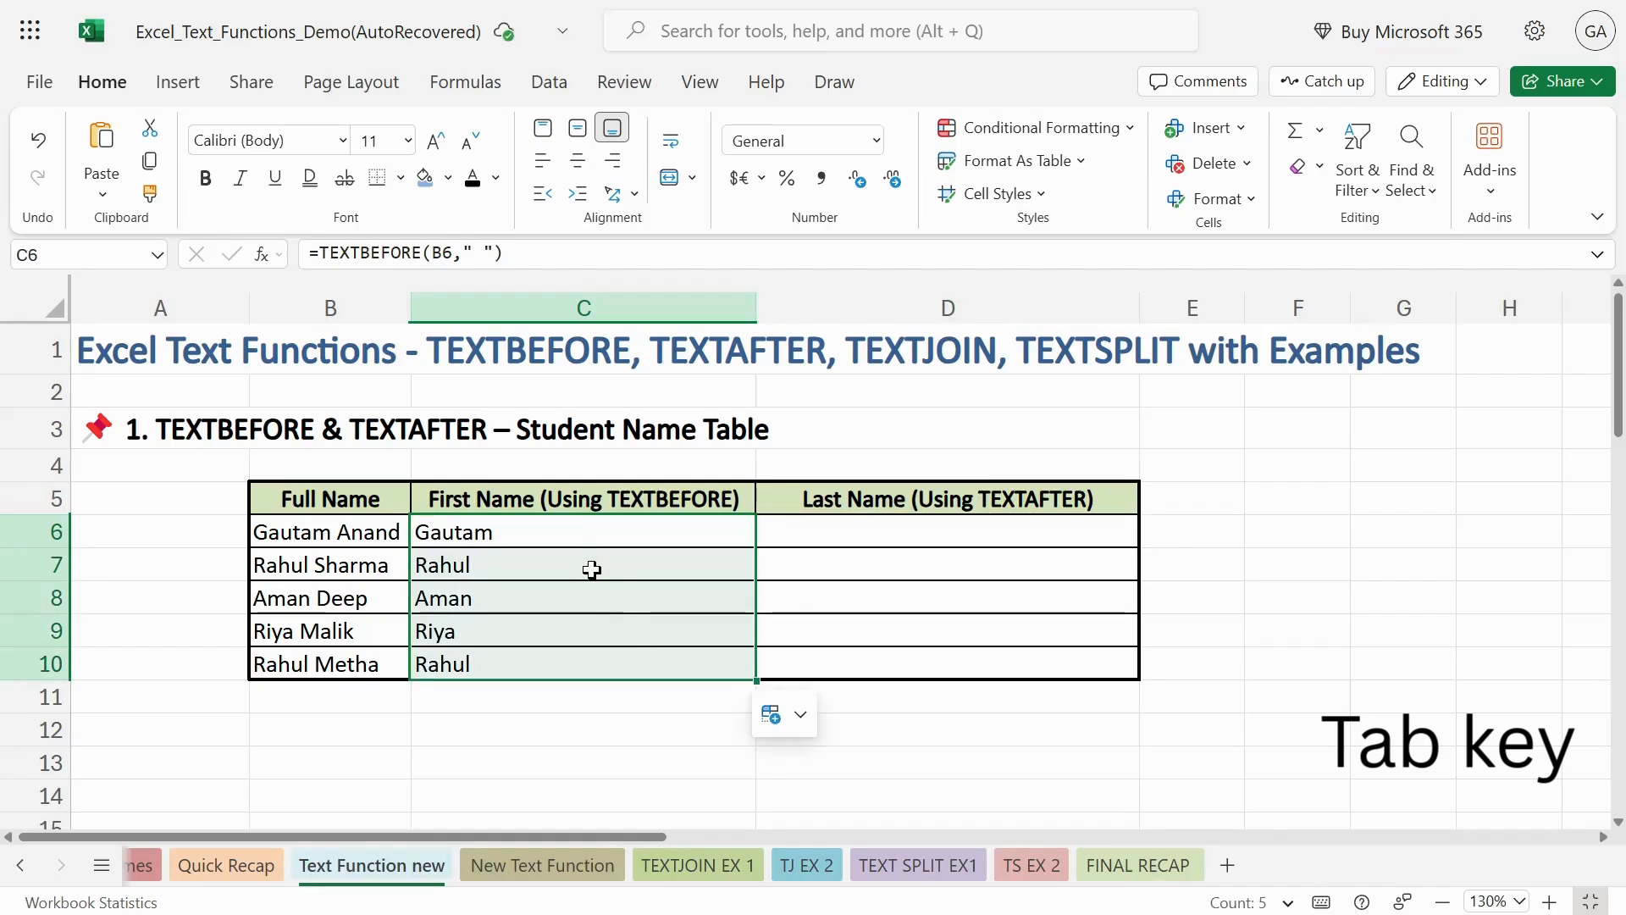
Step: Enter =TEXTAFTER(B6," ") in D6 to extract the last name, and fill the formula down to D10
click(922, 537)
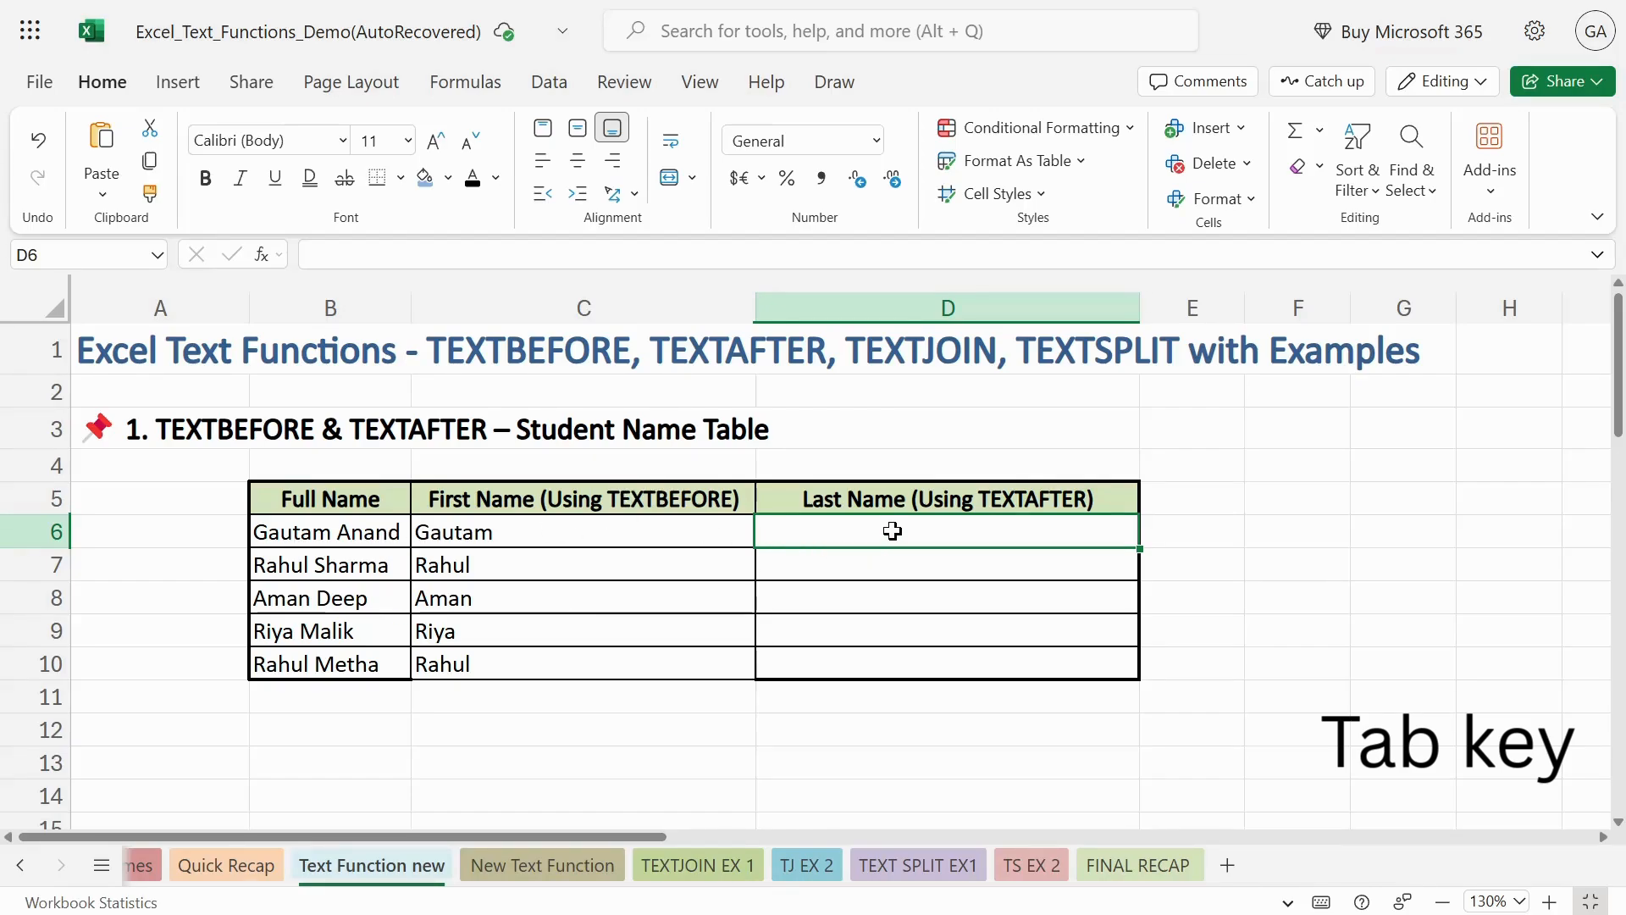
text(=)
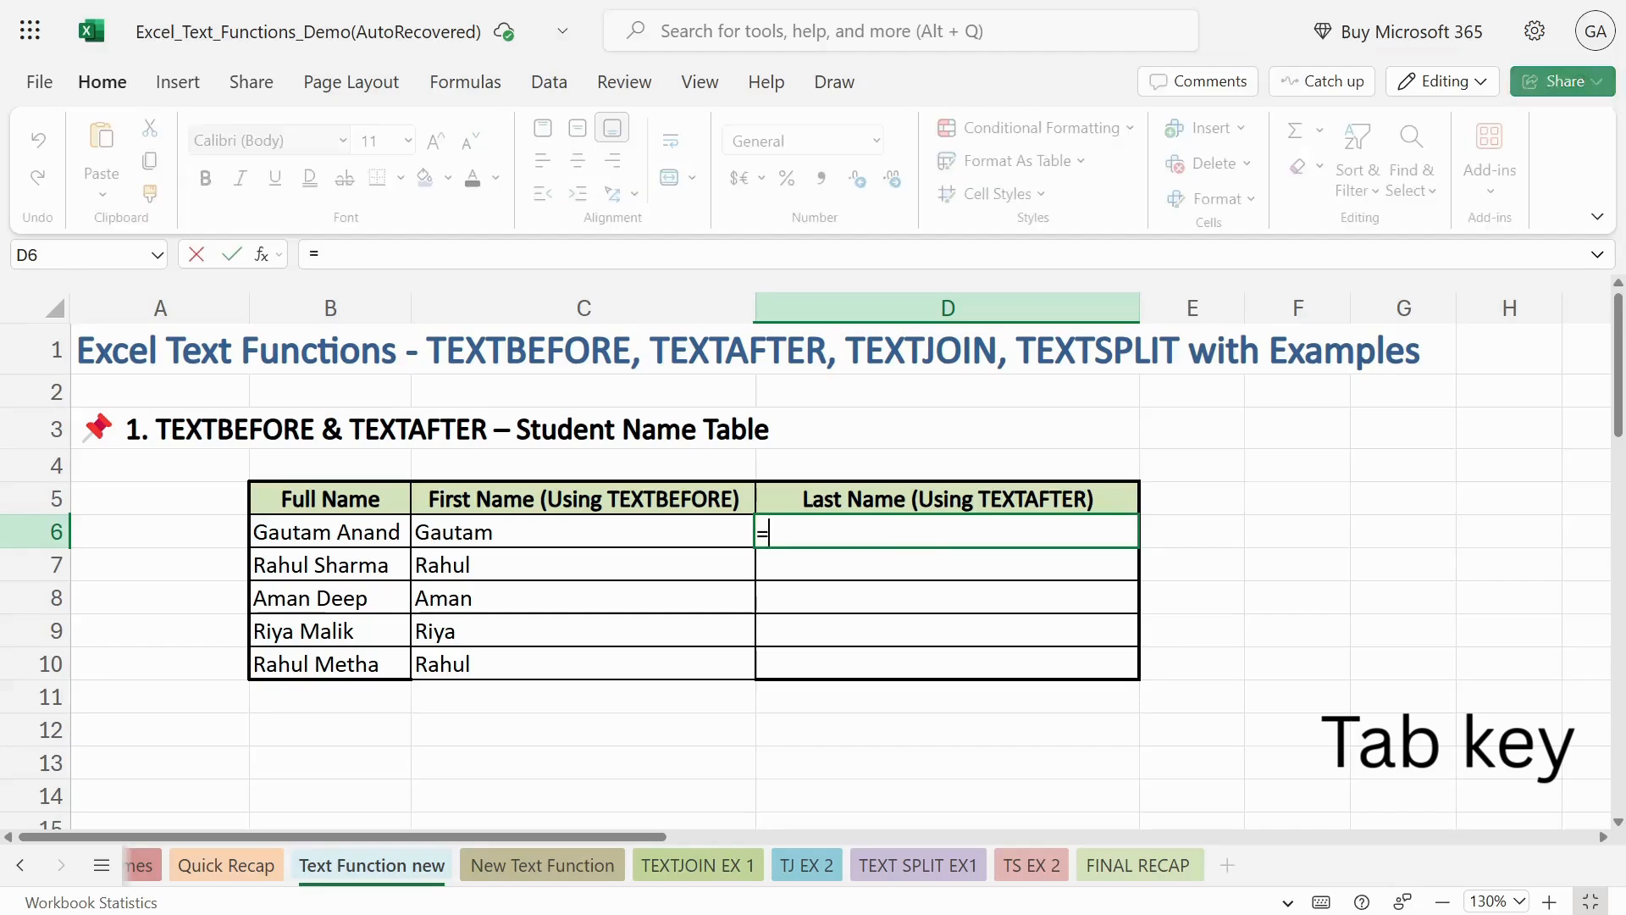
text(text)
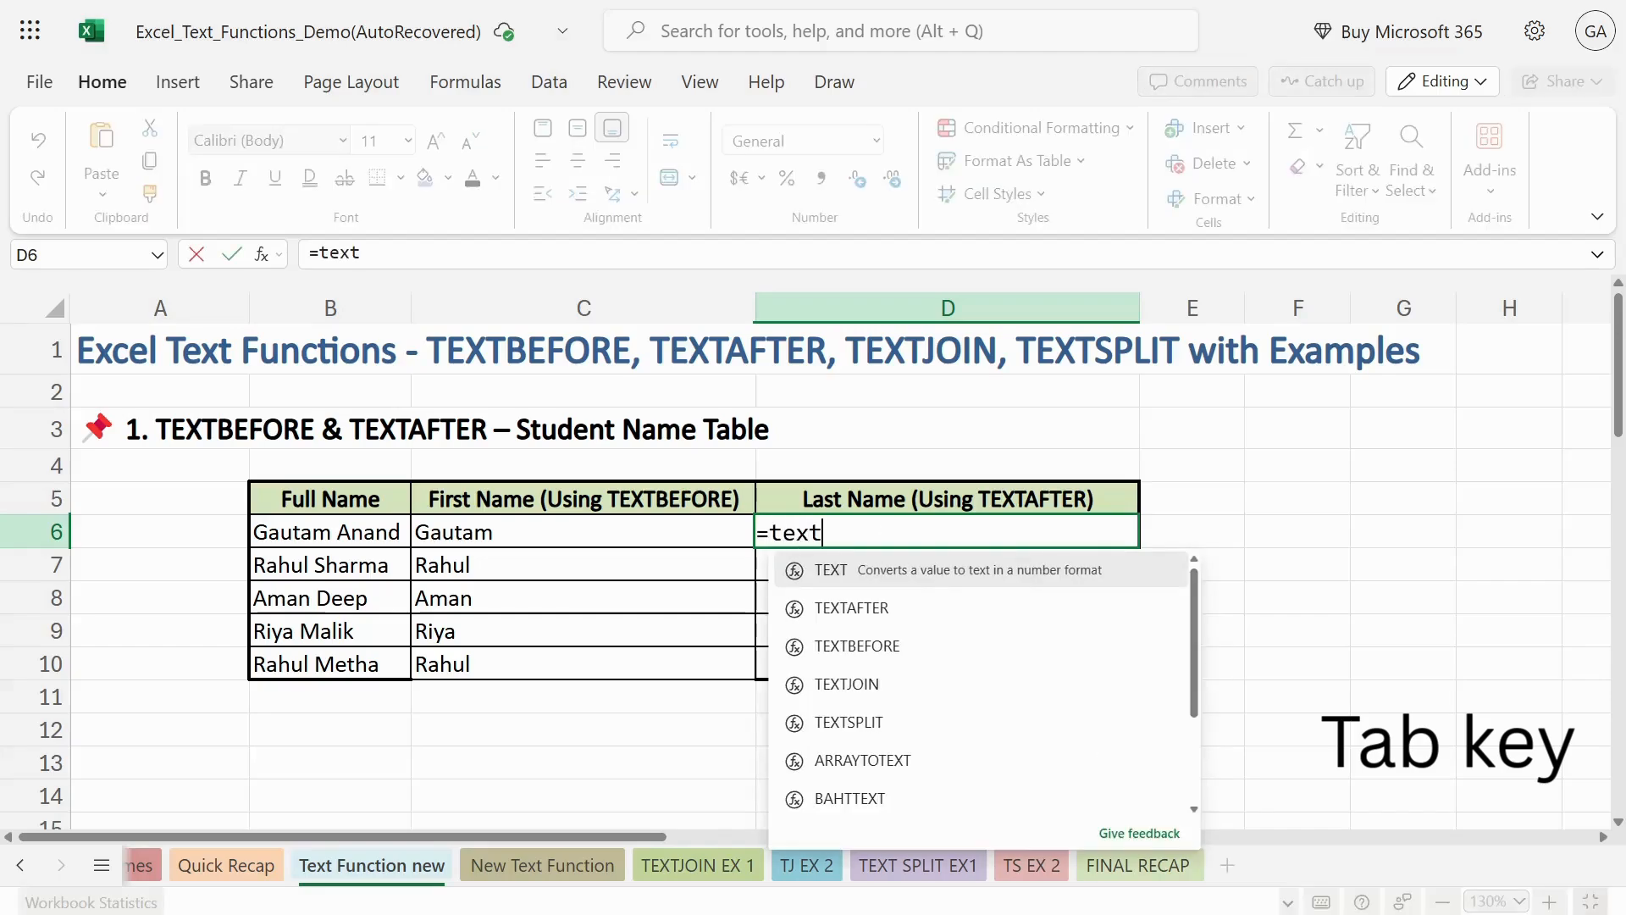
text(af)
key(BackSpace)
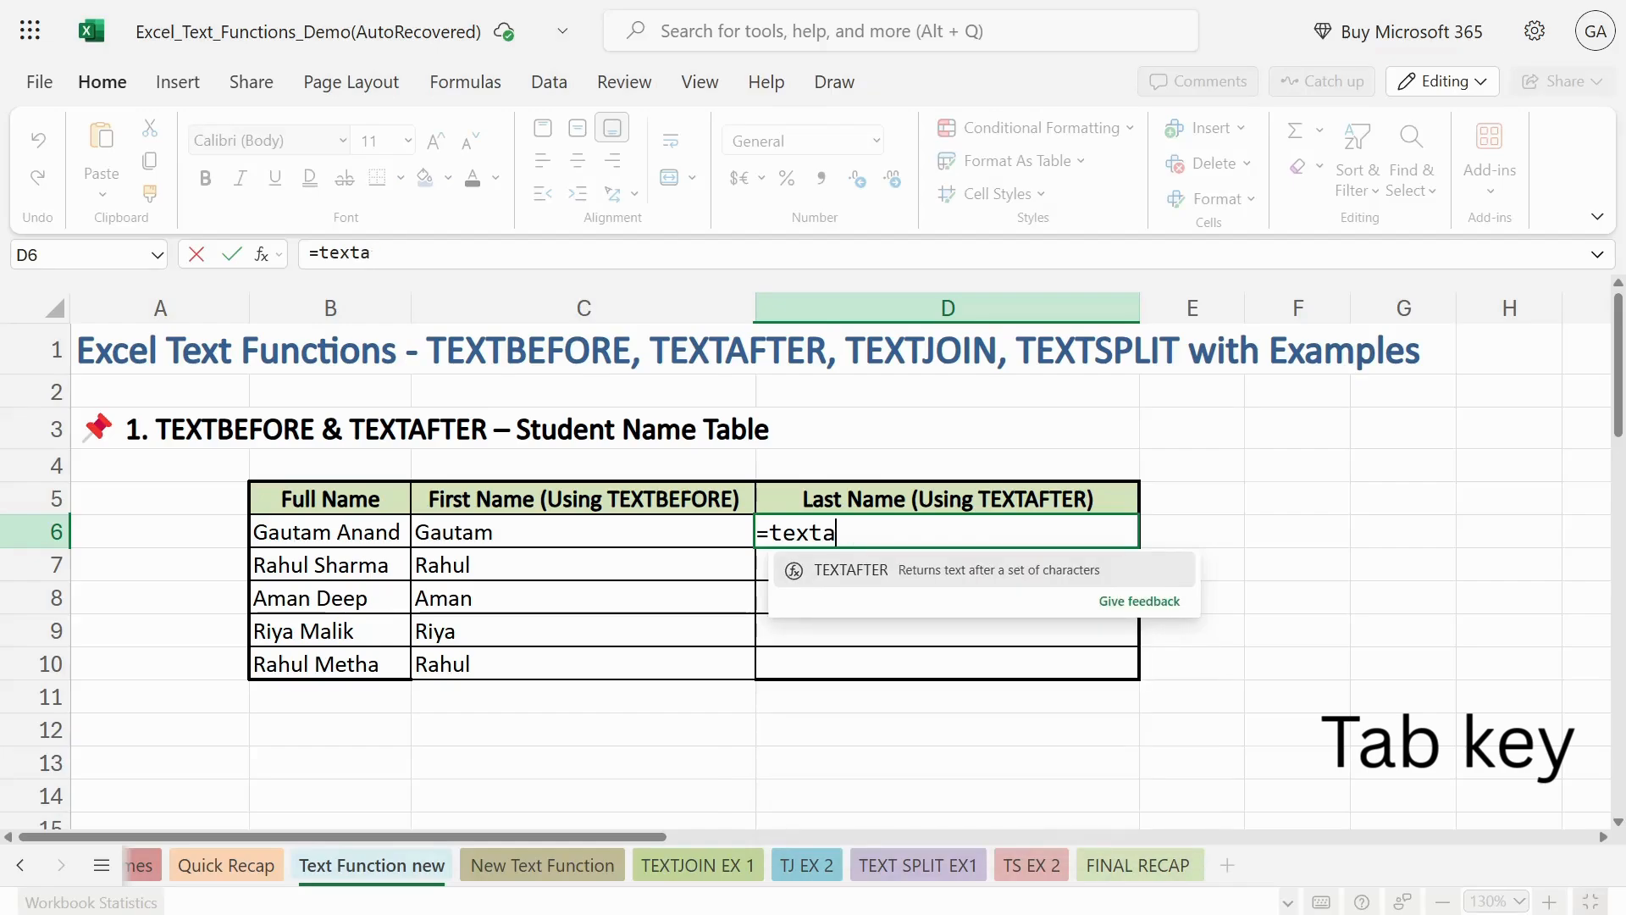
text(fter)
key(Tab)
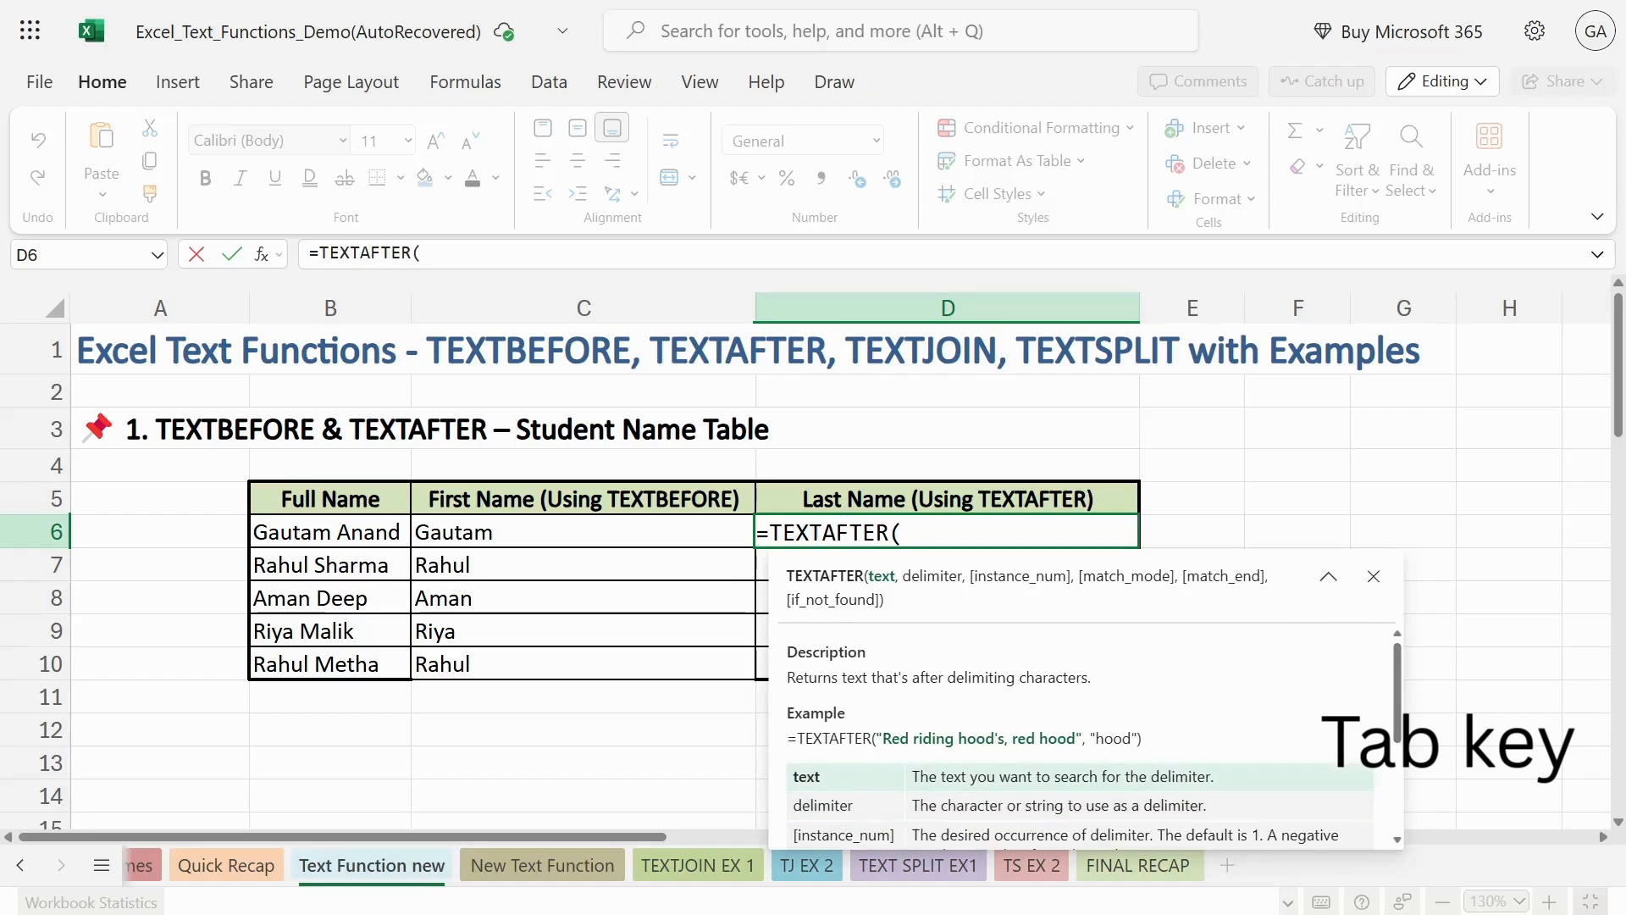
click(385, 529)
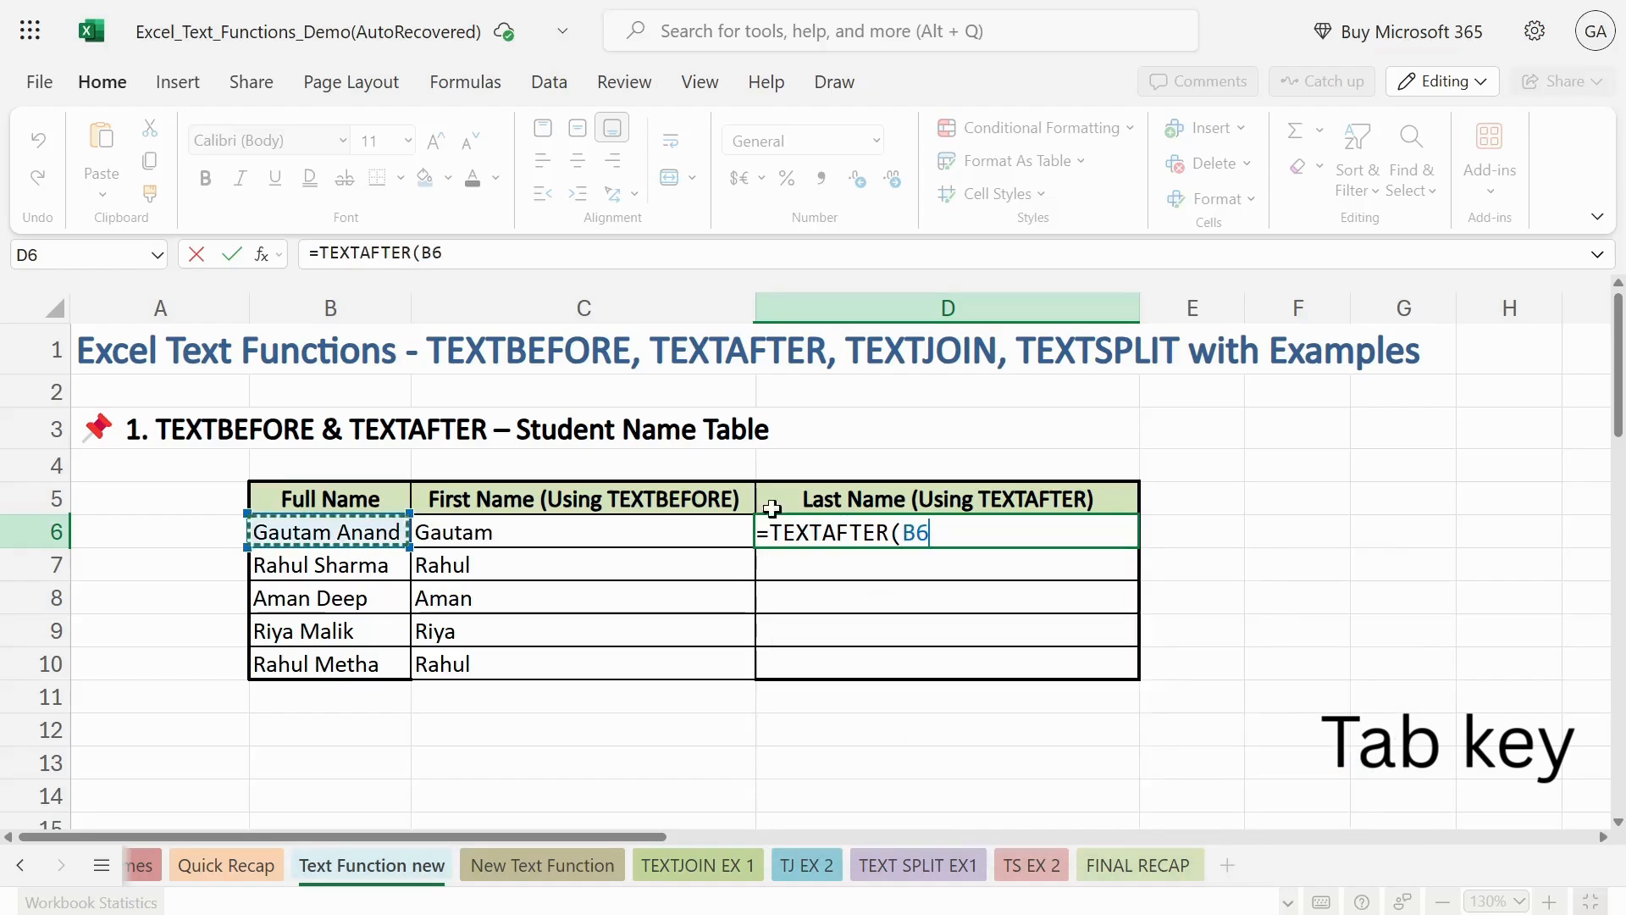
text(,)
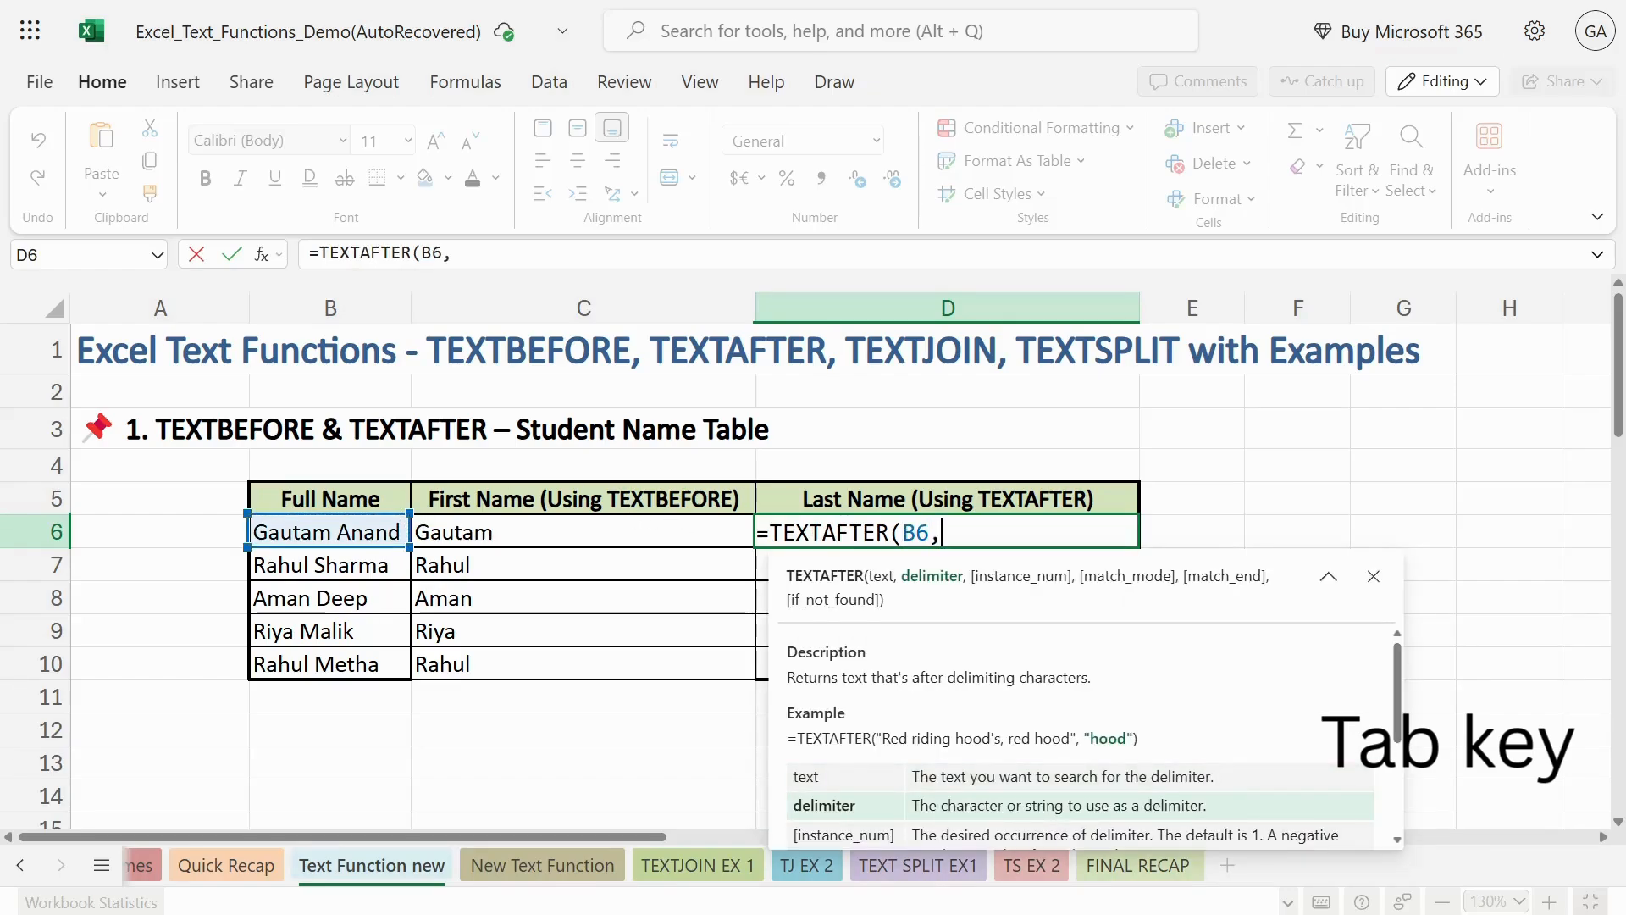
text(" "))
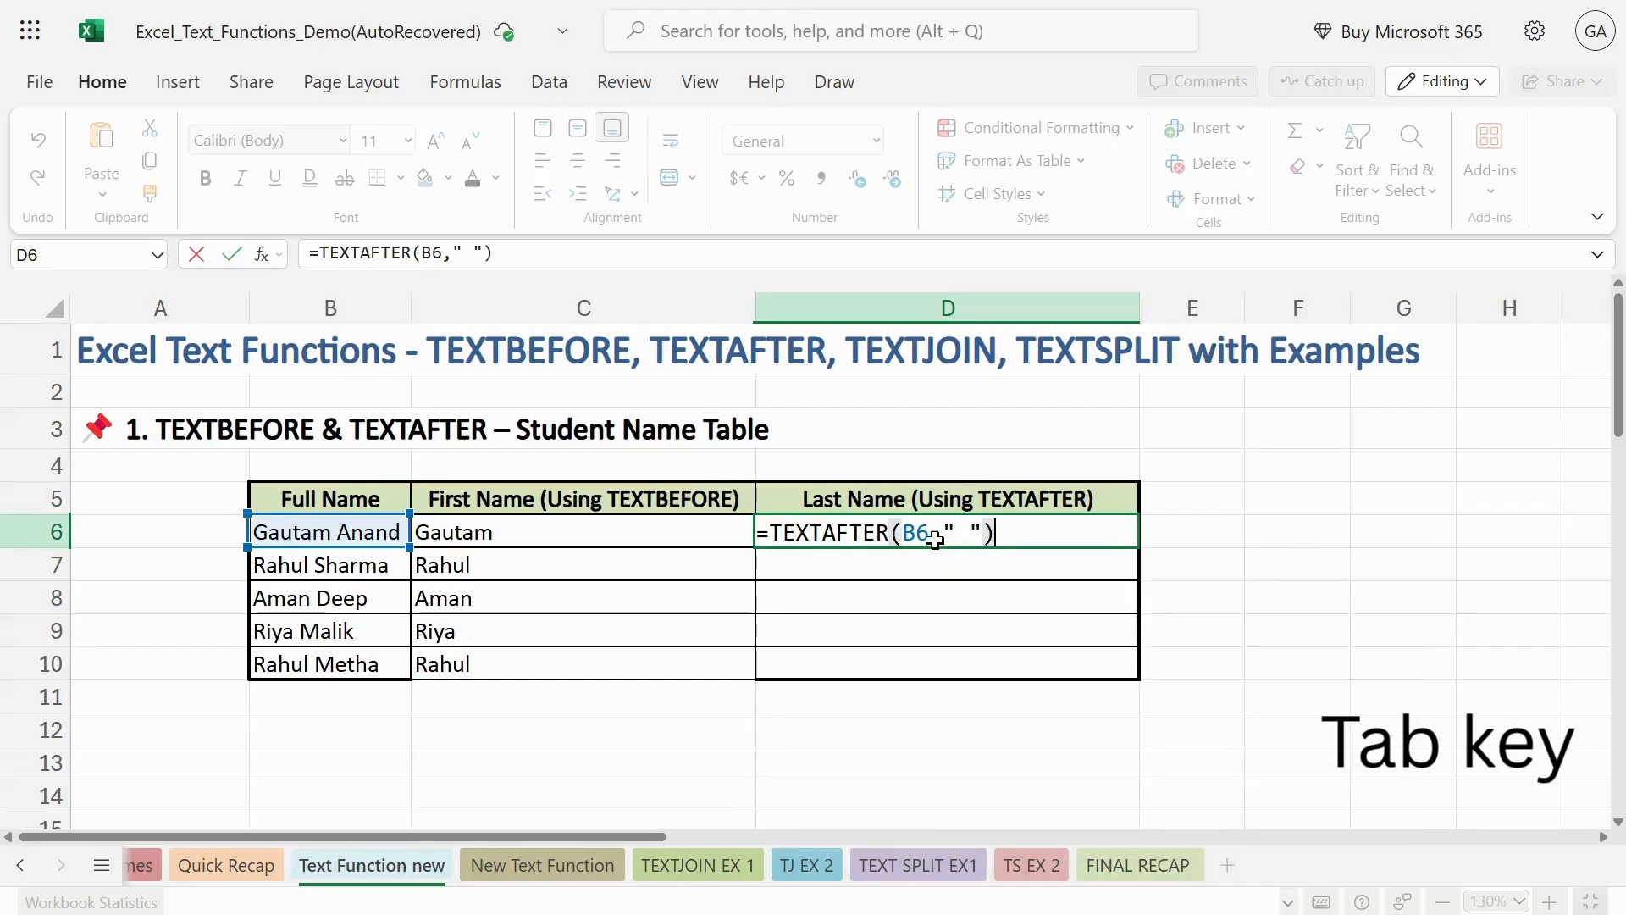
key(Return)
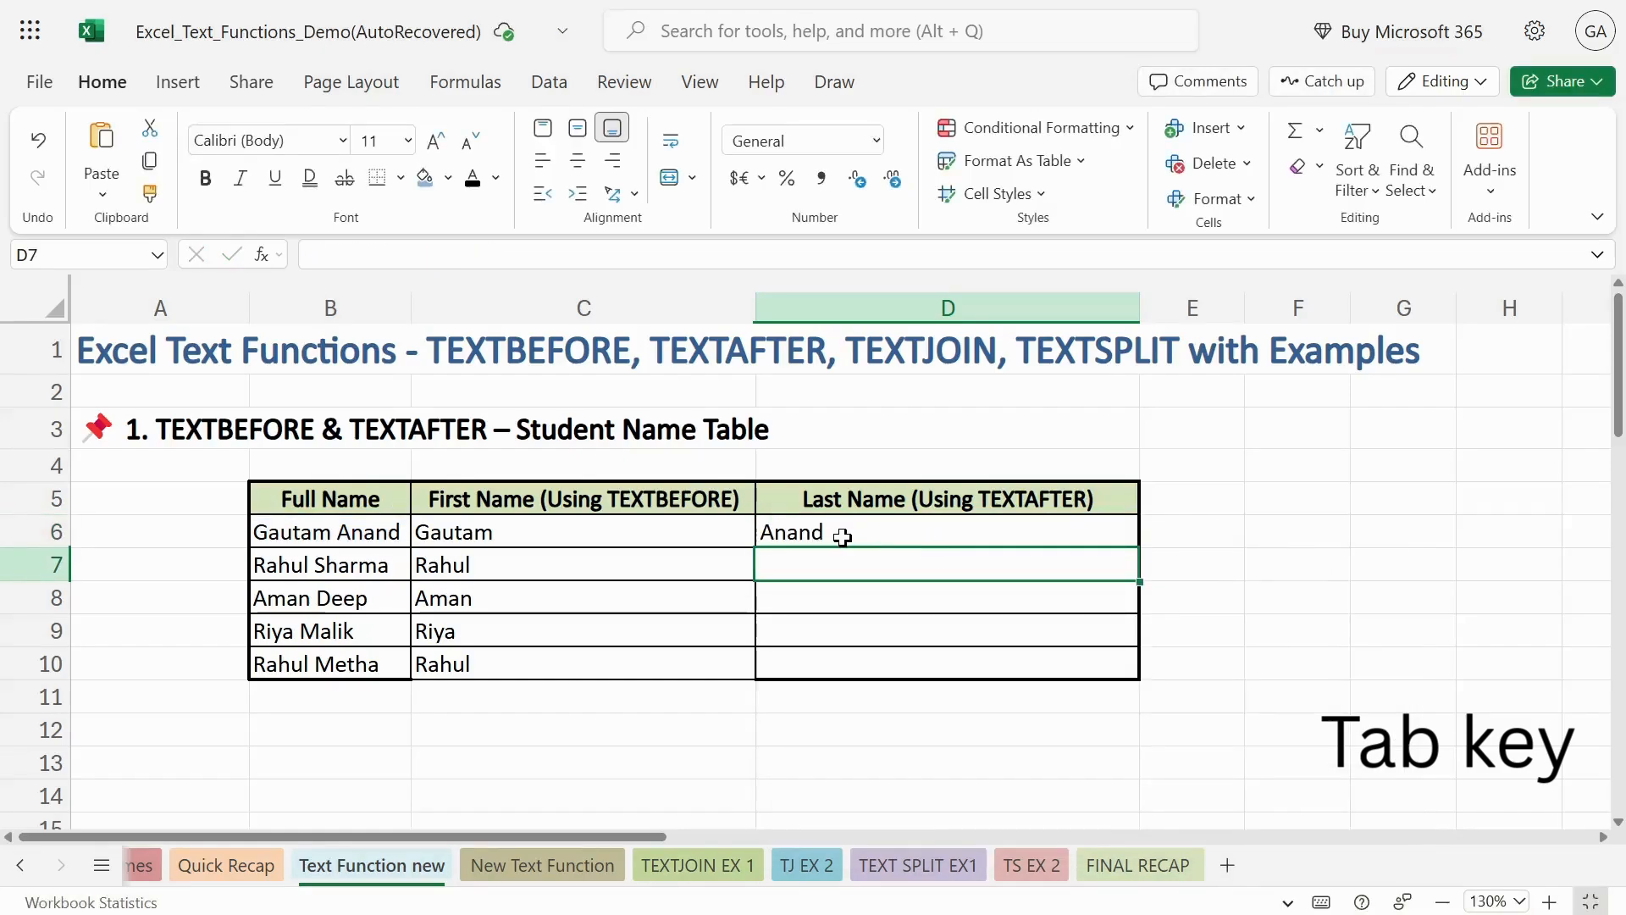
click(840, 536)
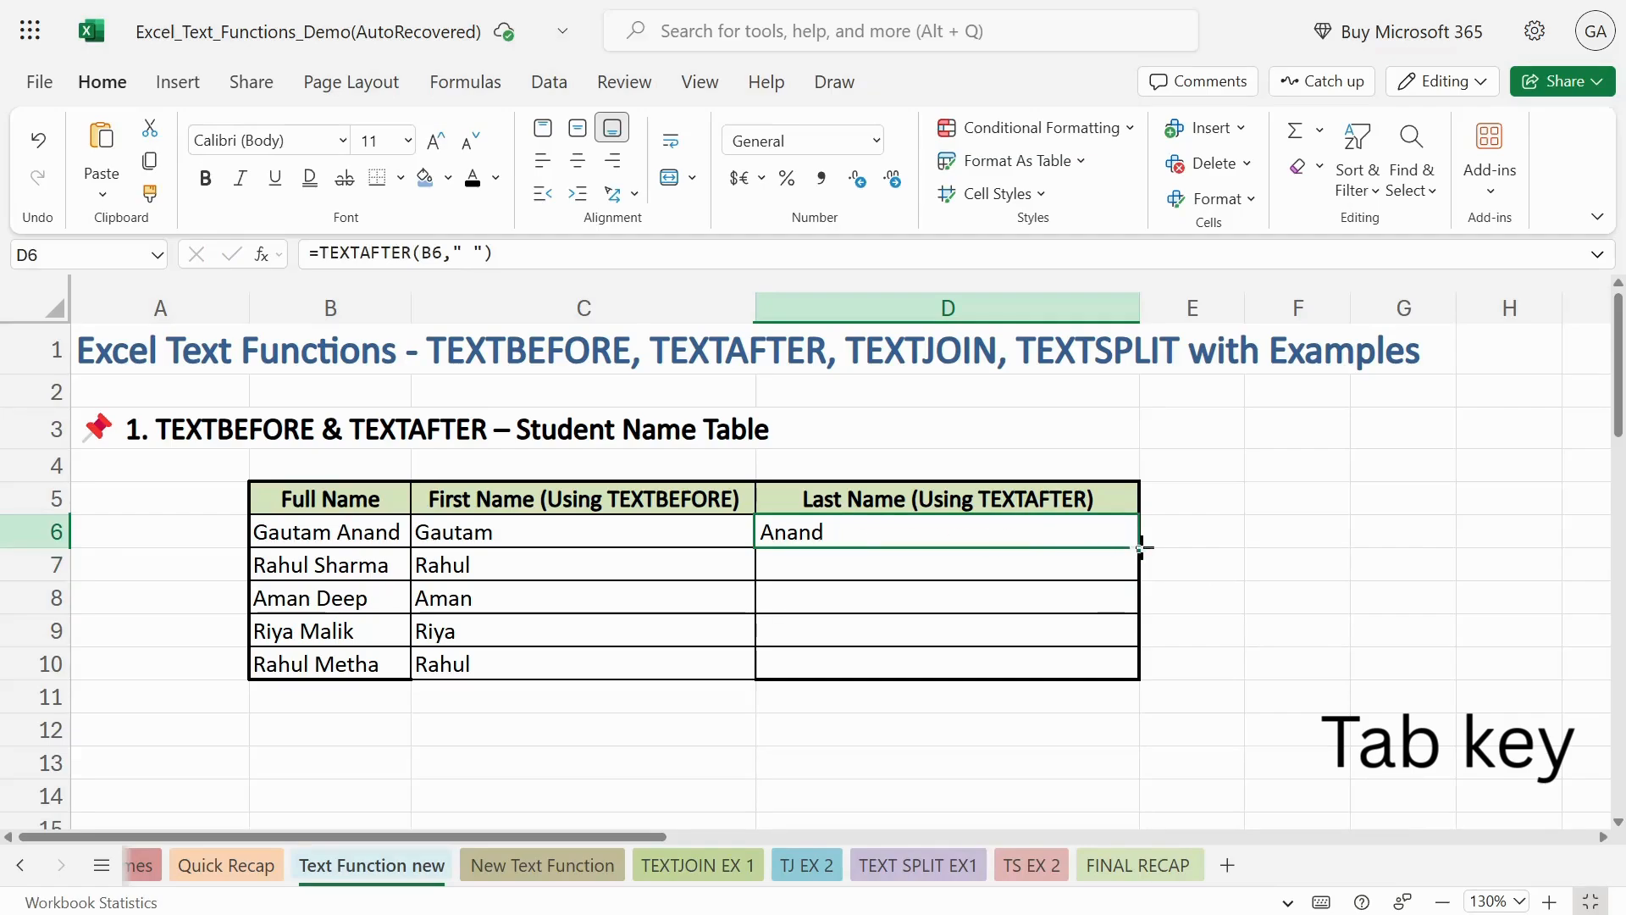
drag(1139, 548, 1120, 671)
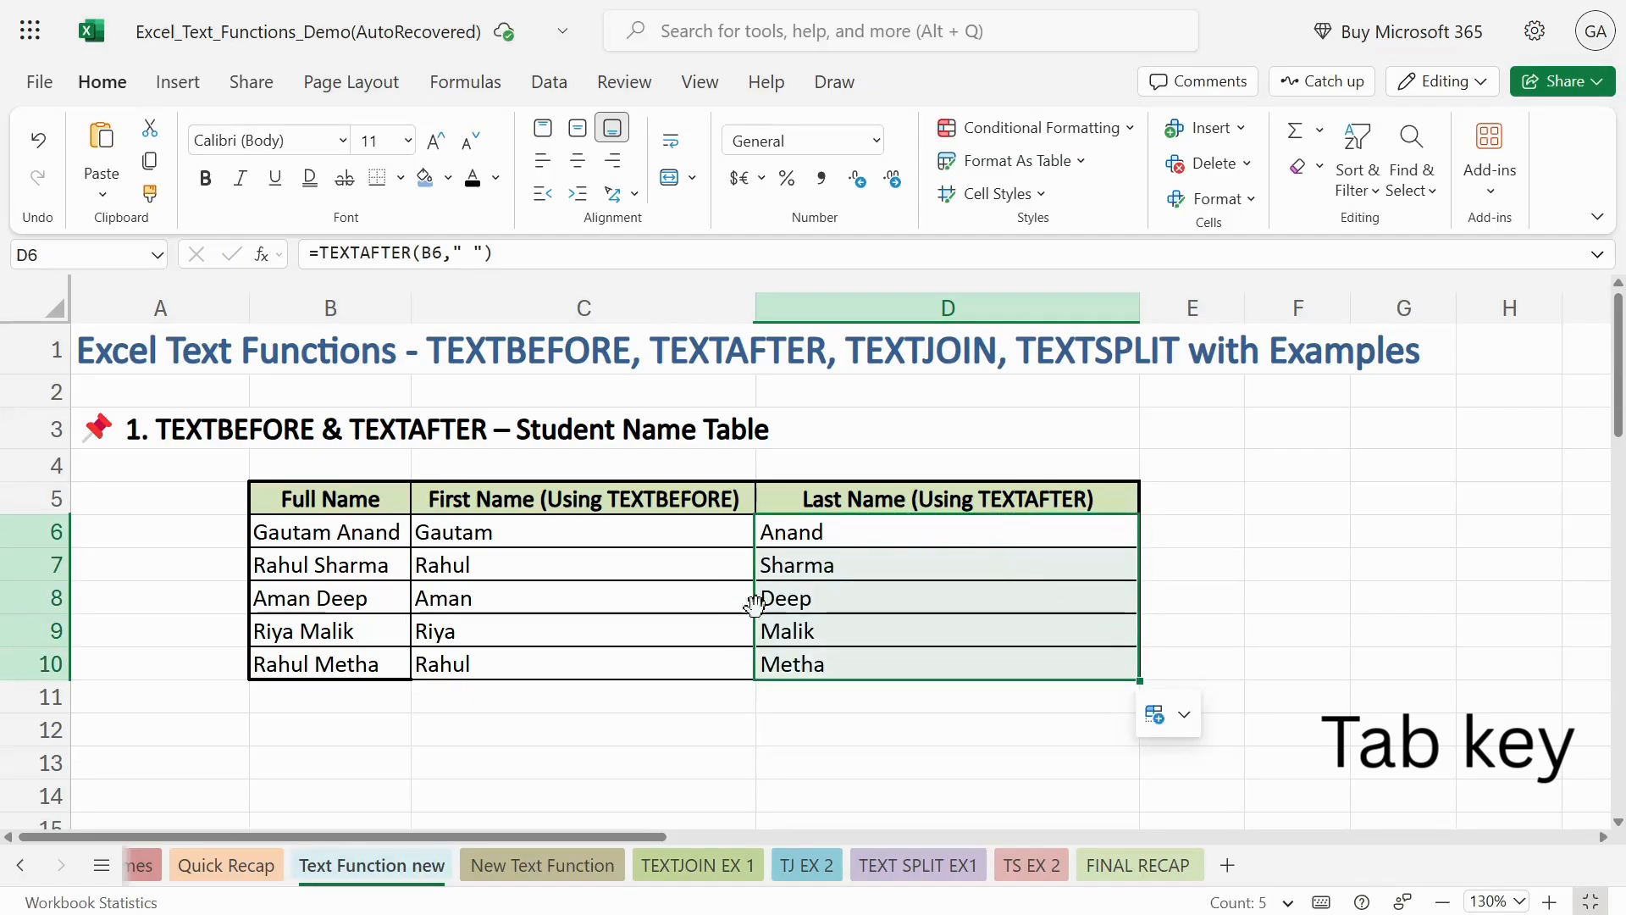
Step: On the New Text Function sheet, enter =TEXTBEFORE(B7,"@") in C7 and fill it down the Username column
click(560, 866)
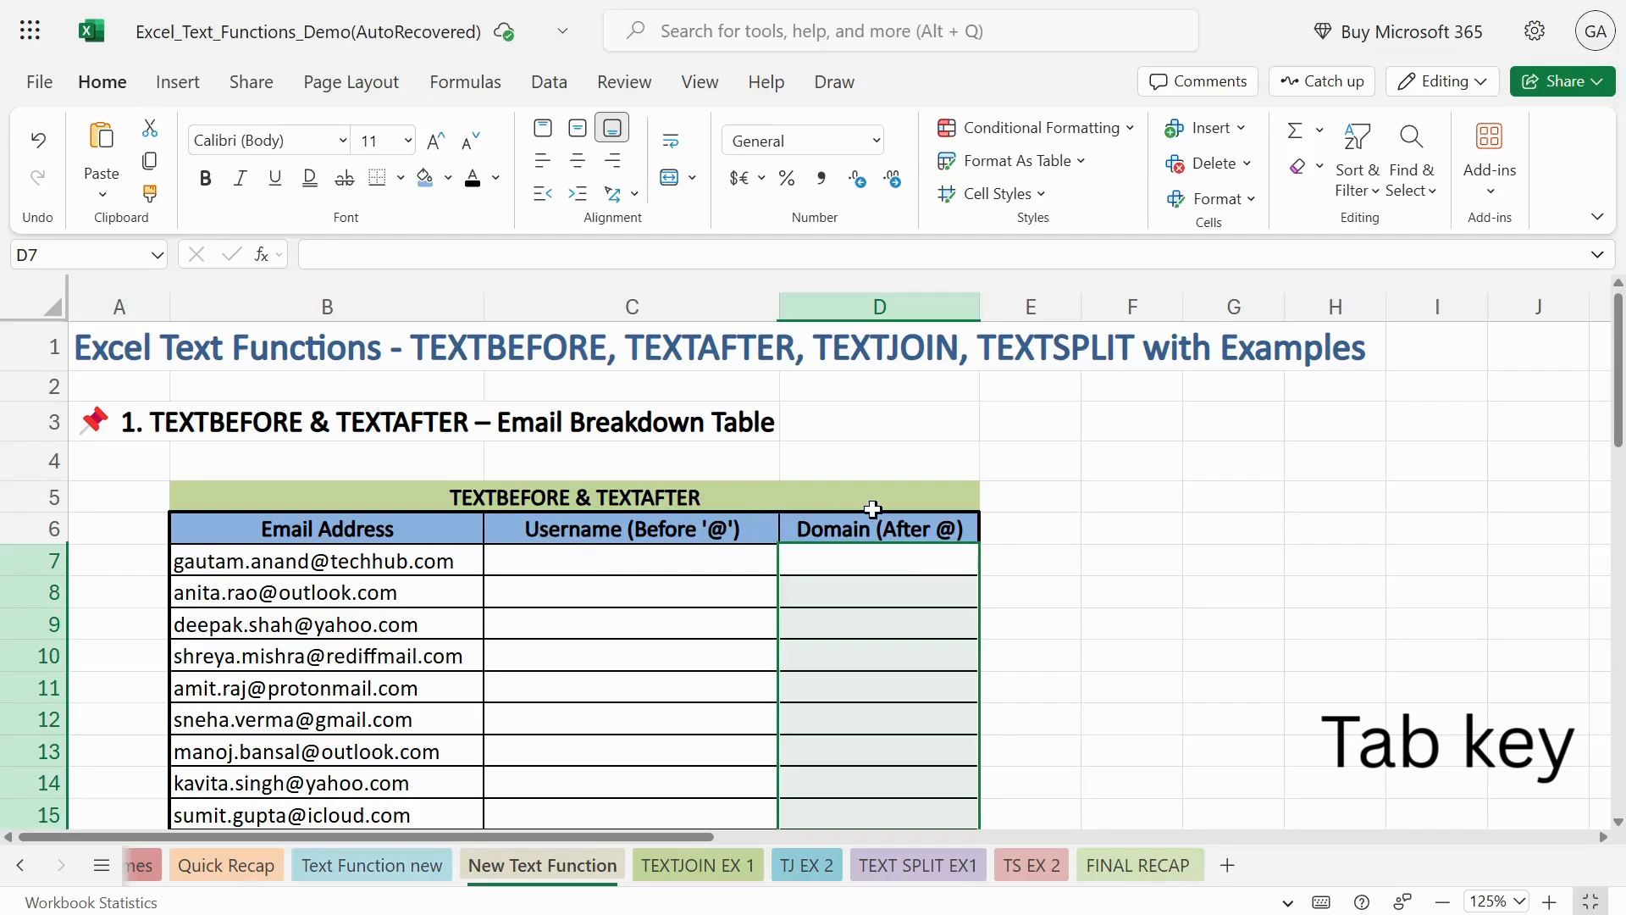
click(619, 559)
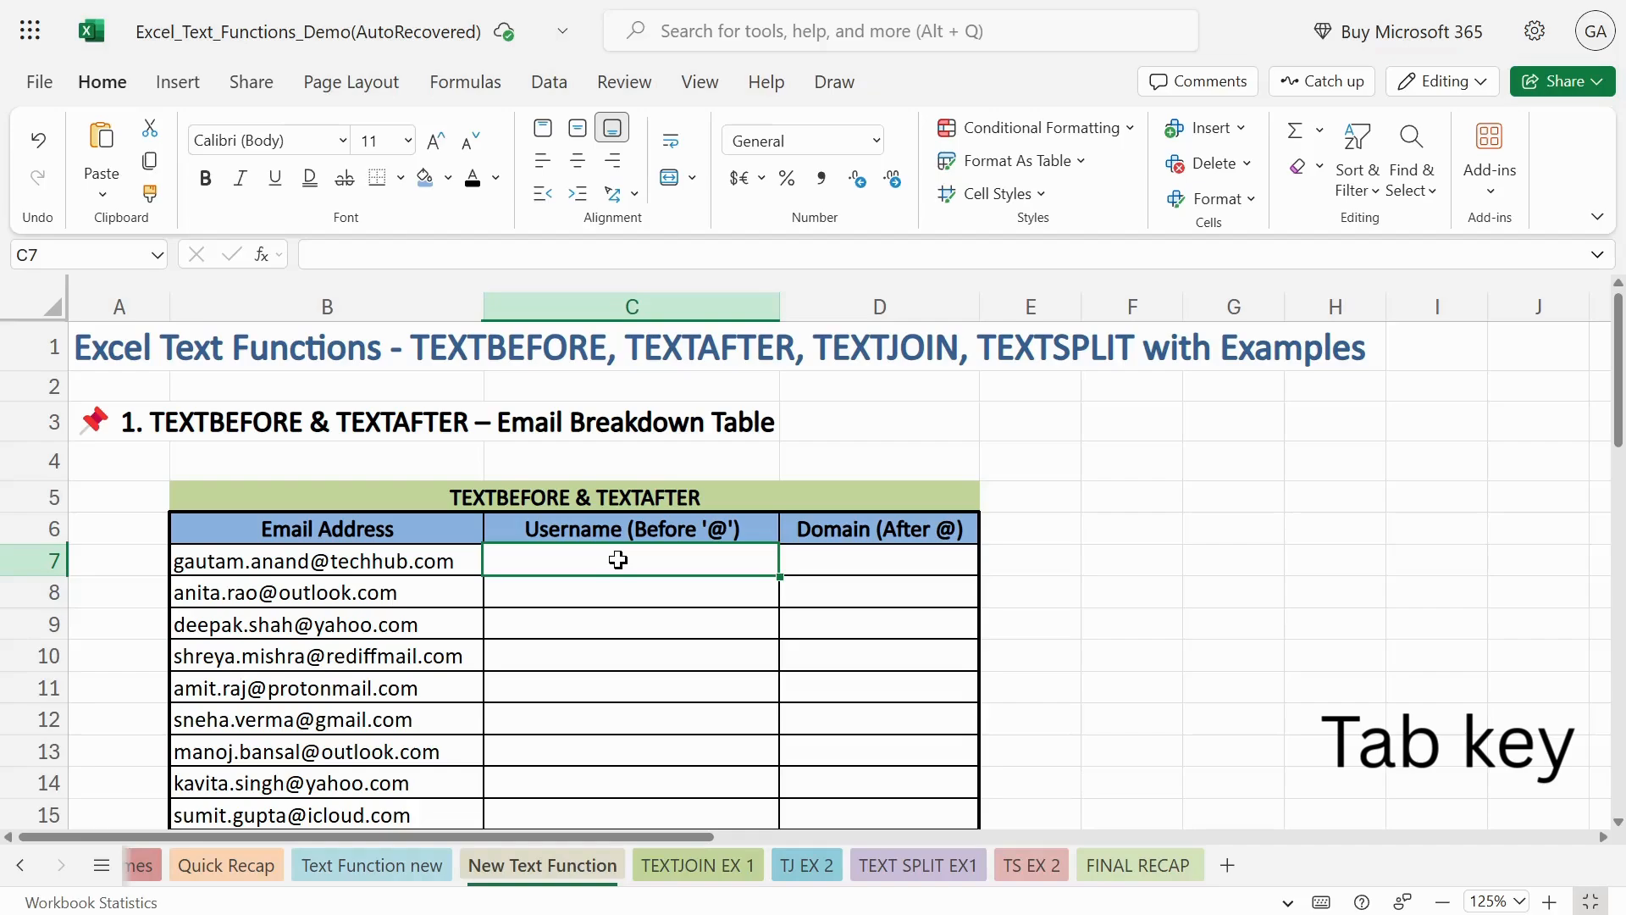
text(=tex)
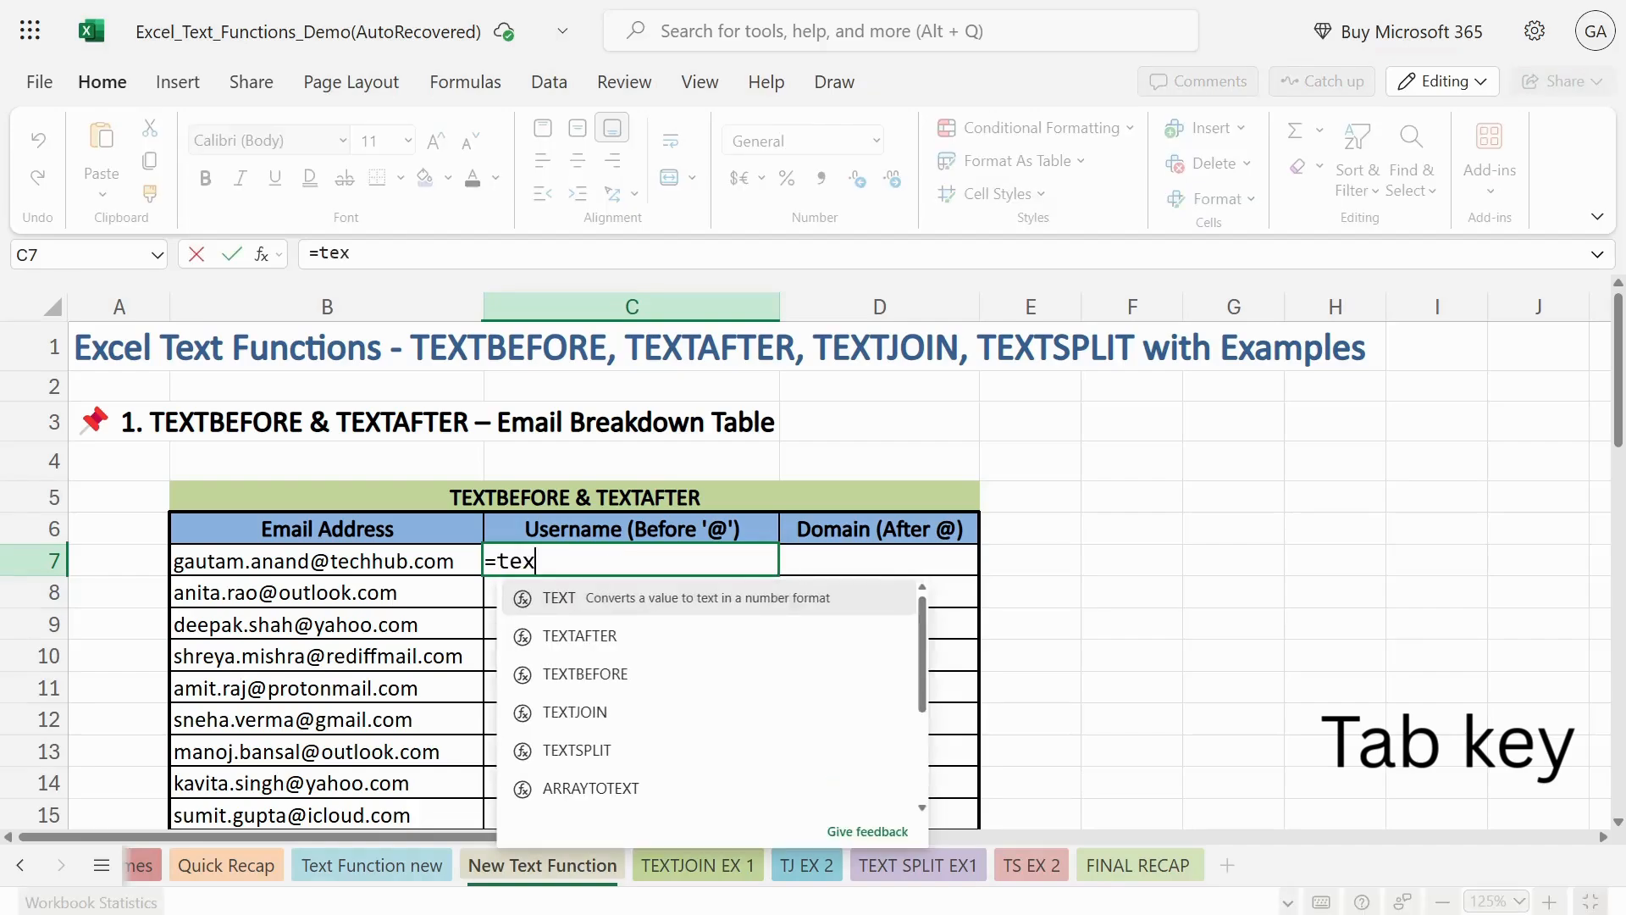
text(tbefore)
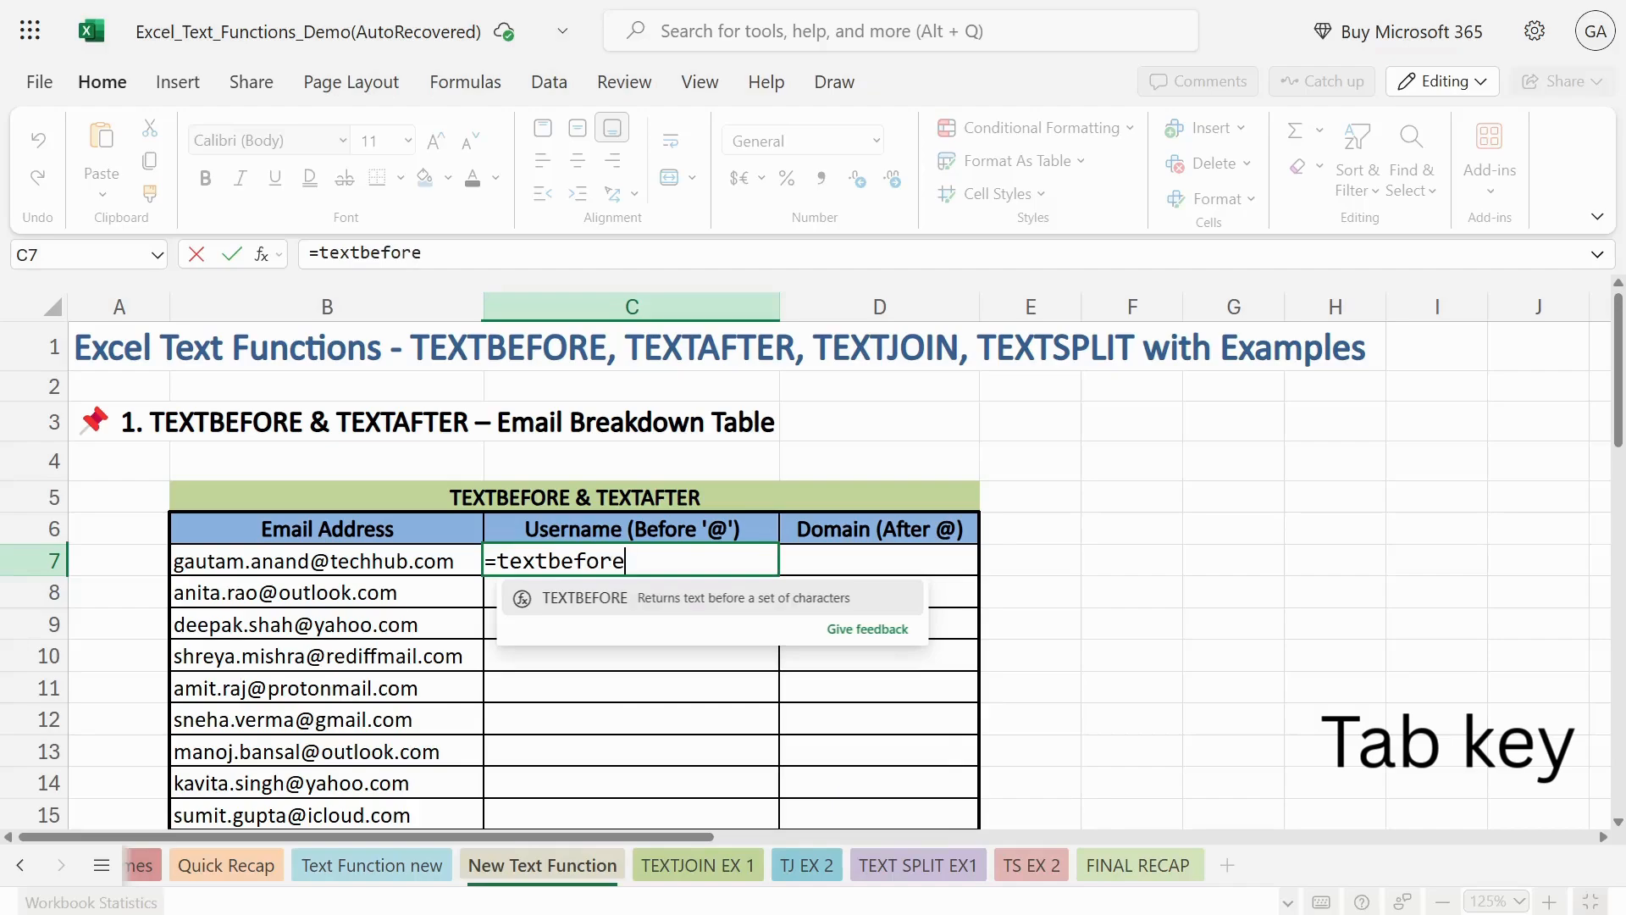
key(Tab)
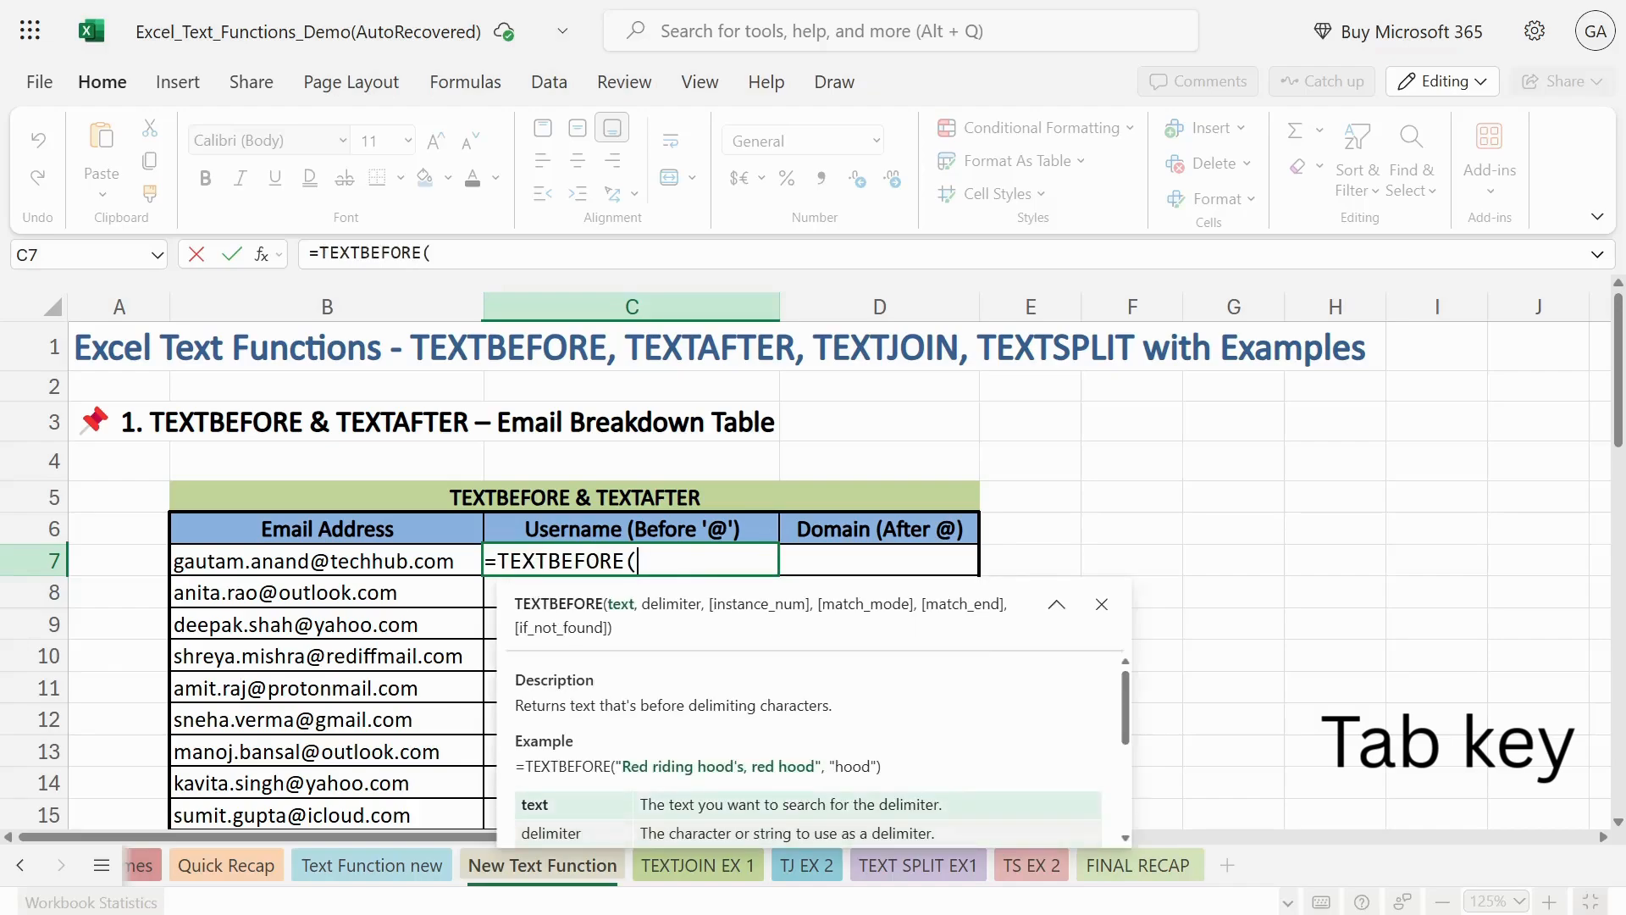
click(396, 558)
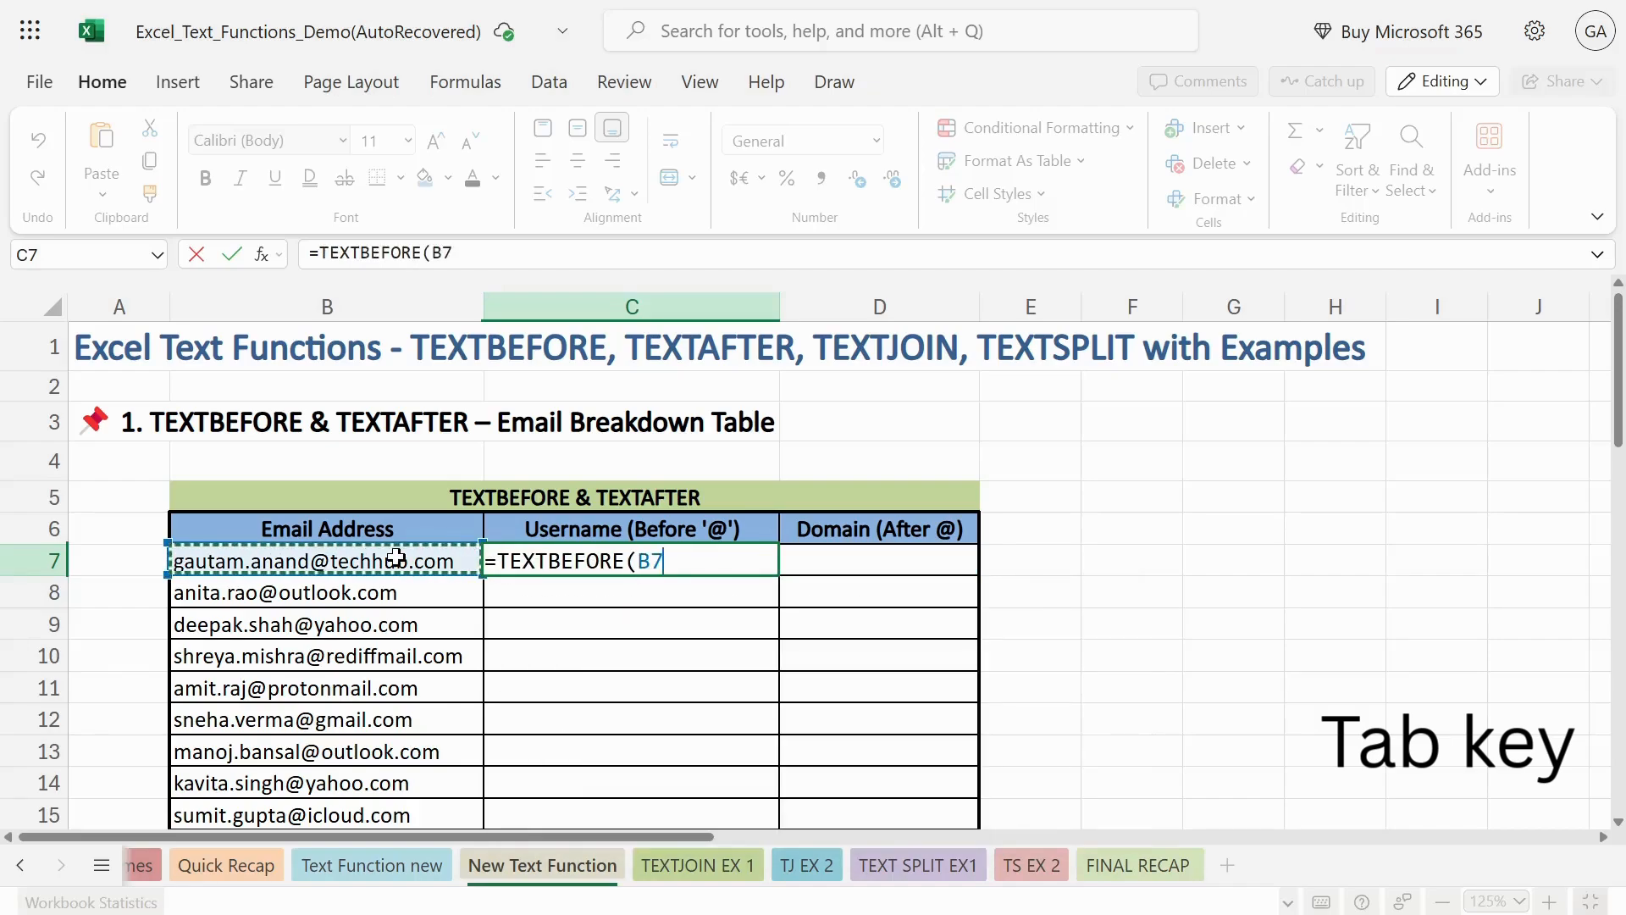
text(,)
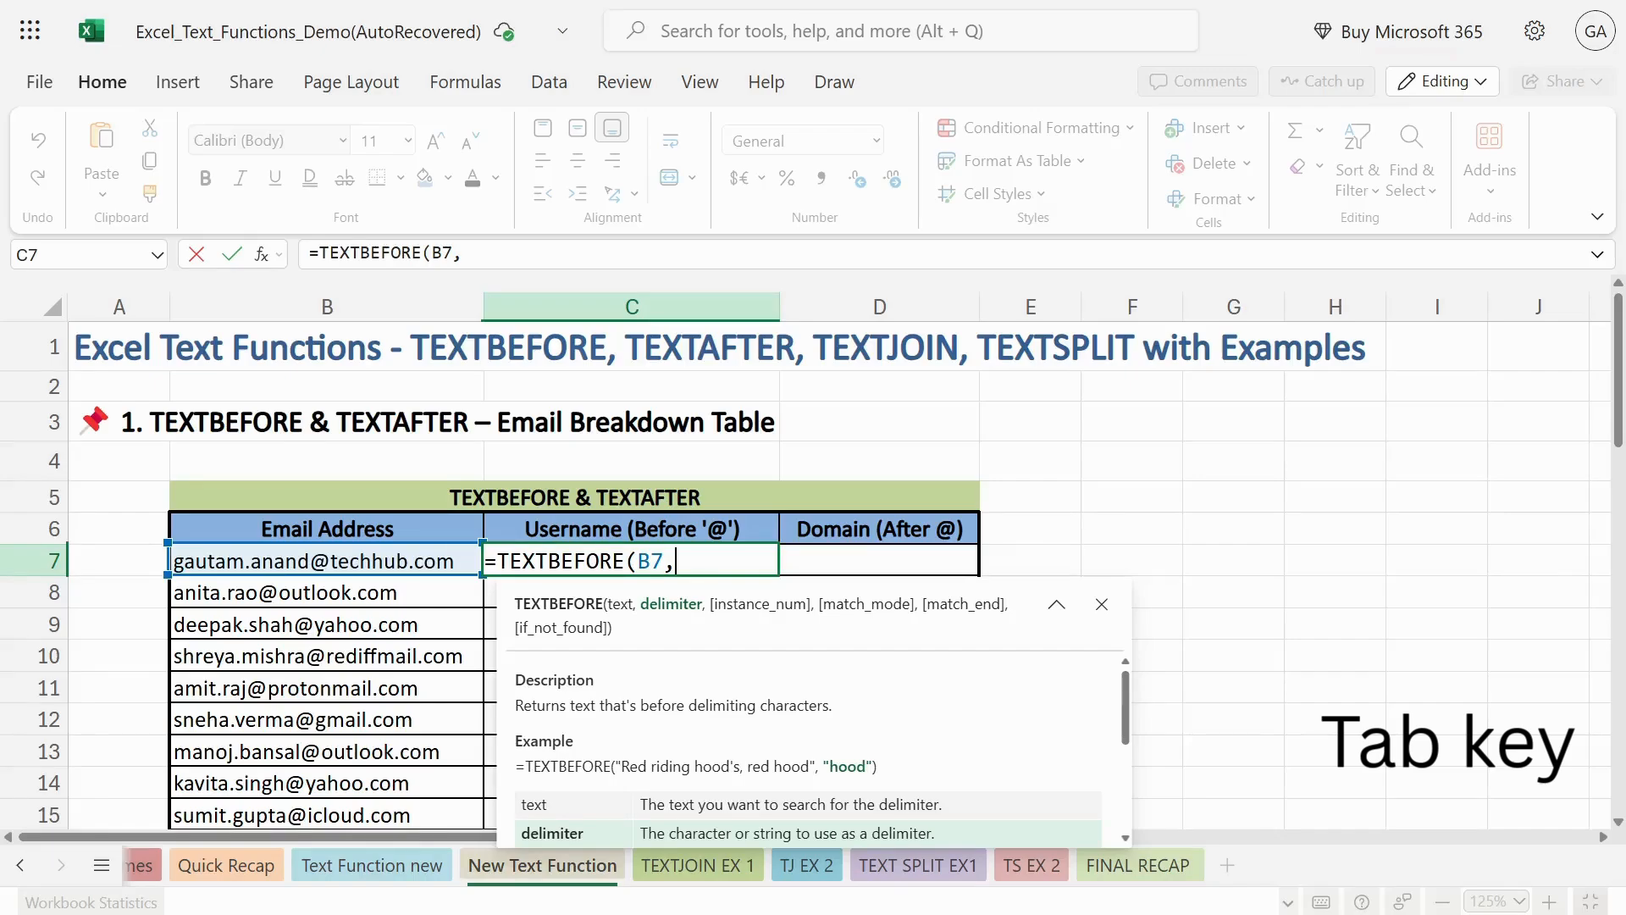
text("@"))
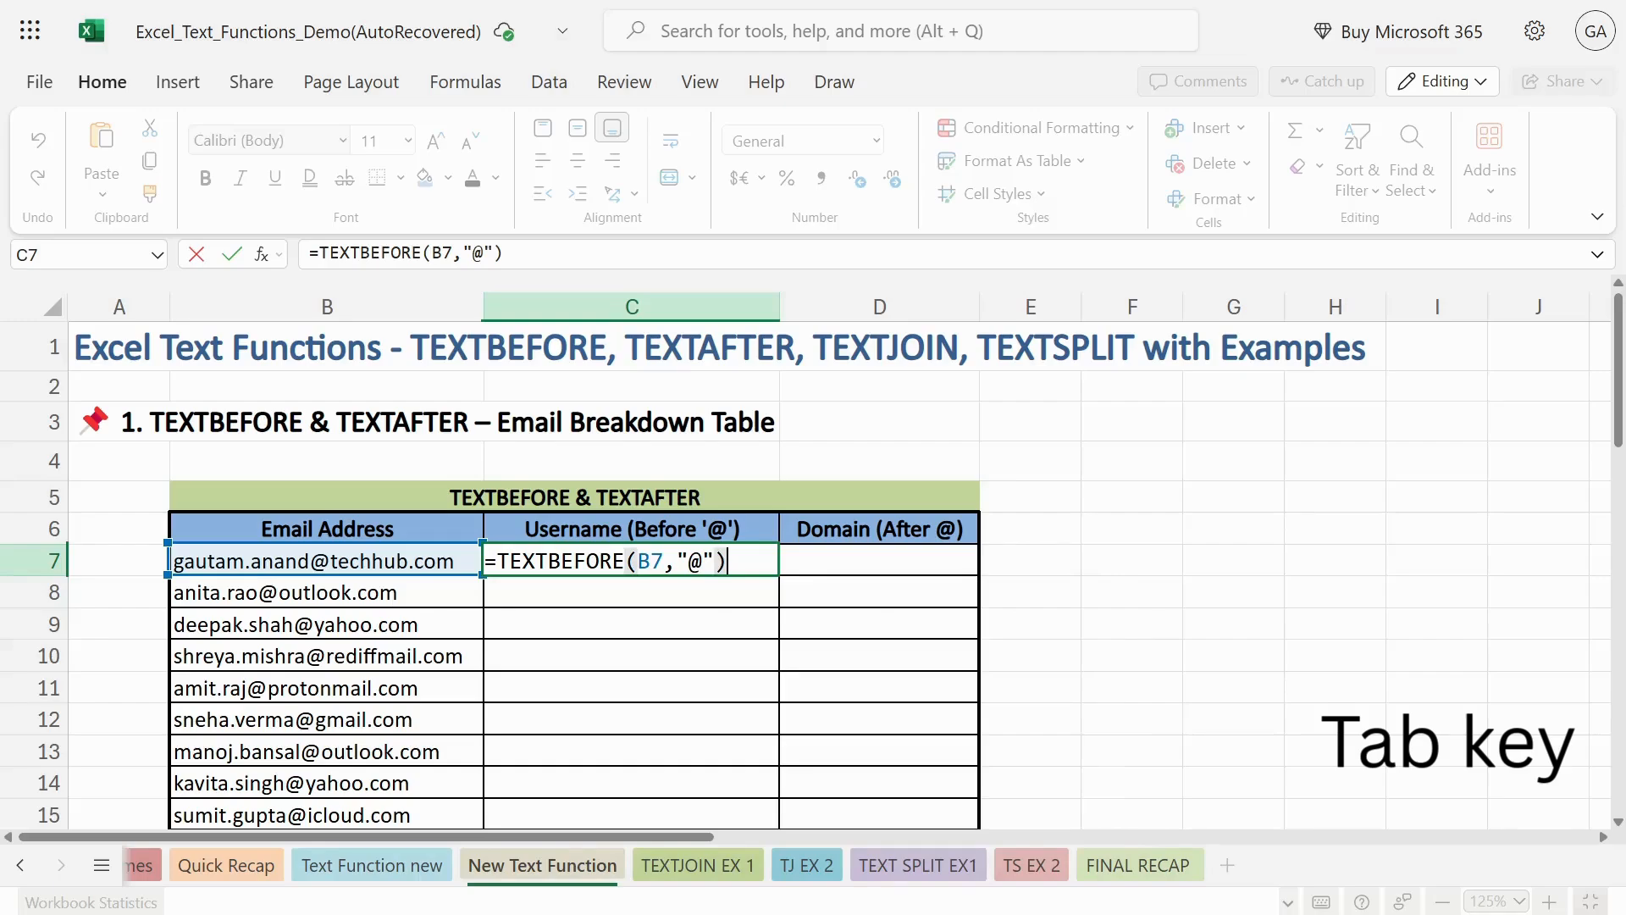
key(Return)
click(721, 562)
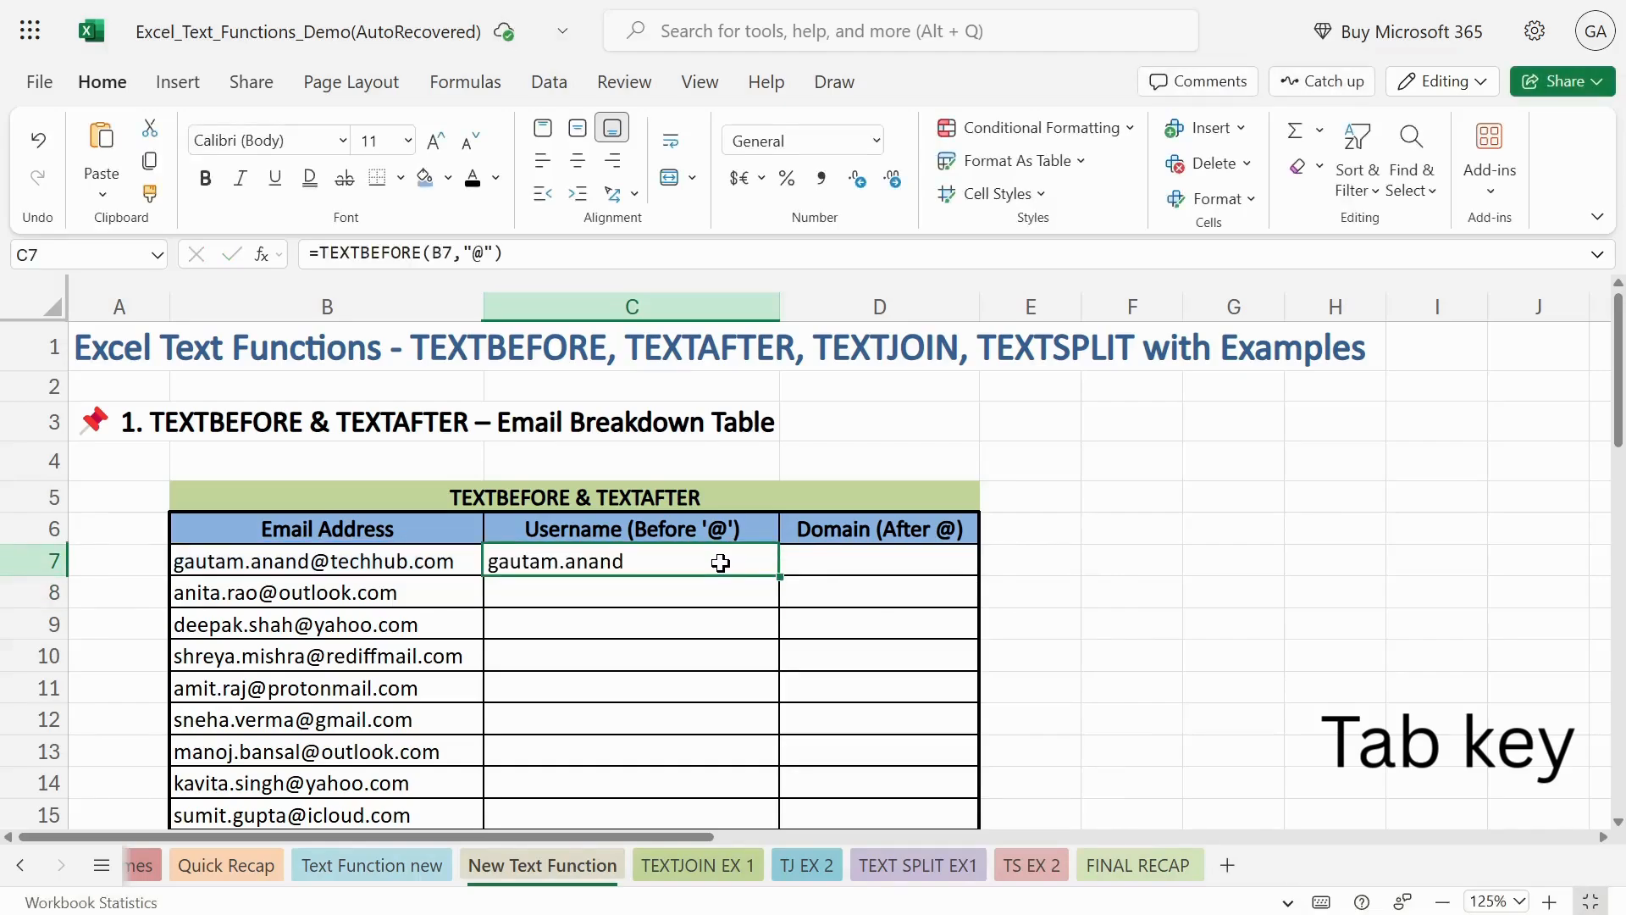
mouse_move(779, 576)
mouse_down()
mouse_move(779, 833)
mouse_move(760, 575)
mouse_up()
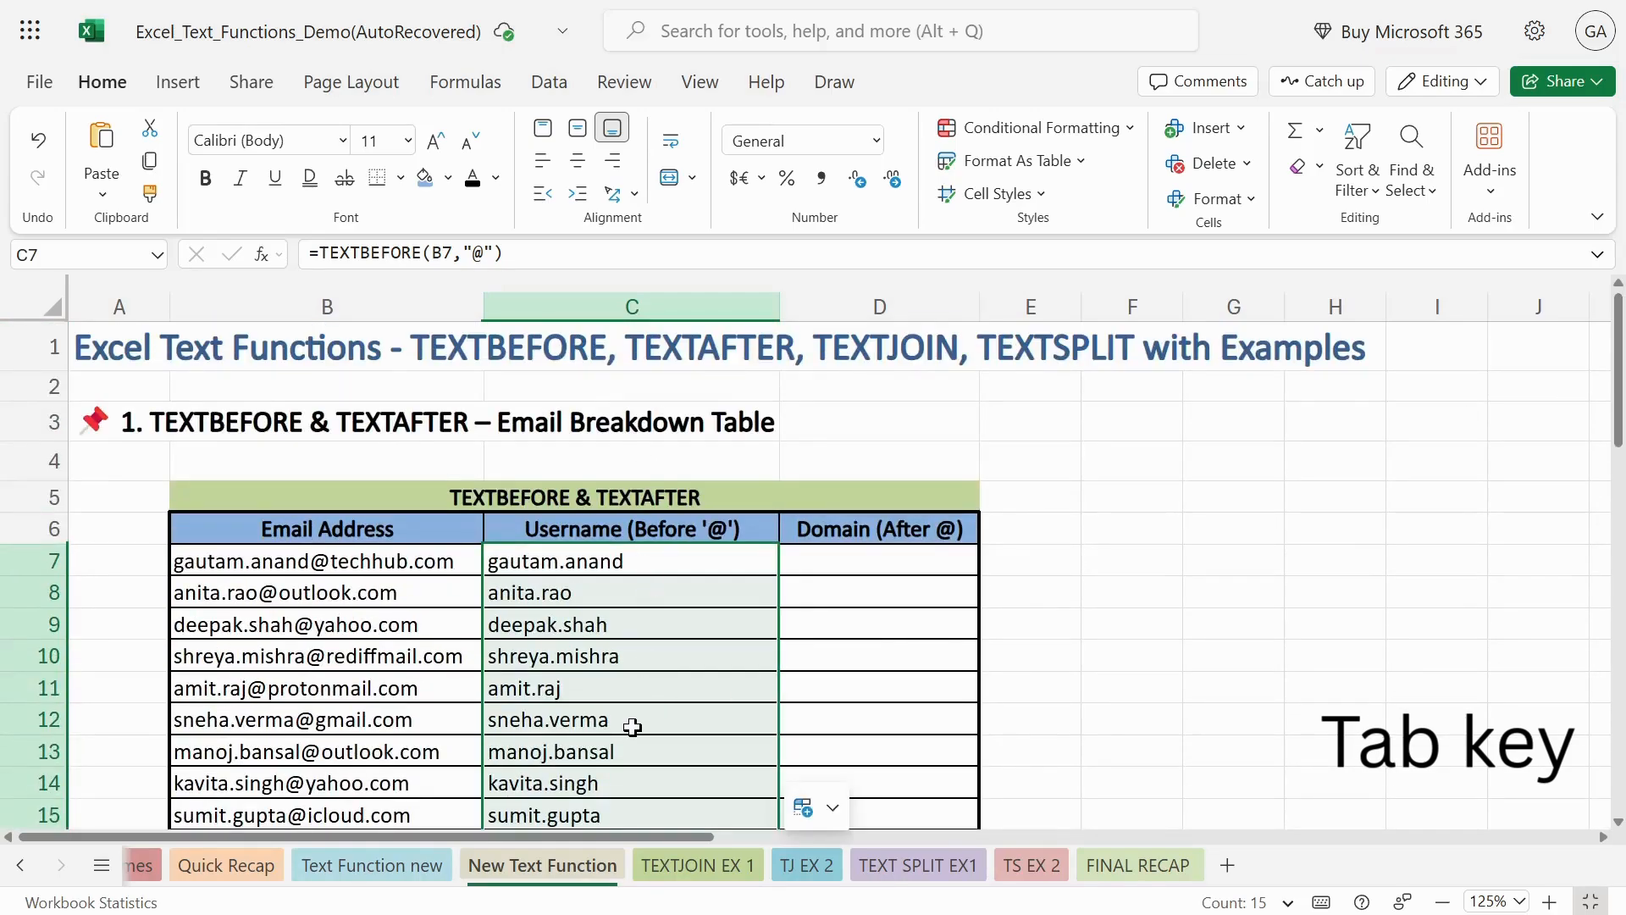
Step: Enter =TEXTAFTER(B7,"@") in D7 to extract the domain from the first email address
click(880, 560)
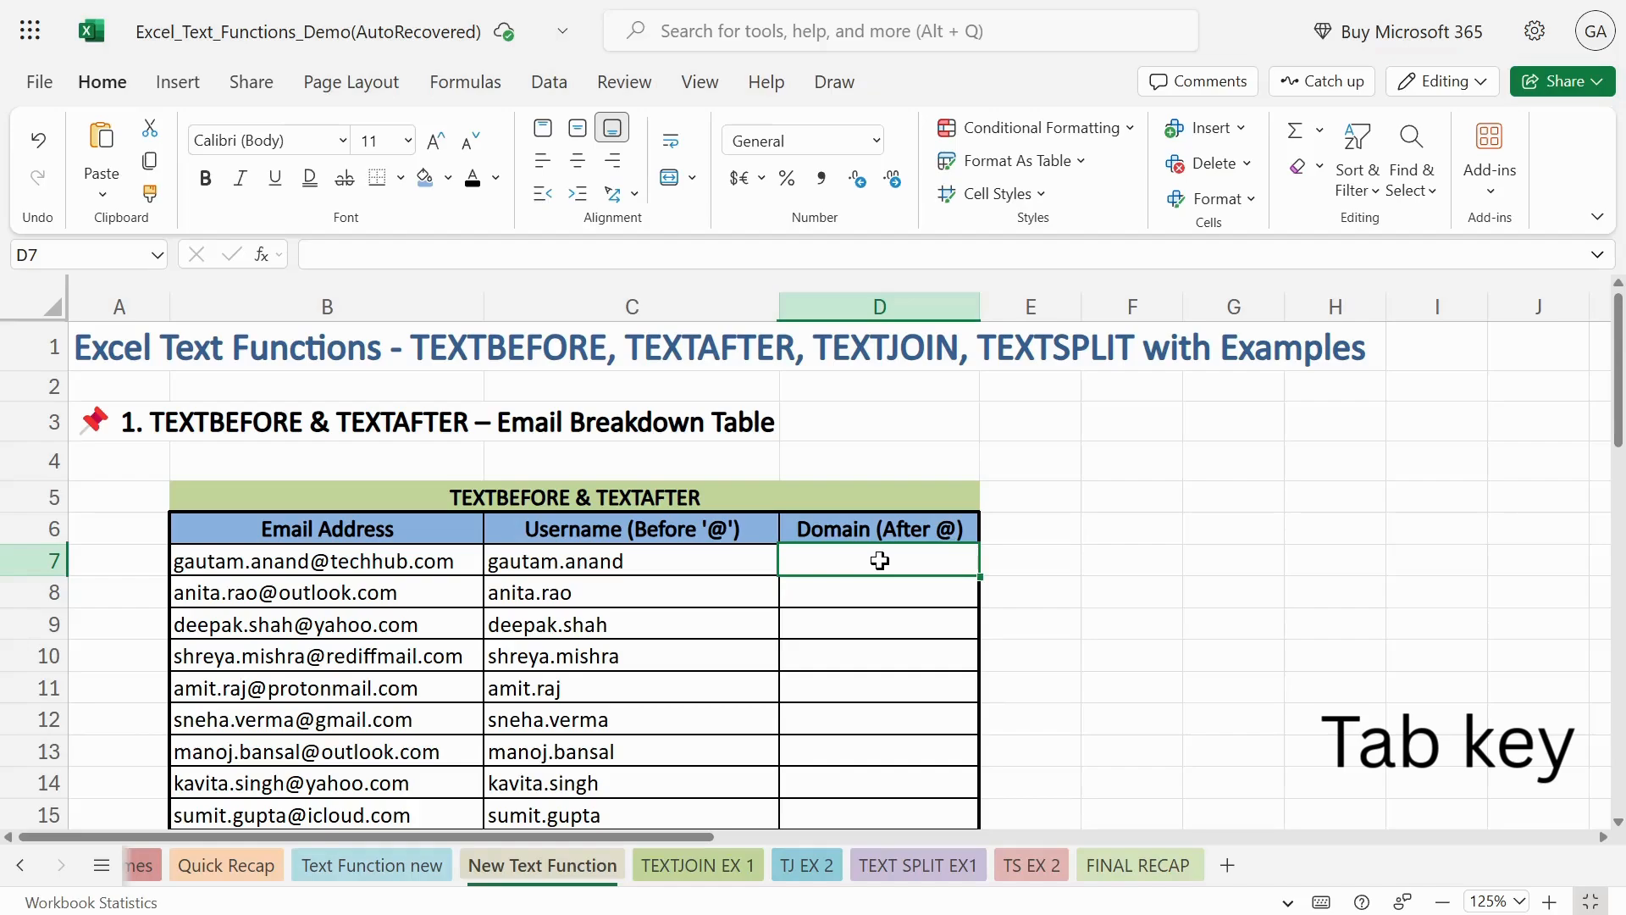
text(=tex)
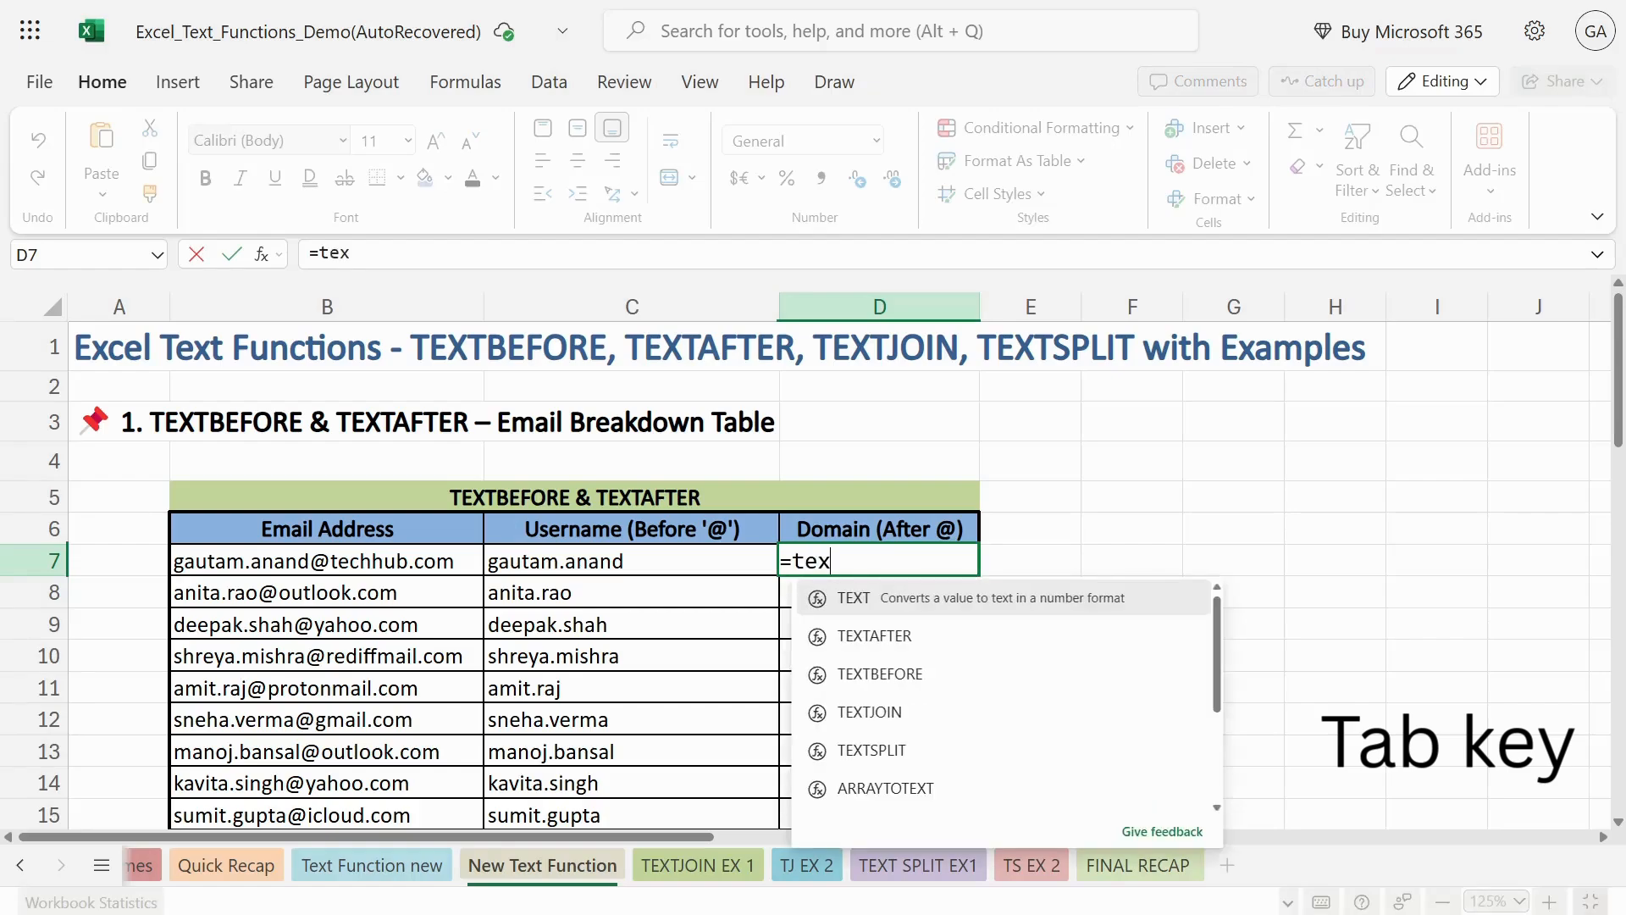
text(tafter)
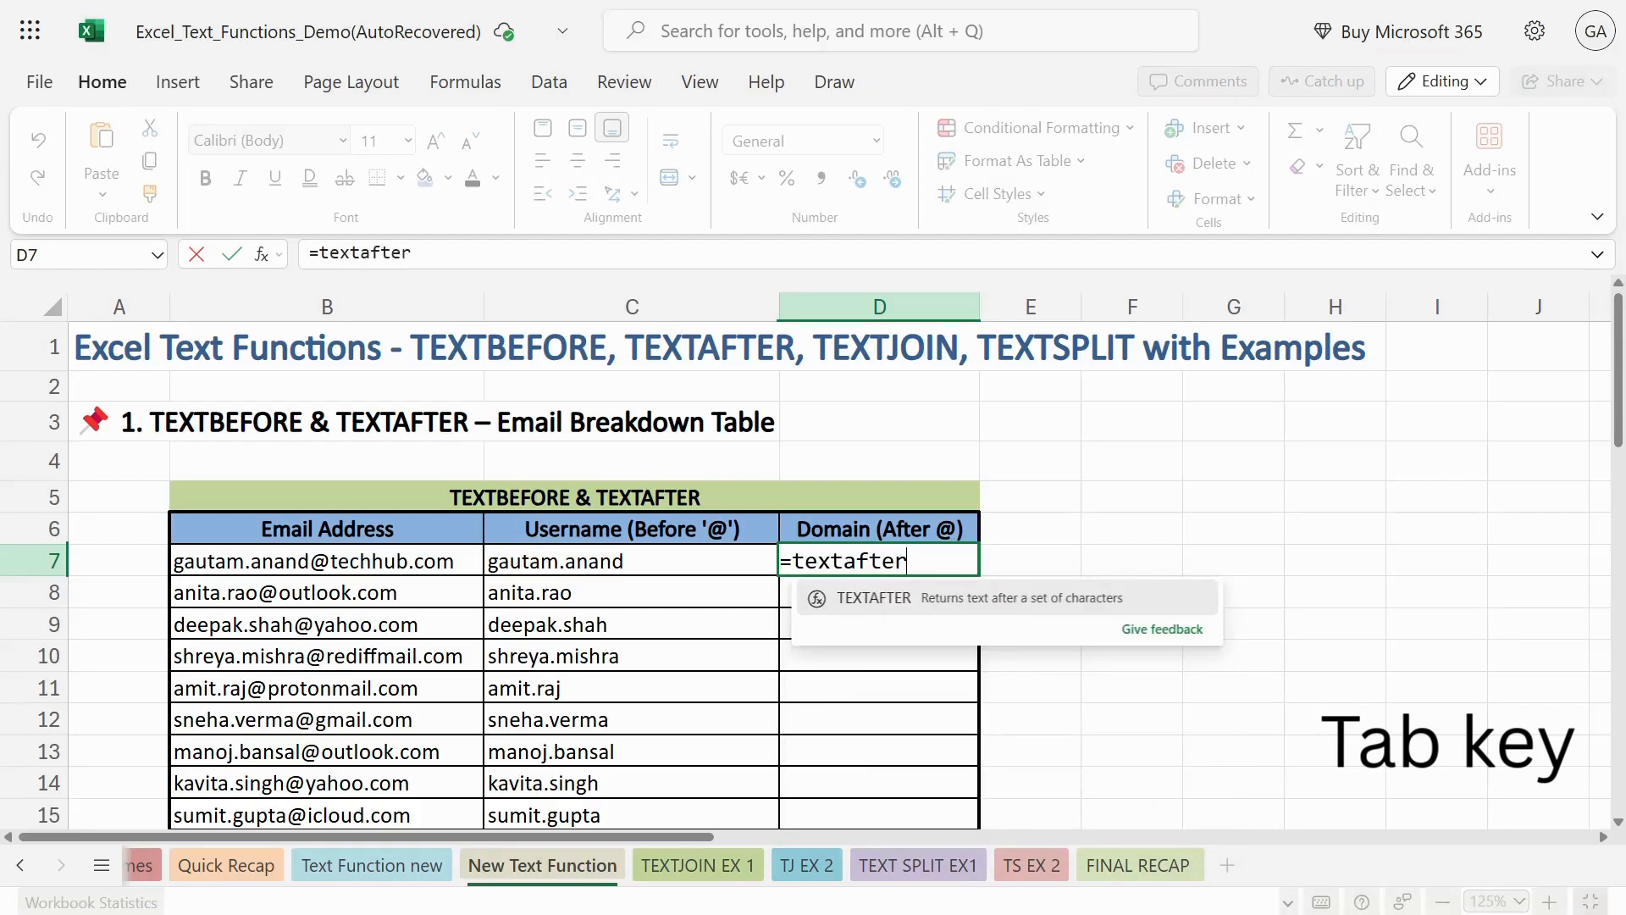
key(Tab)
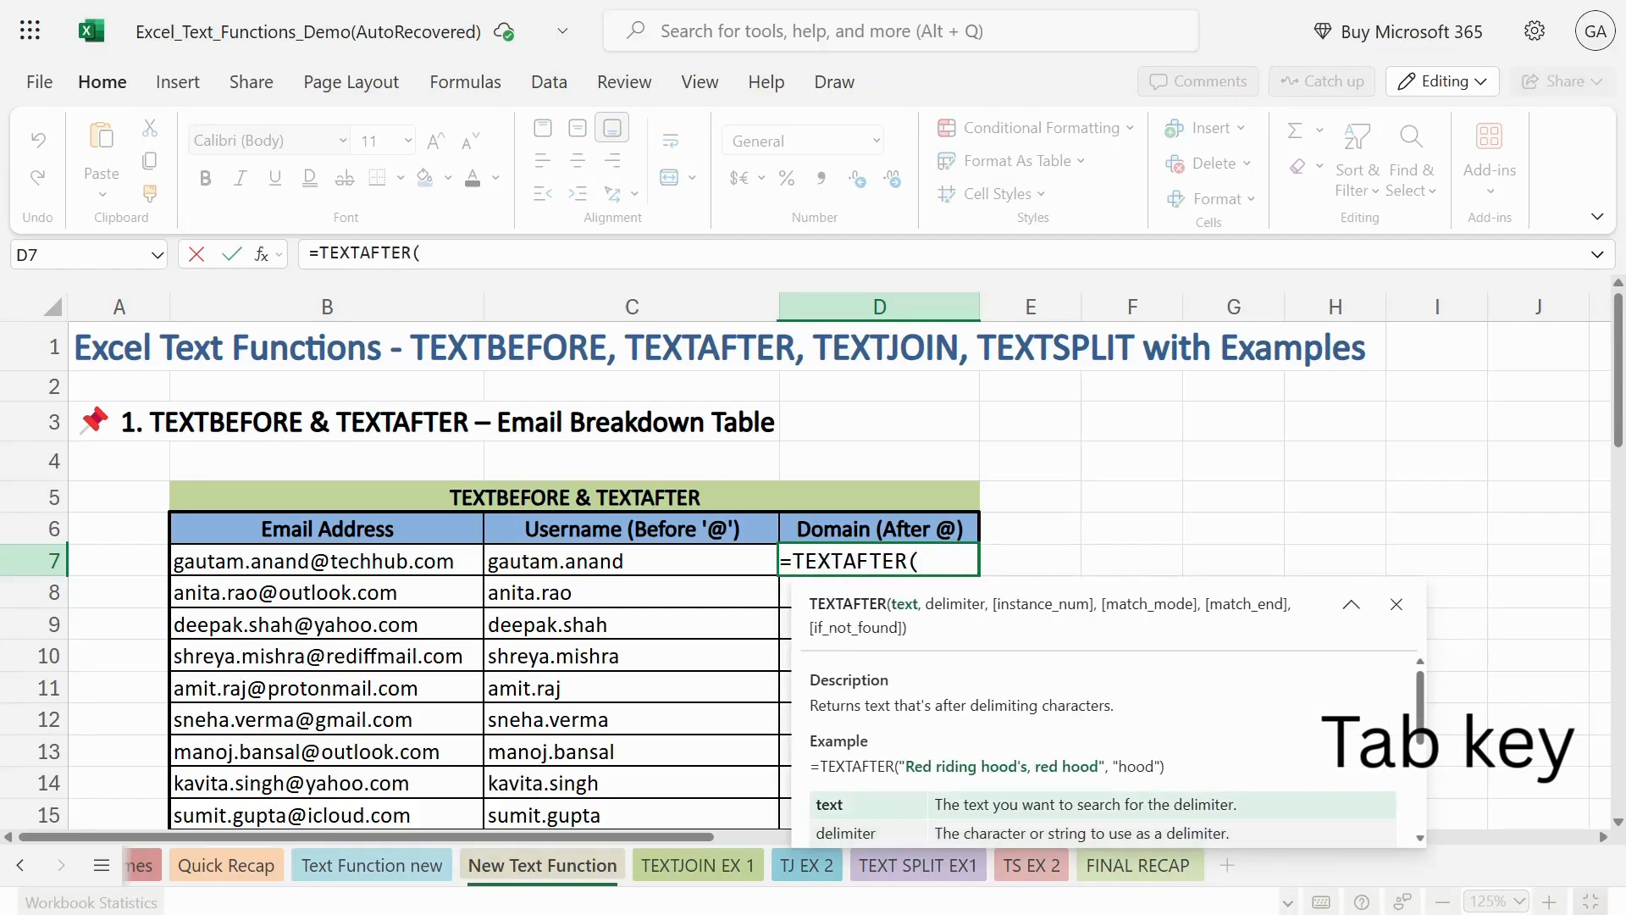
click(379, 562)
text(,)
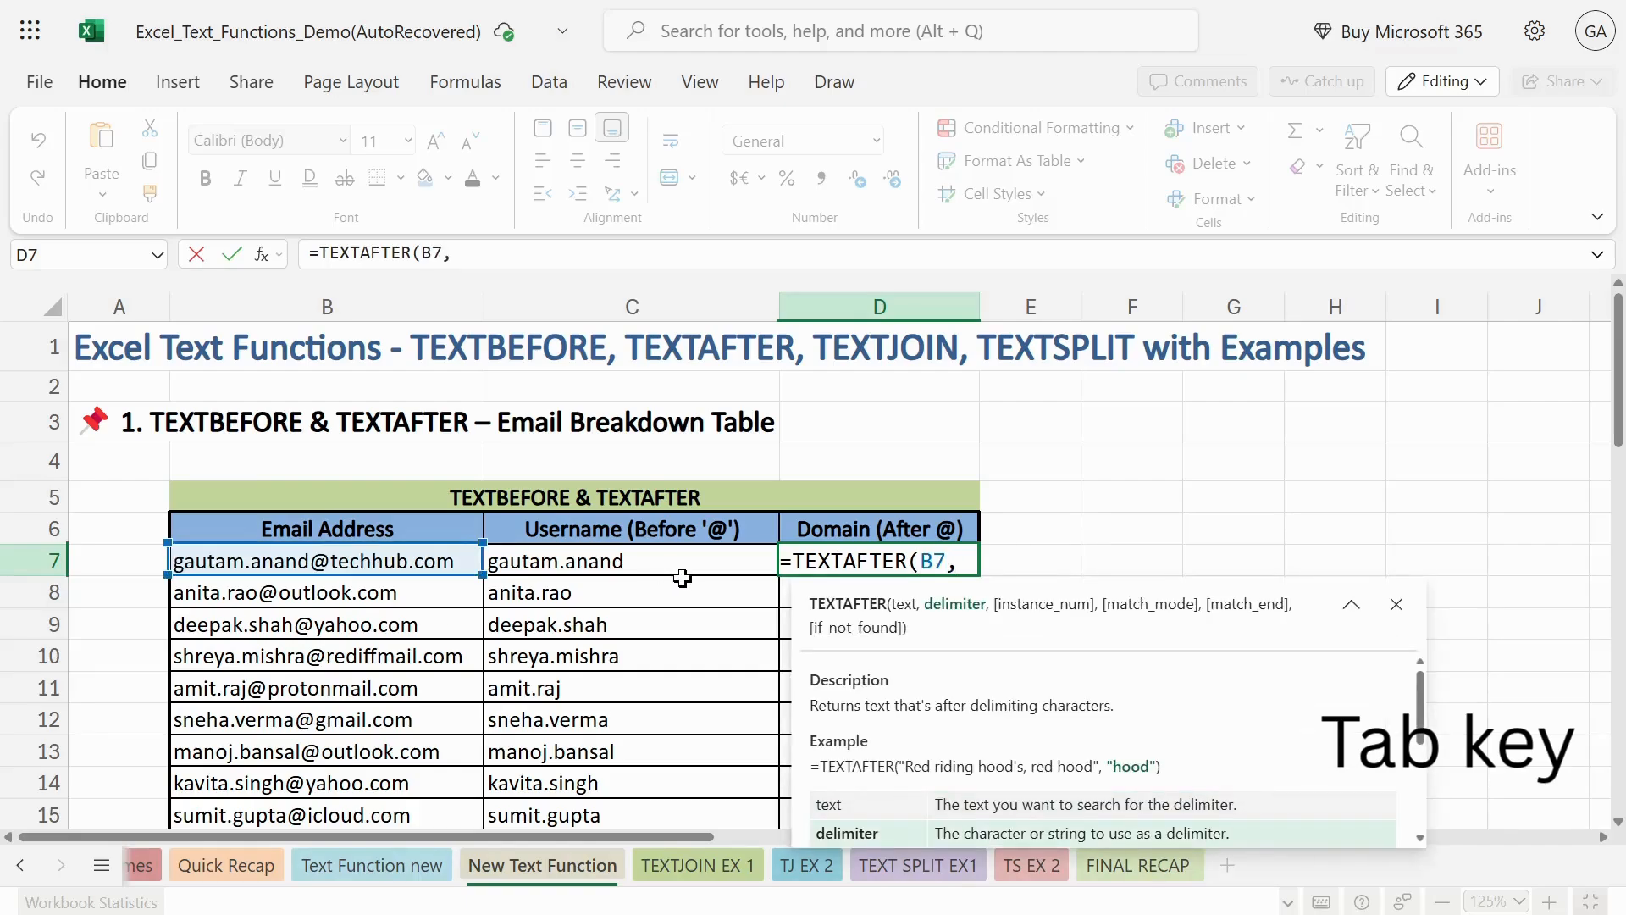
text("@")
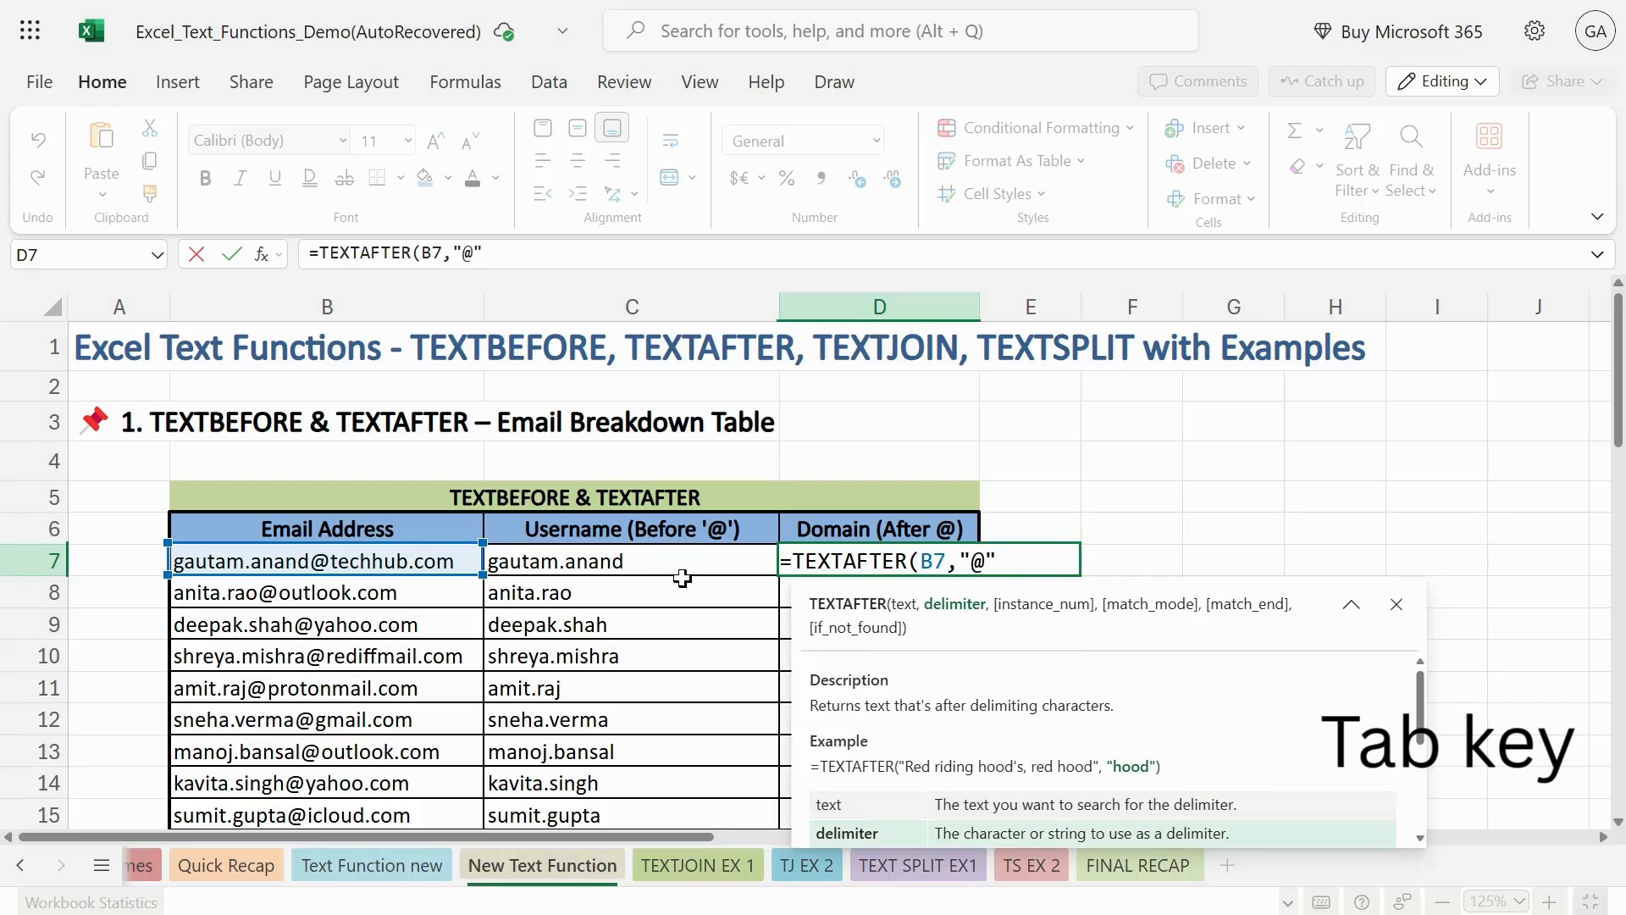
text())
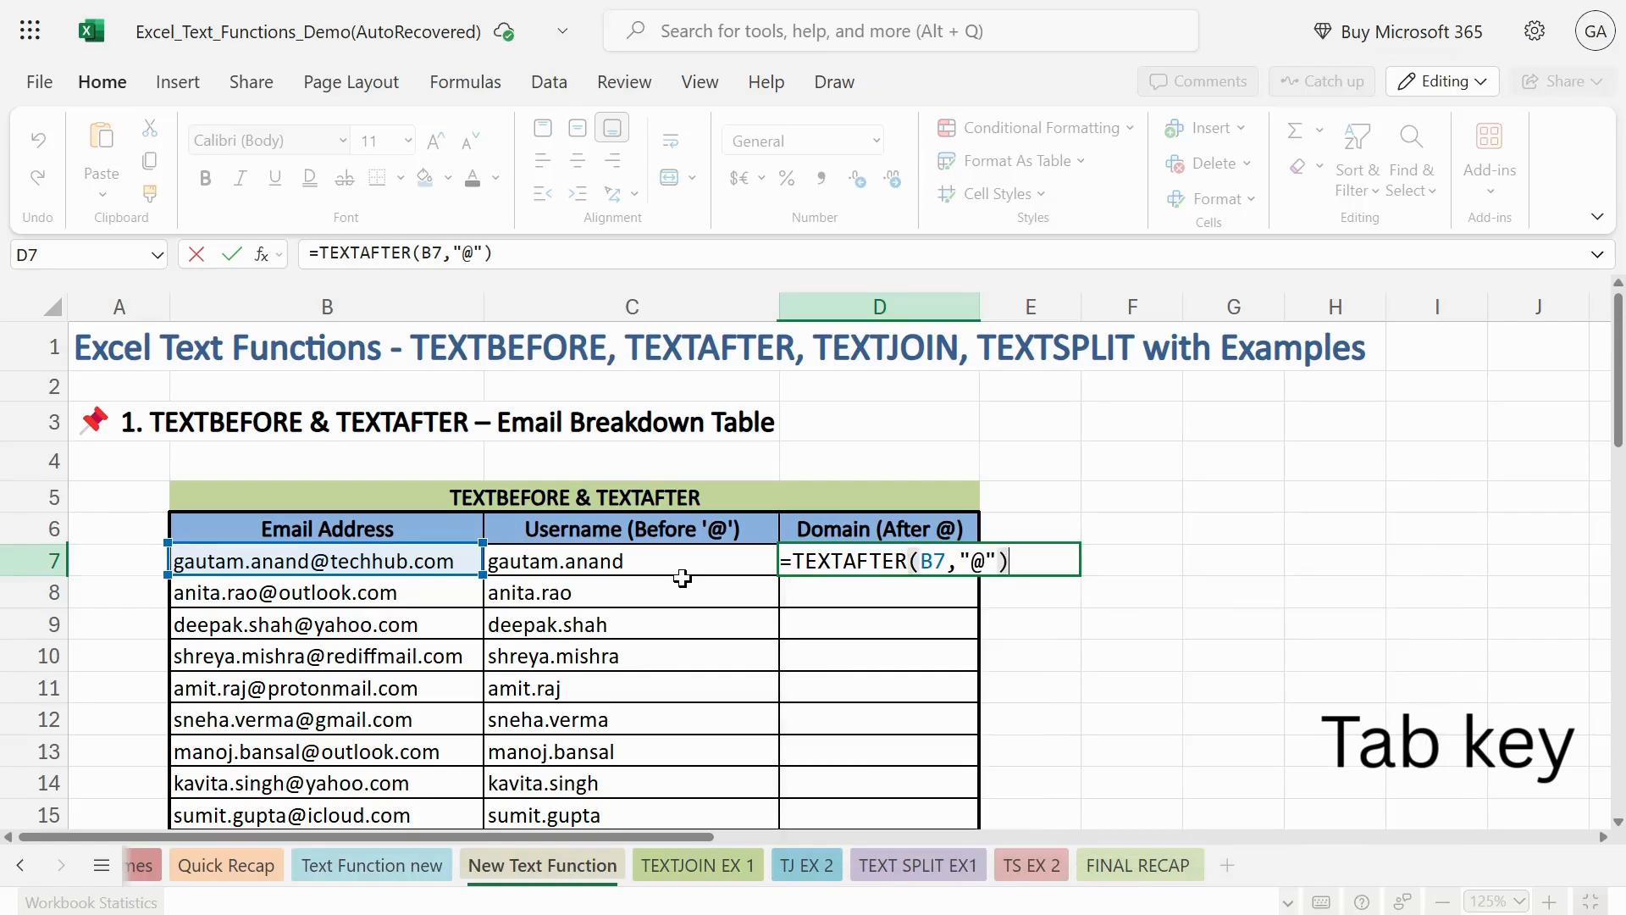
key(Return)
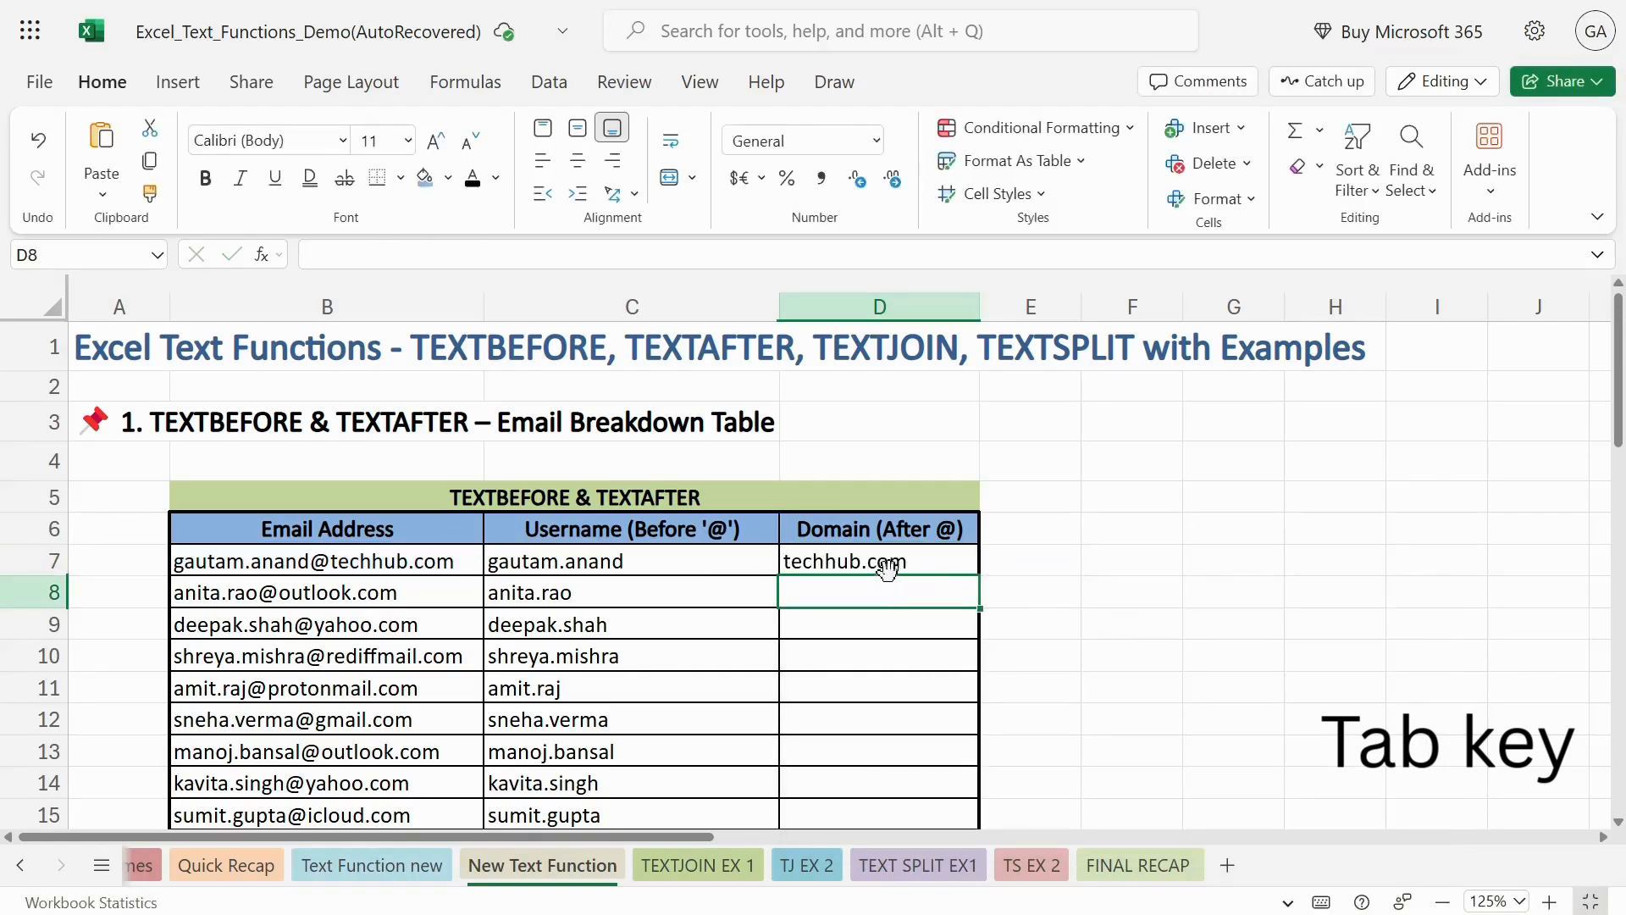
Step: Fill the D7 formula down the Domain column to D21
click(928, 552)
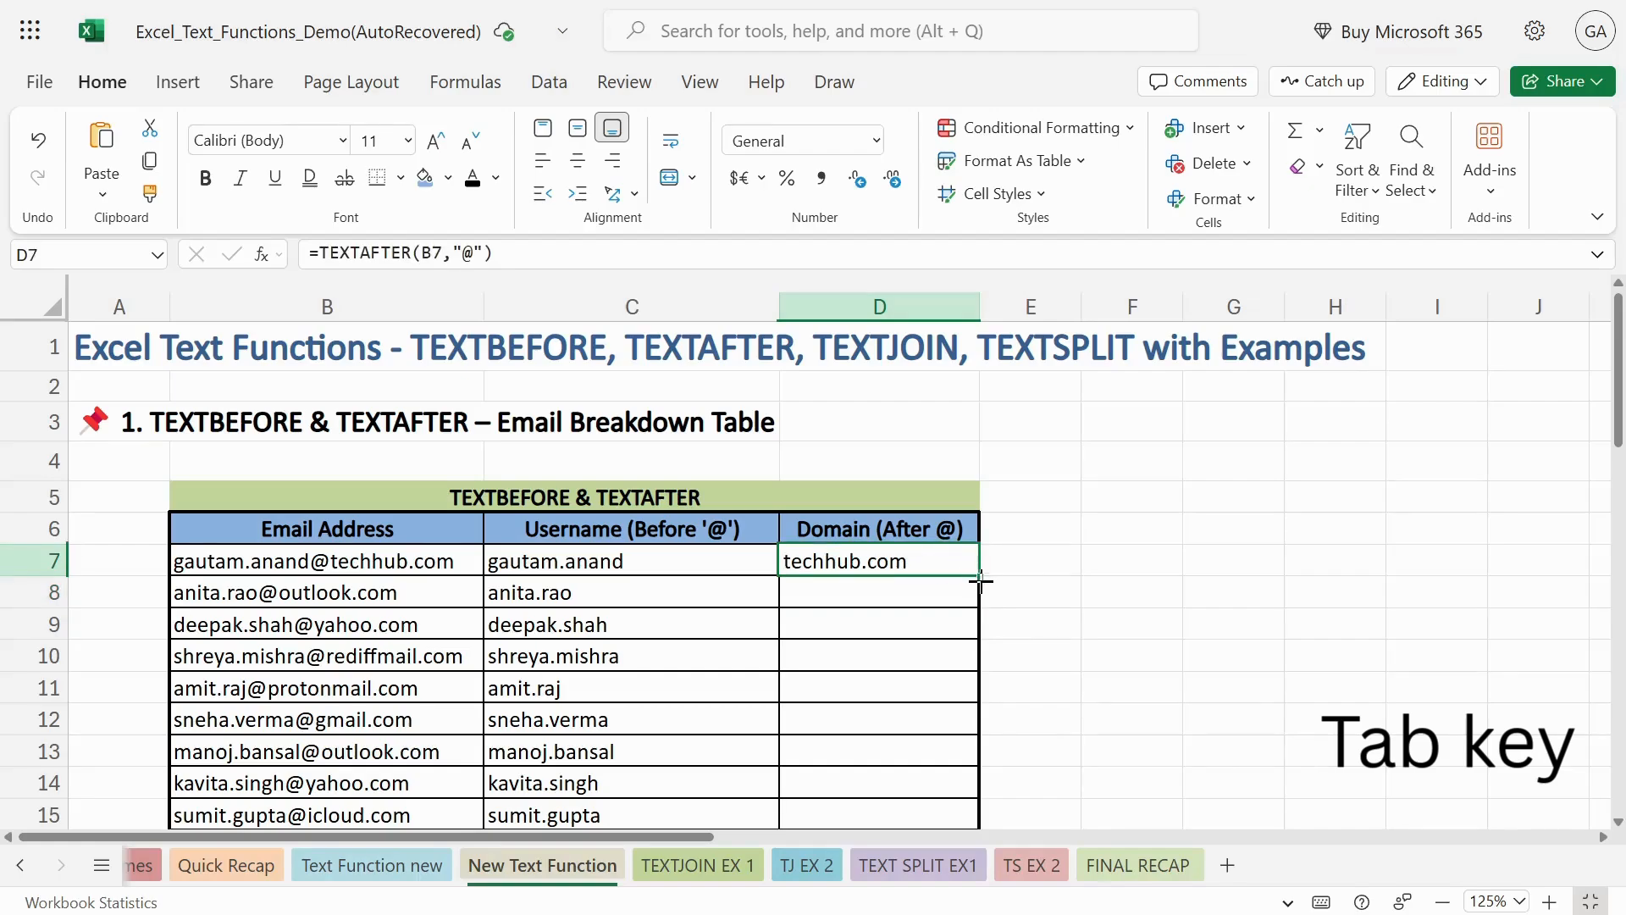
drag(980, 578, 962, 691)
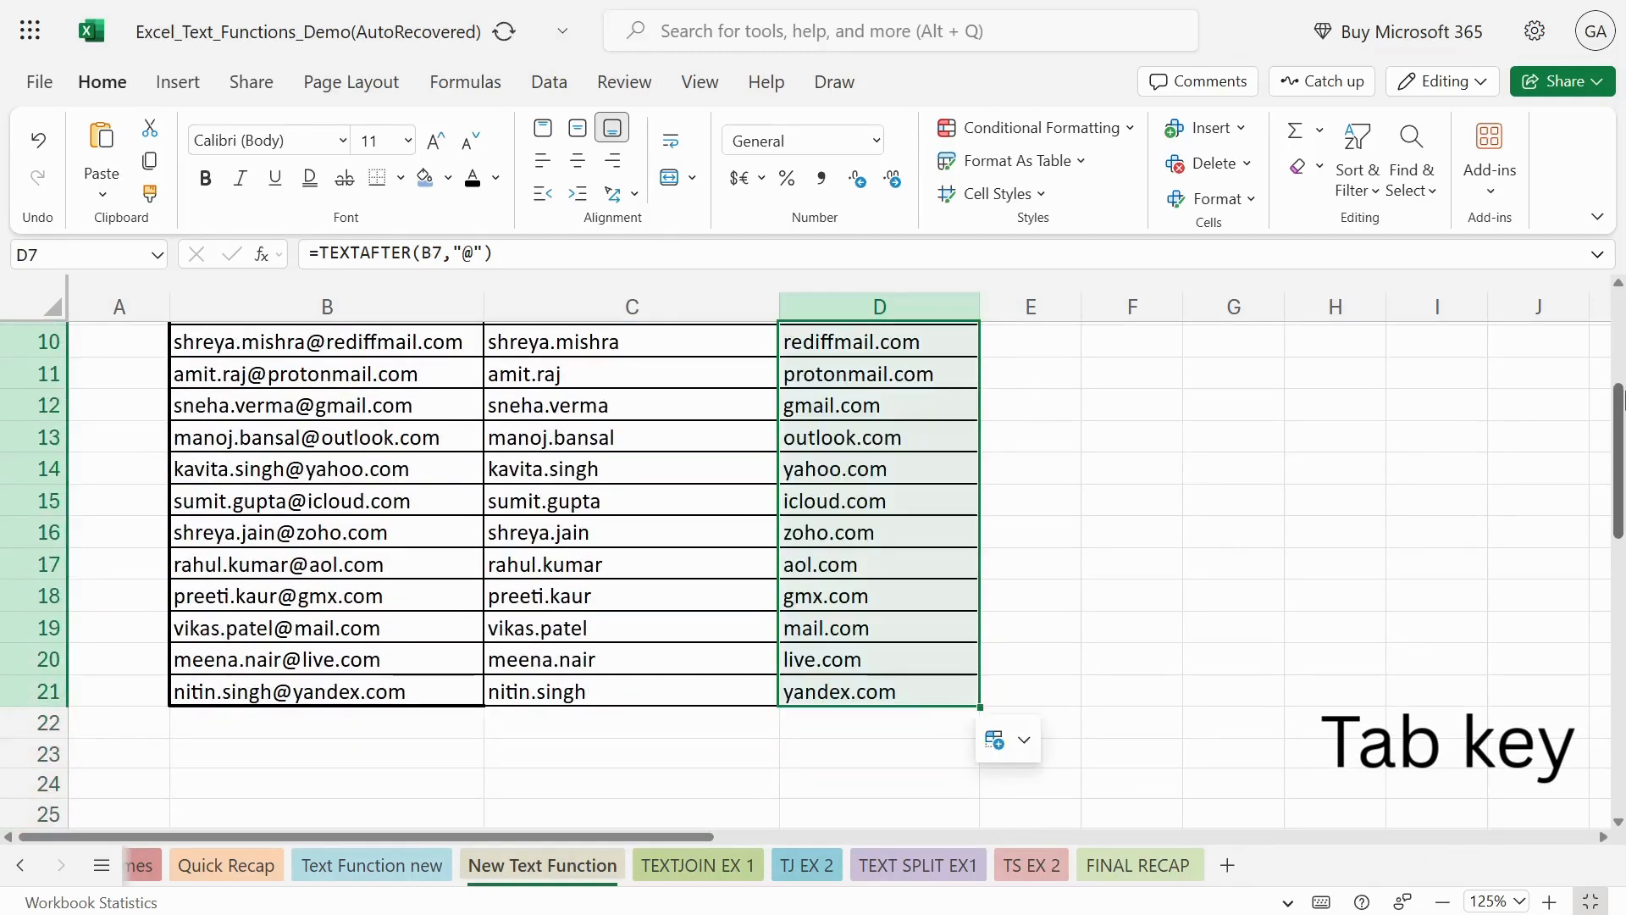
scroll(1620, 326, up, 3)
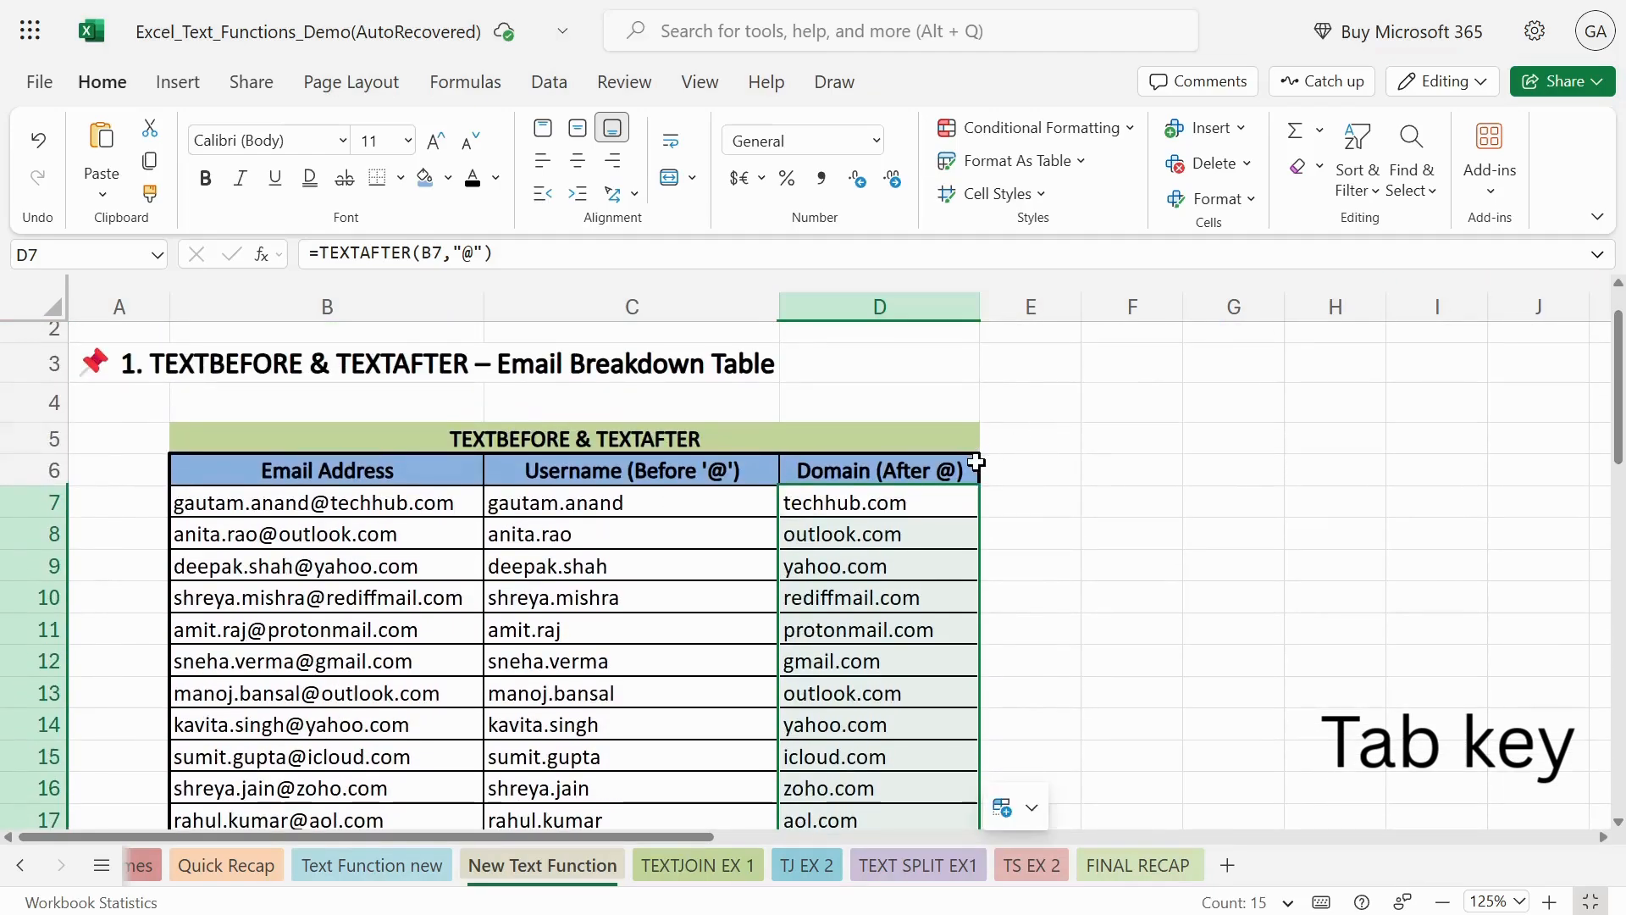
scroll(1617, 313, up, 1)
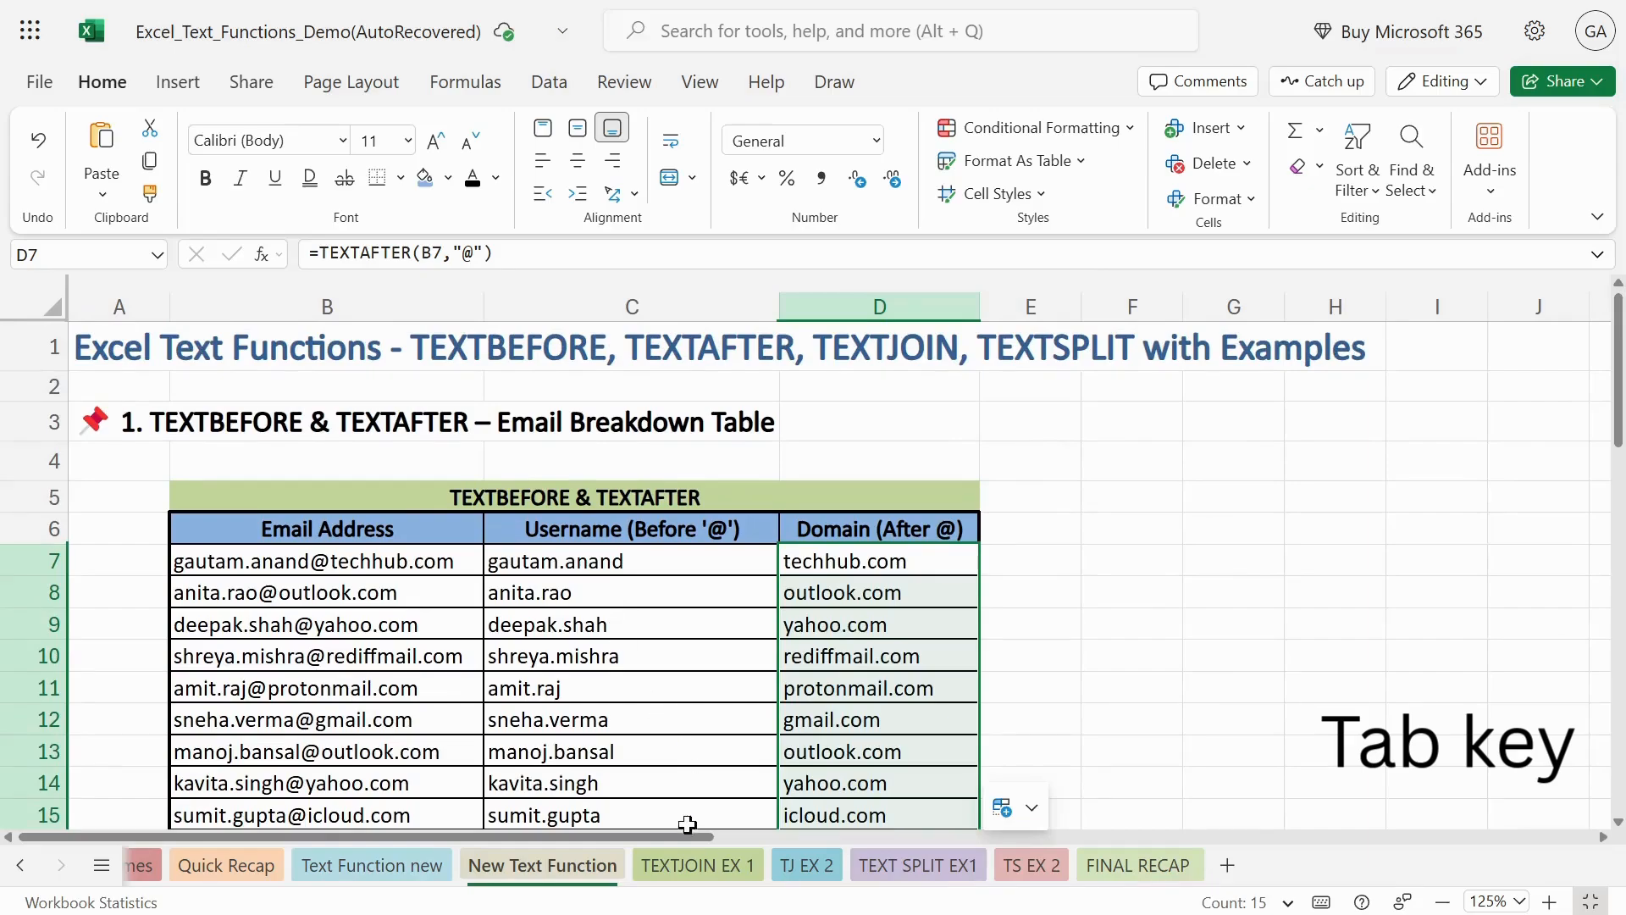
Step: On the TEXTJOIN EX 1 sheet, begin a TEXTJOIN formula in D7 with a space as delimiter and TRUE to ignore empty cells
click(697, 864)
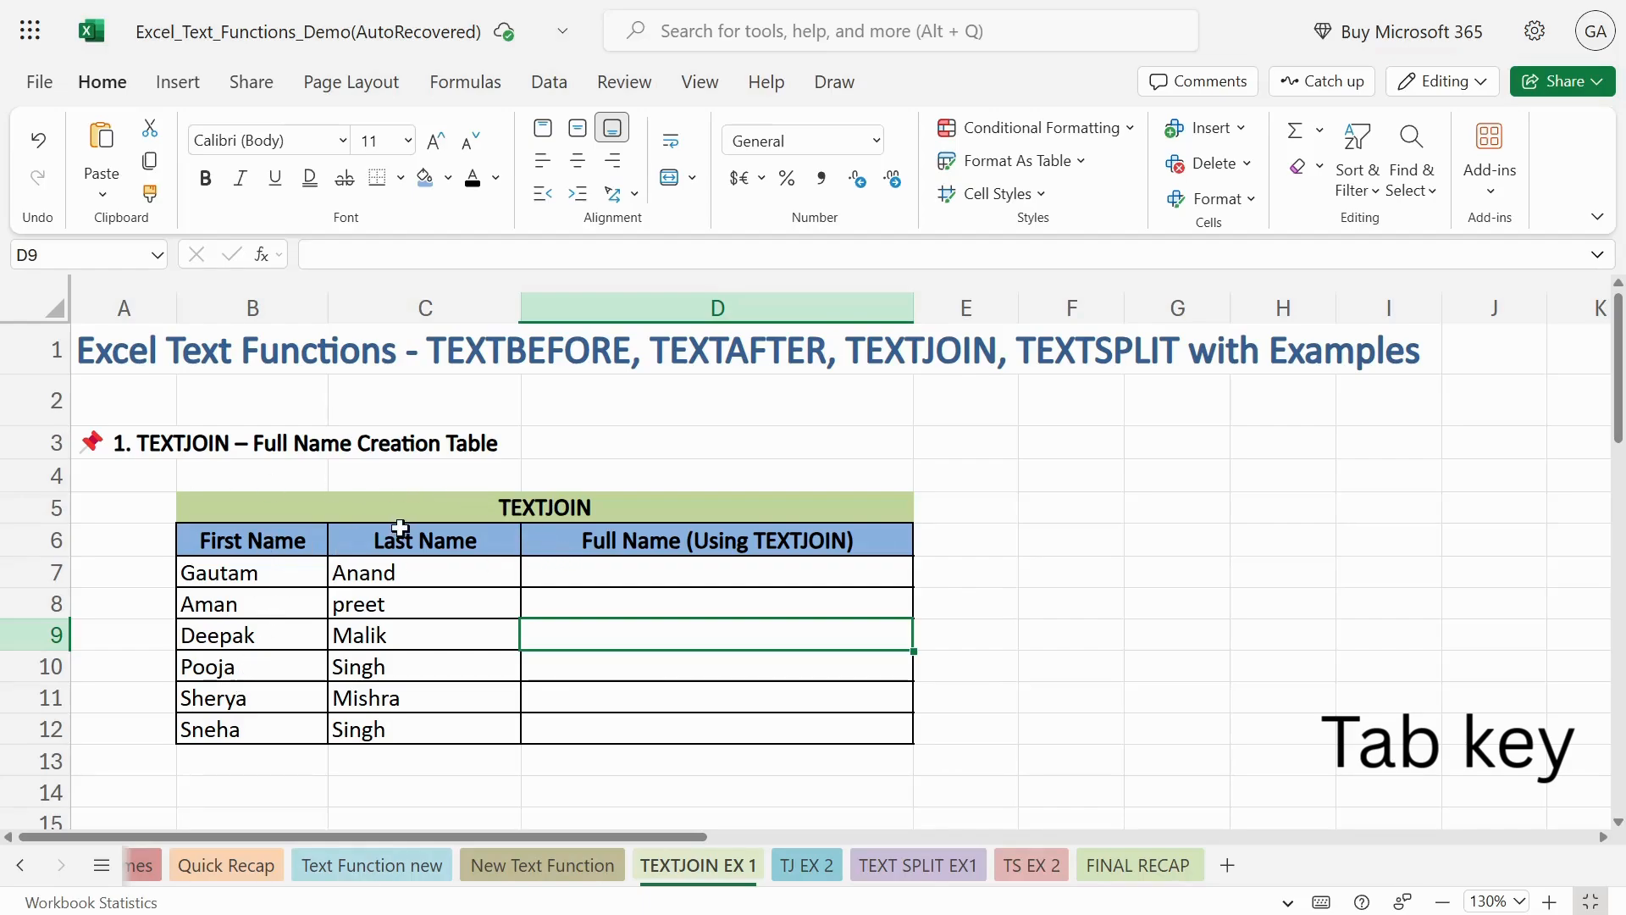
click(624, 579)
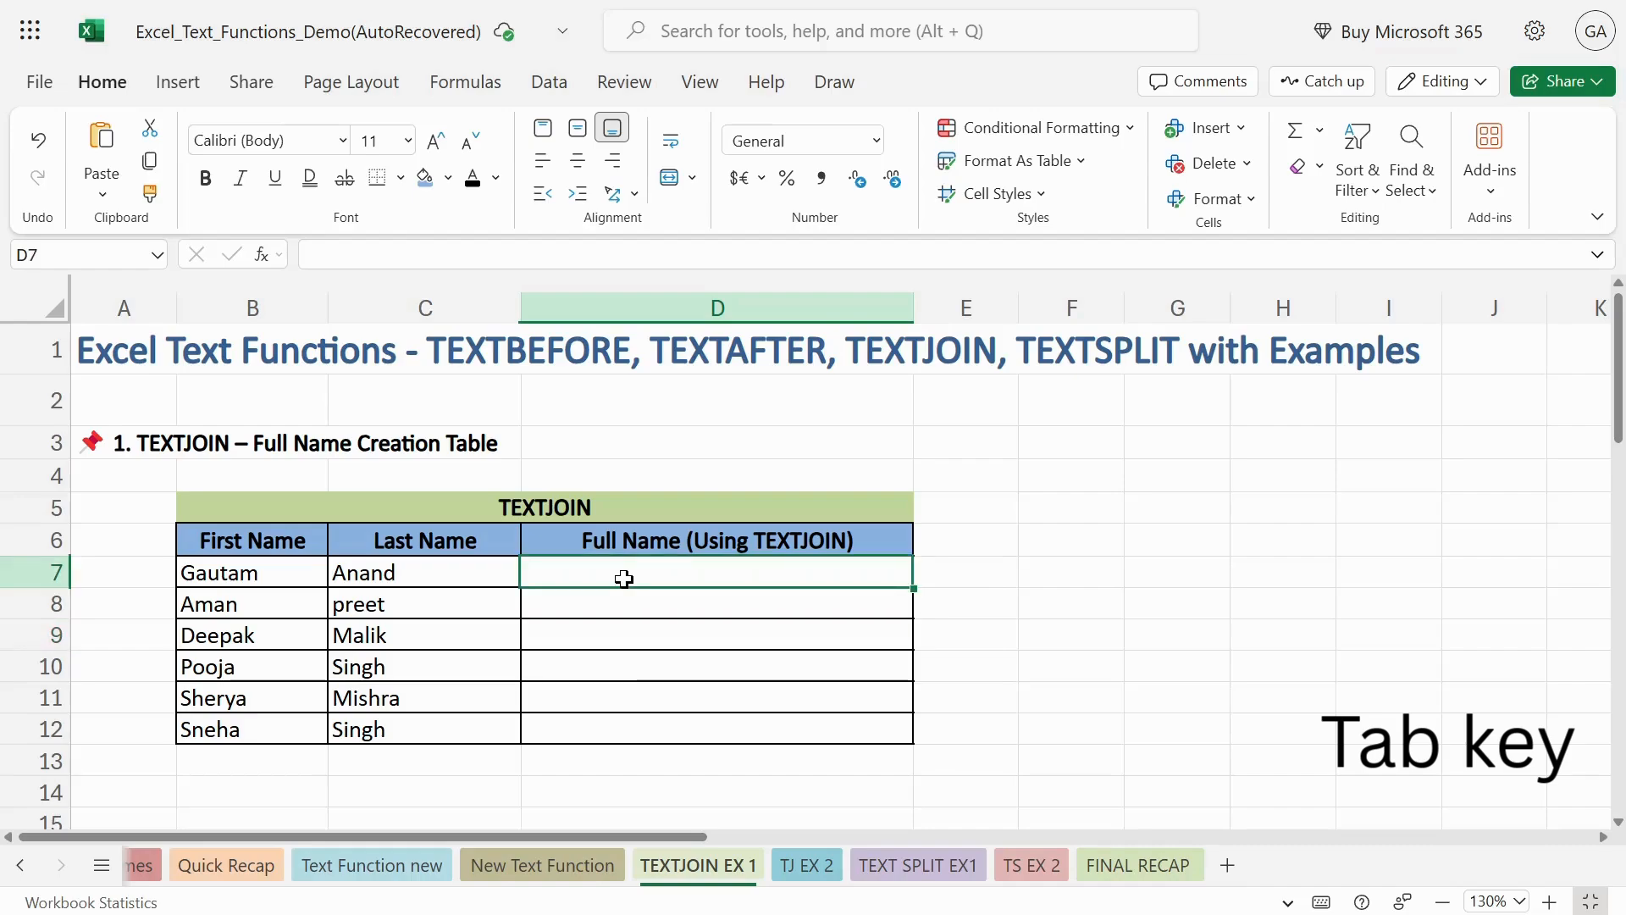
text(=)
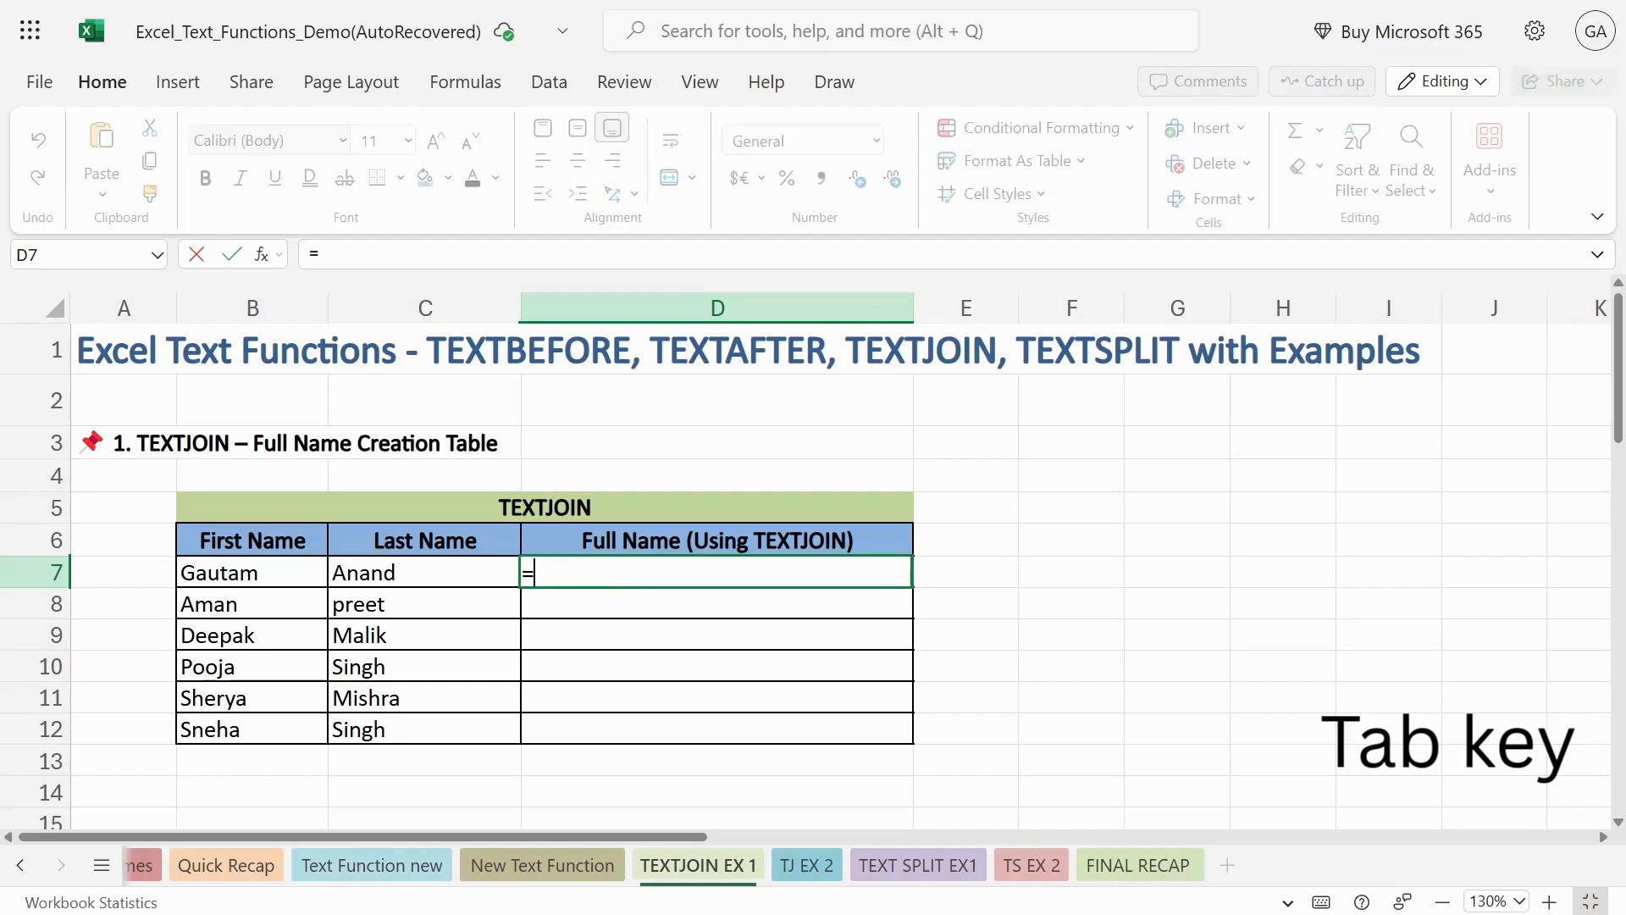
text(textj)
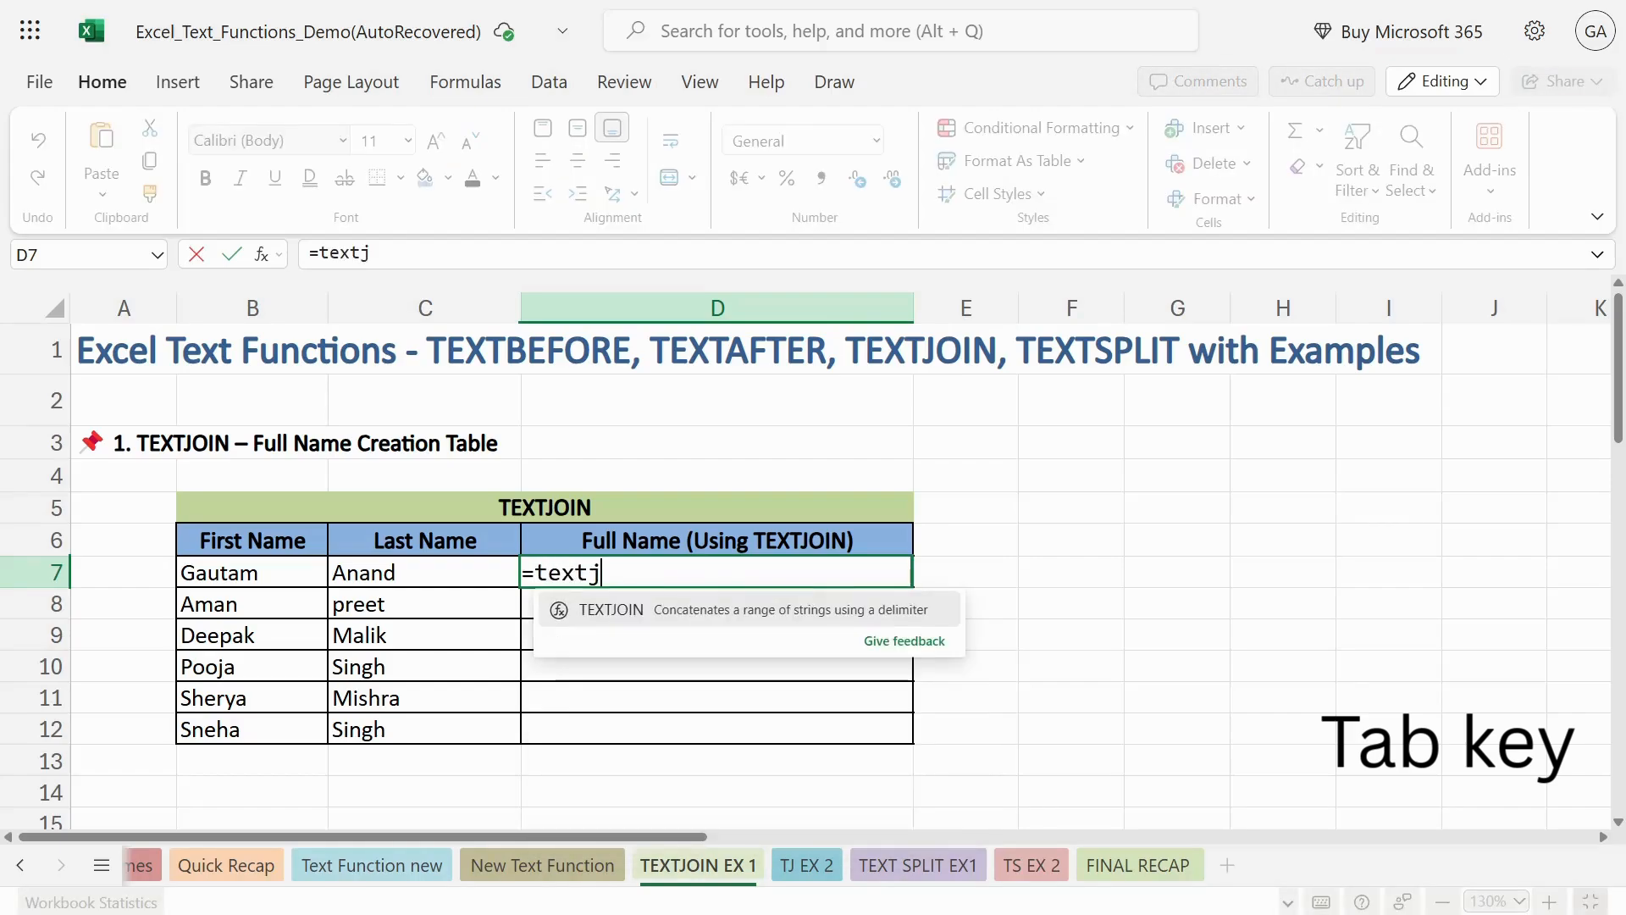
text(oin)
key(Tab)
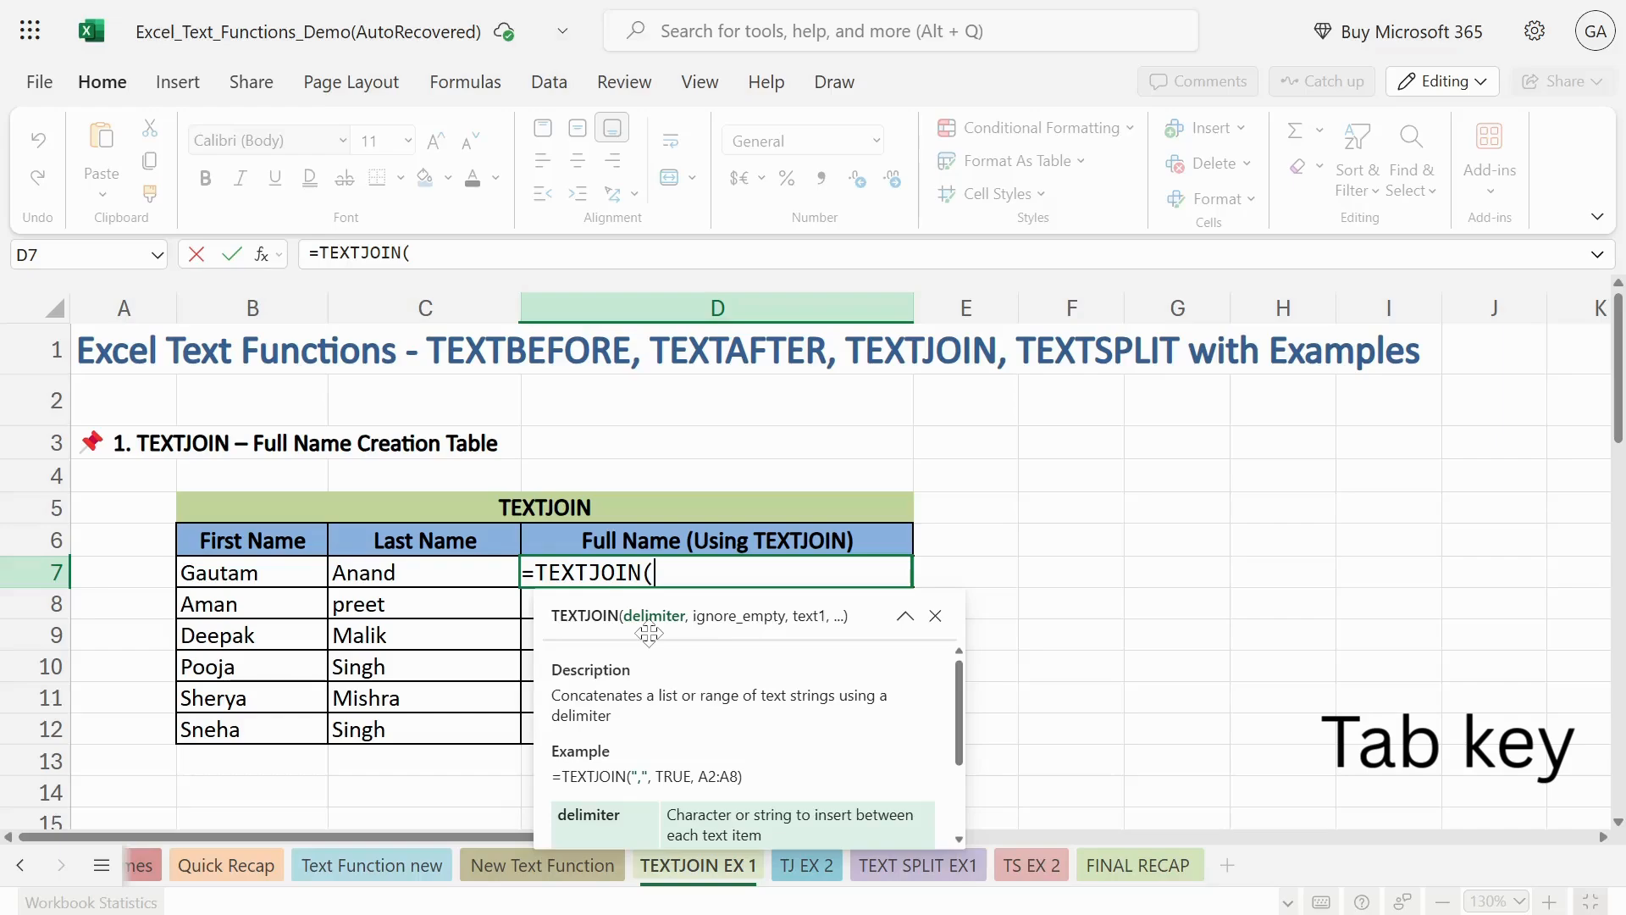
text(" ",)
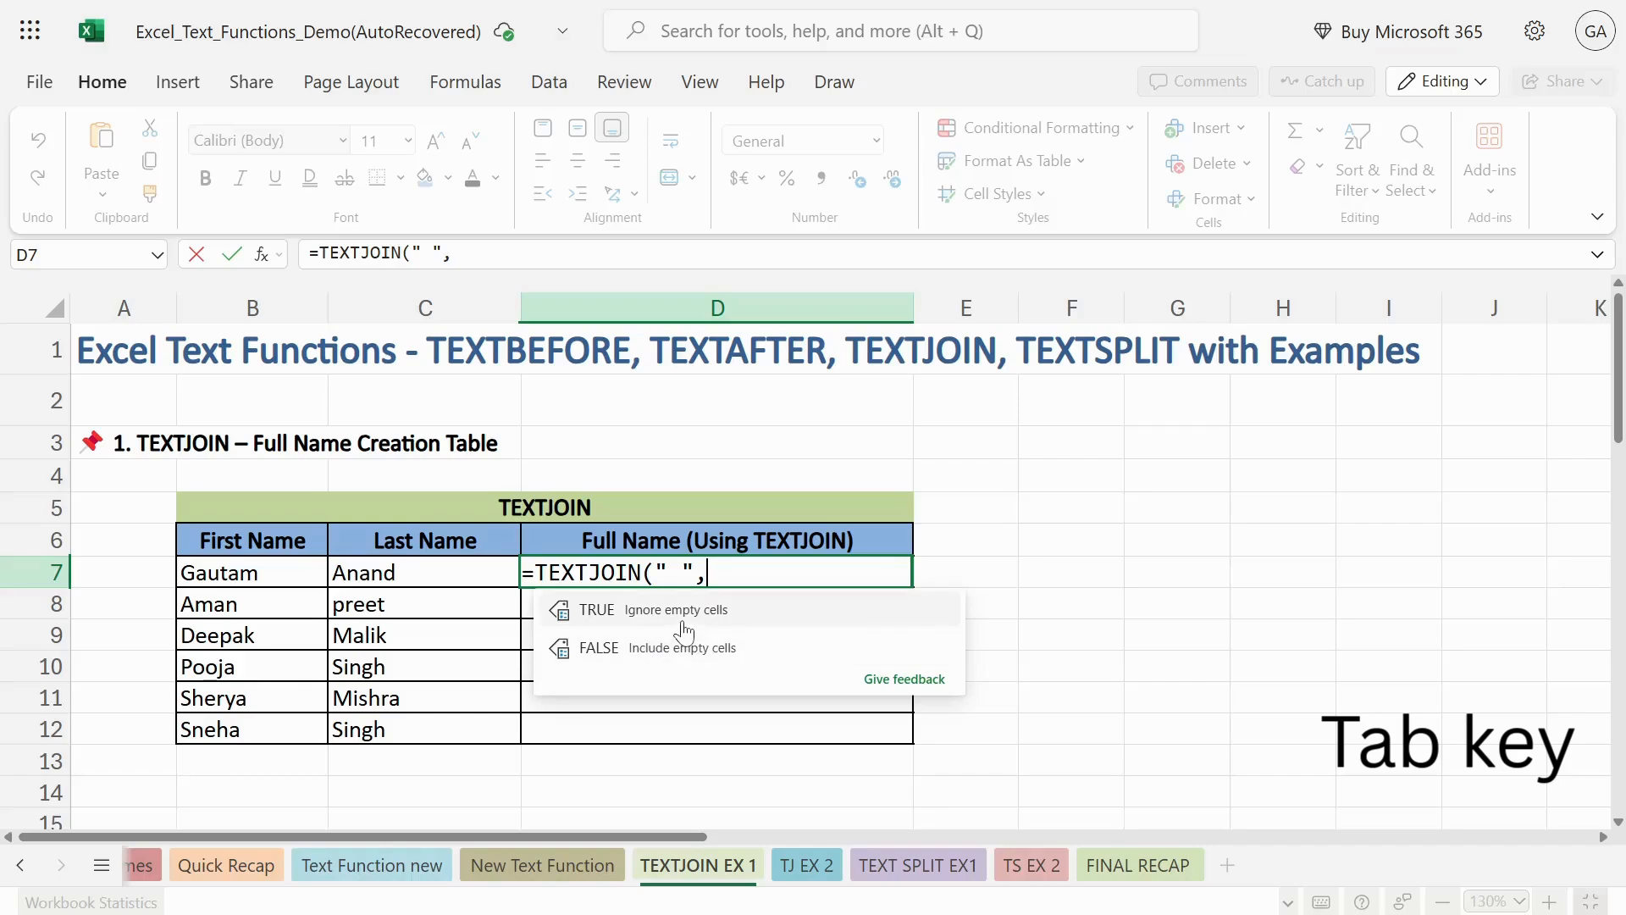
key(Tab)
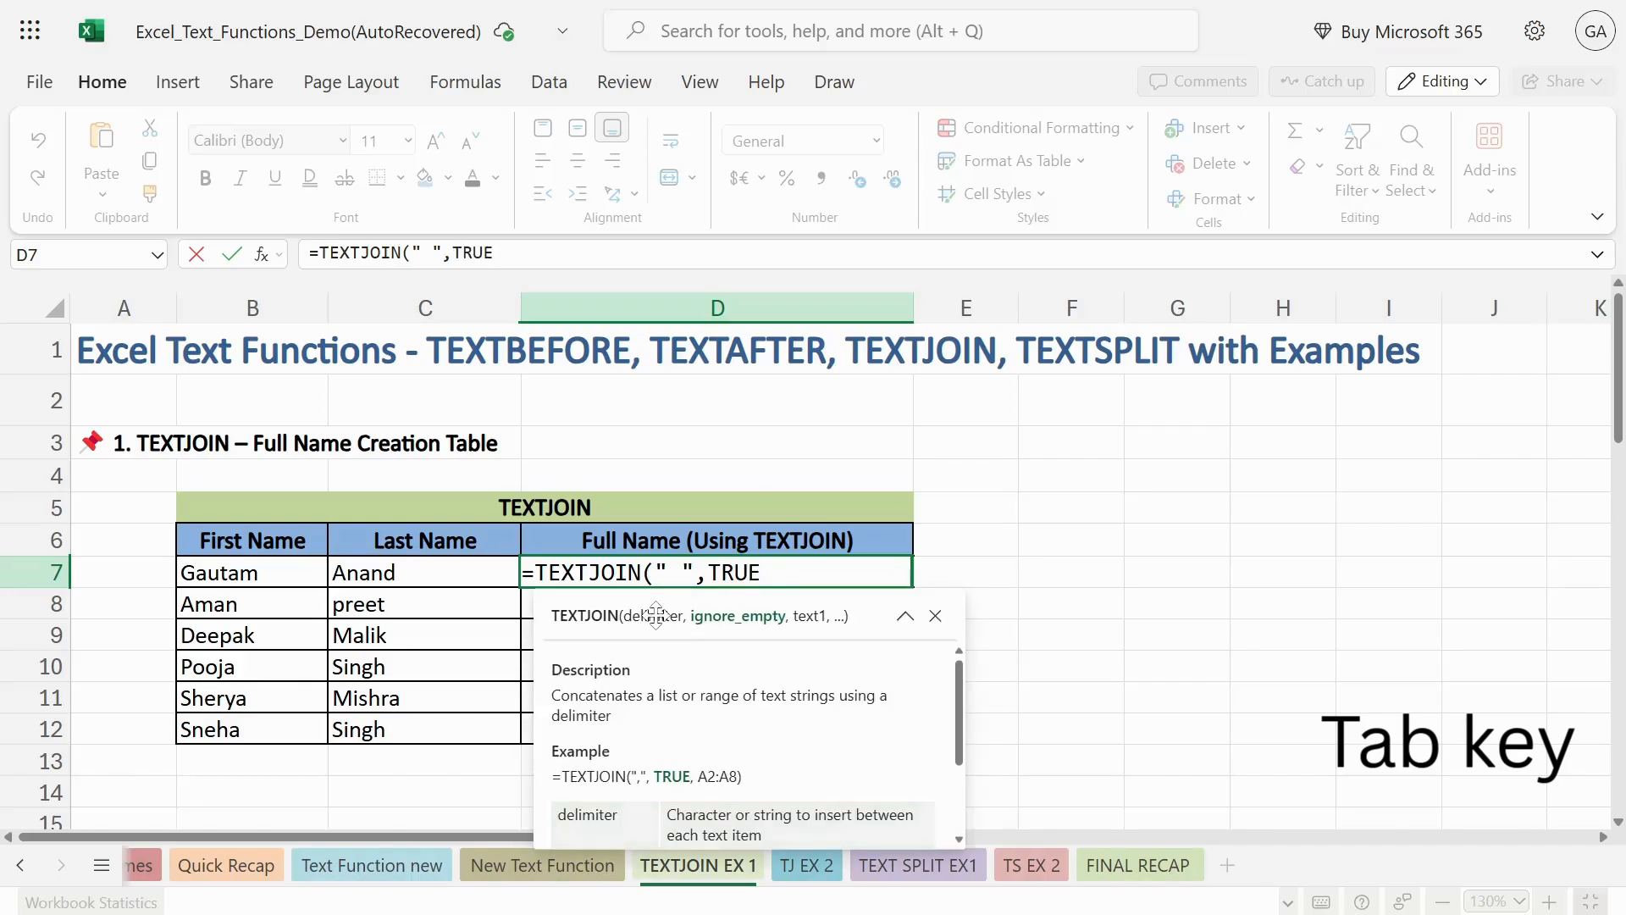
text(,)
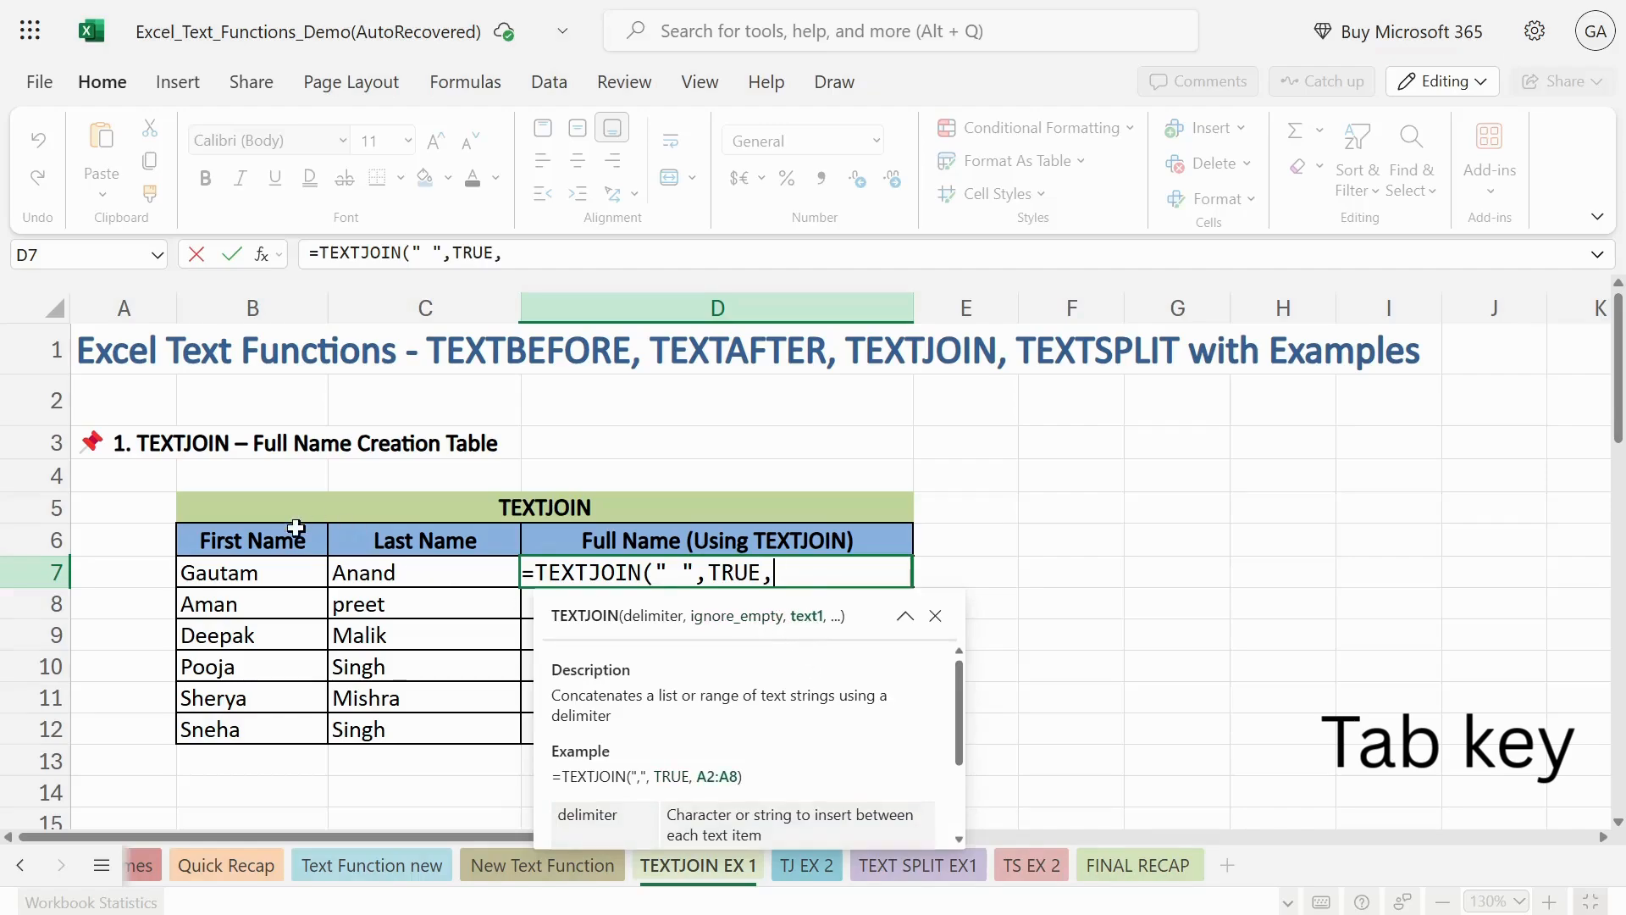
Step: Complete the D7 formula with B7 and C7 as the texts to join, and fill it down to D12
click(288, 568)
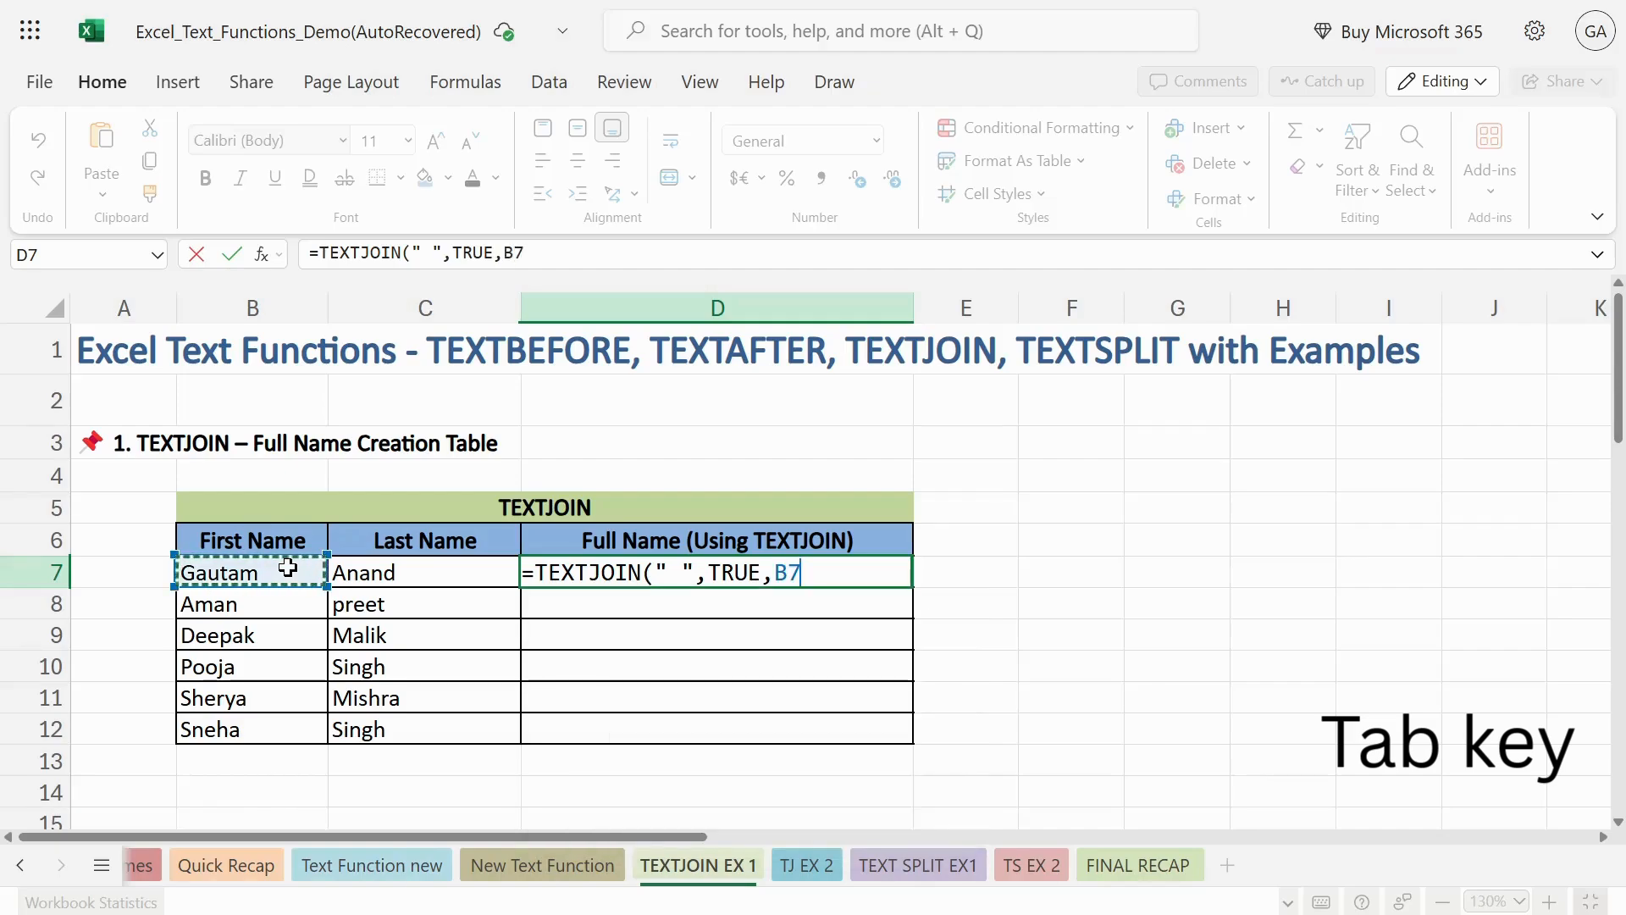
text(,)
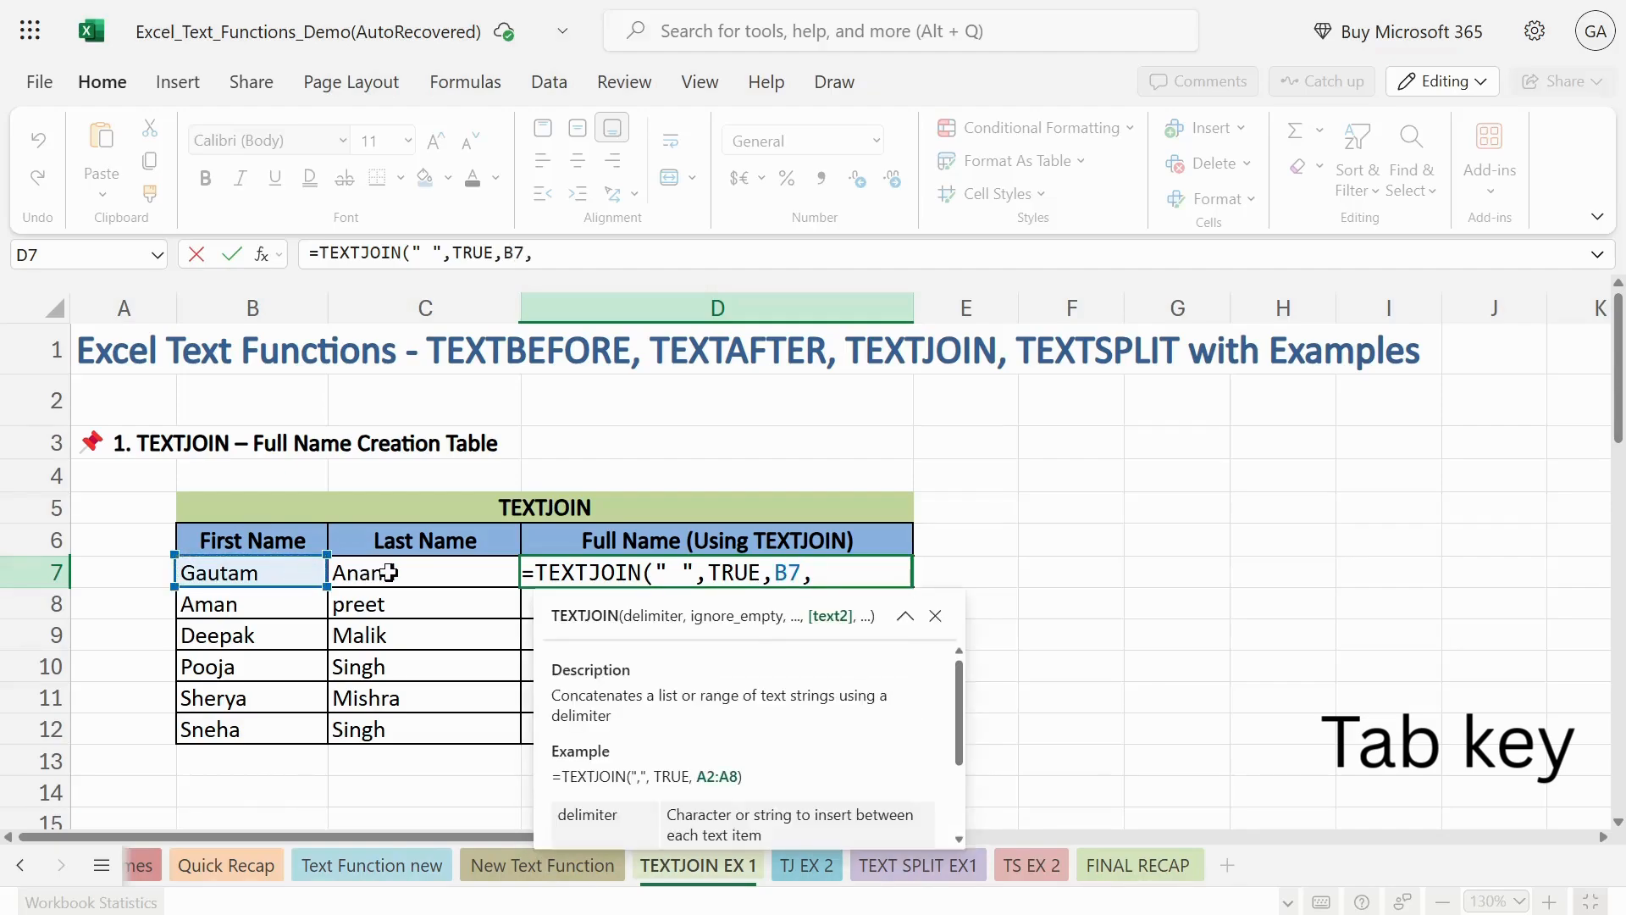
click(388, 572)
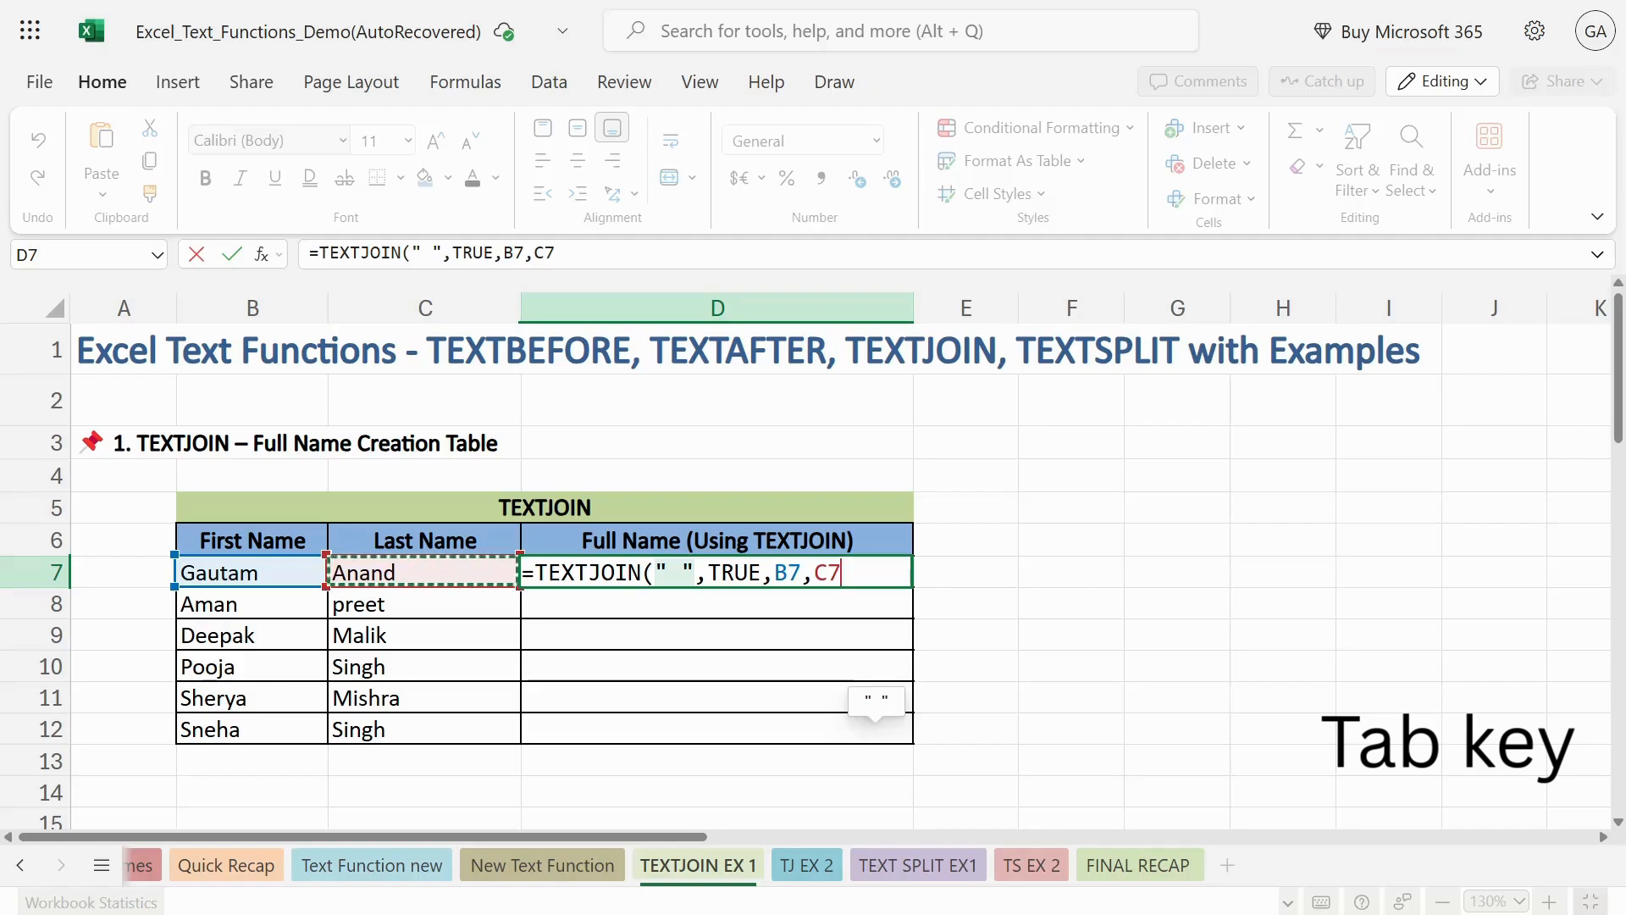
text())
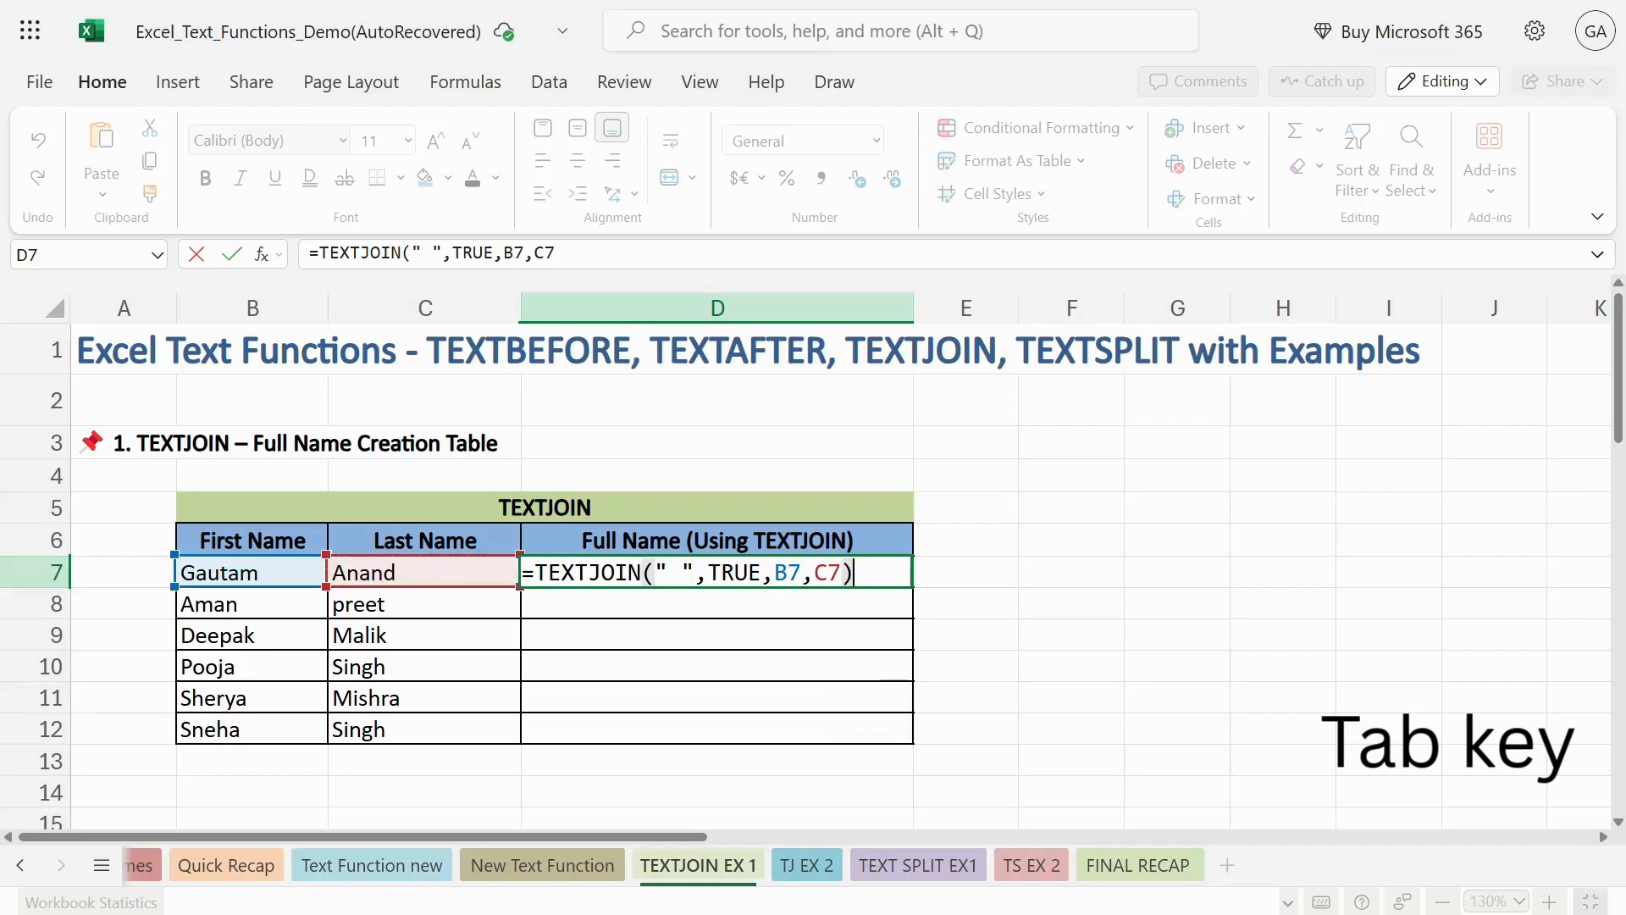
key(Return)
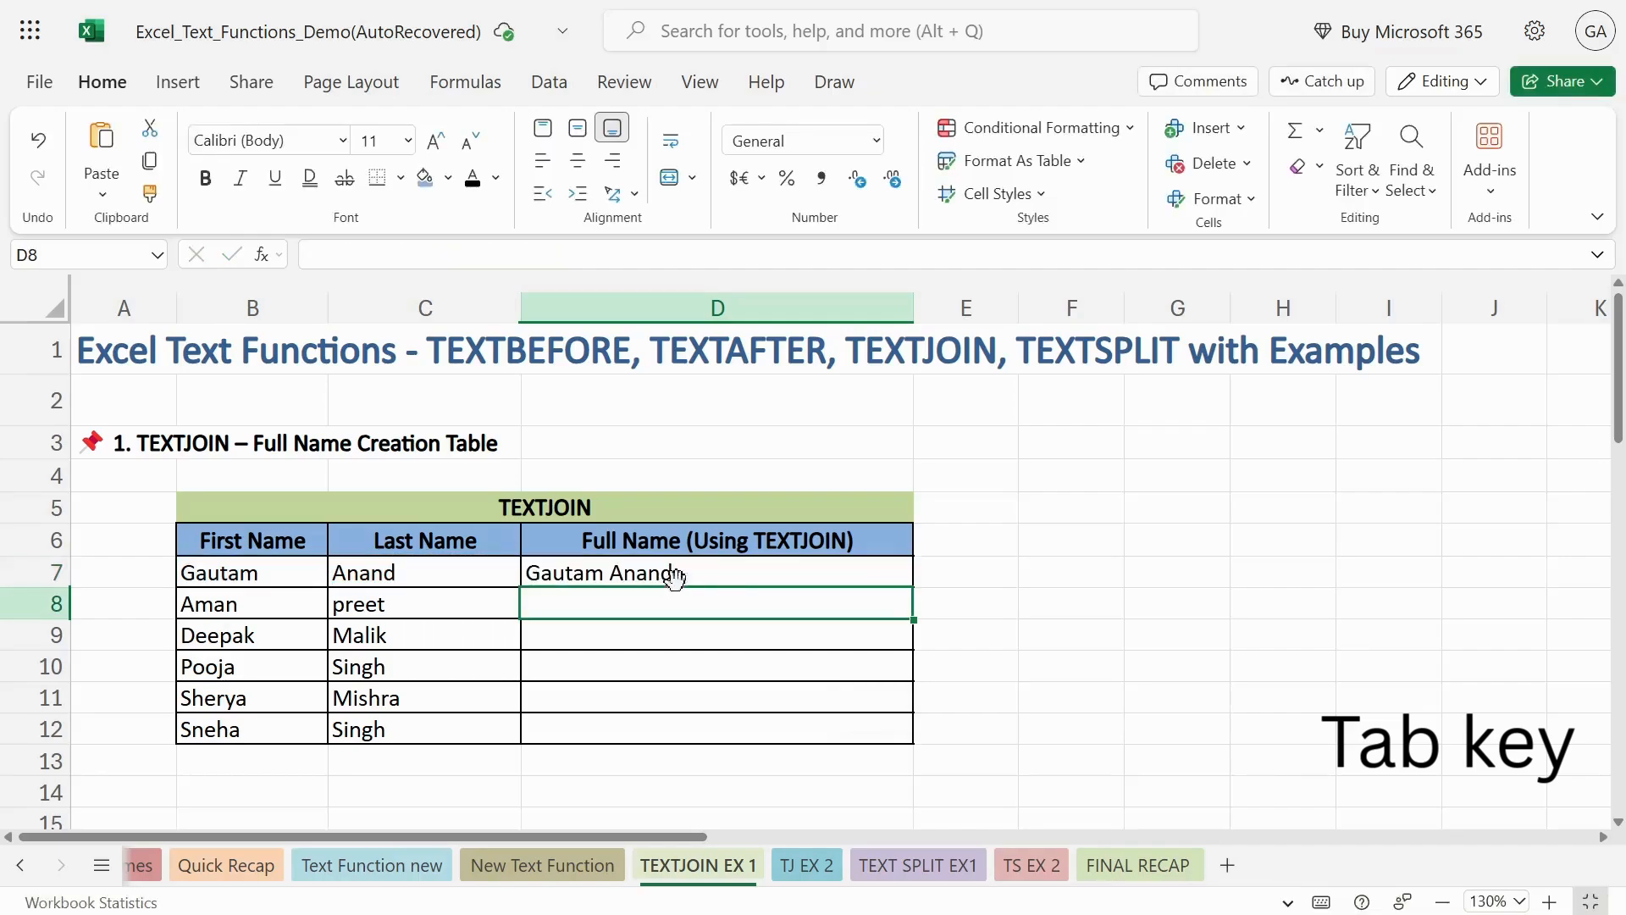
click(714, 576)
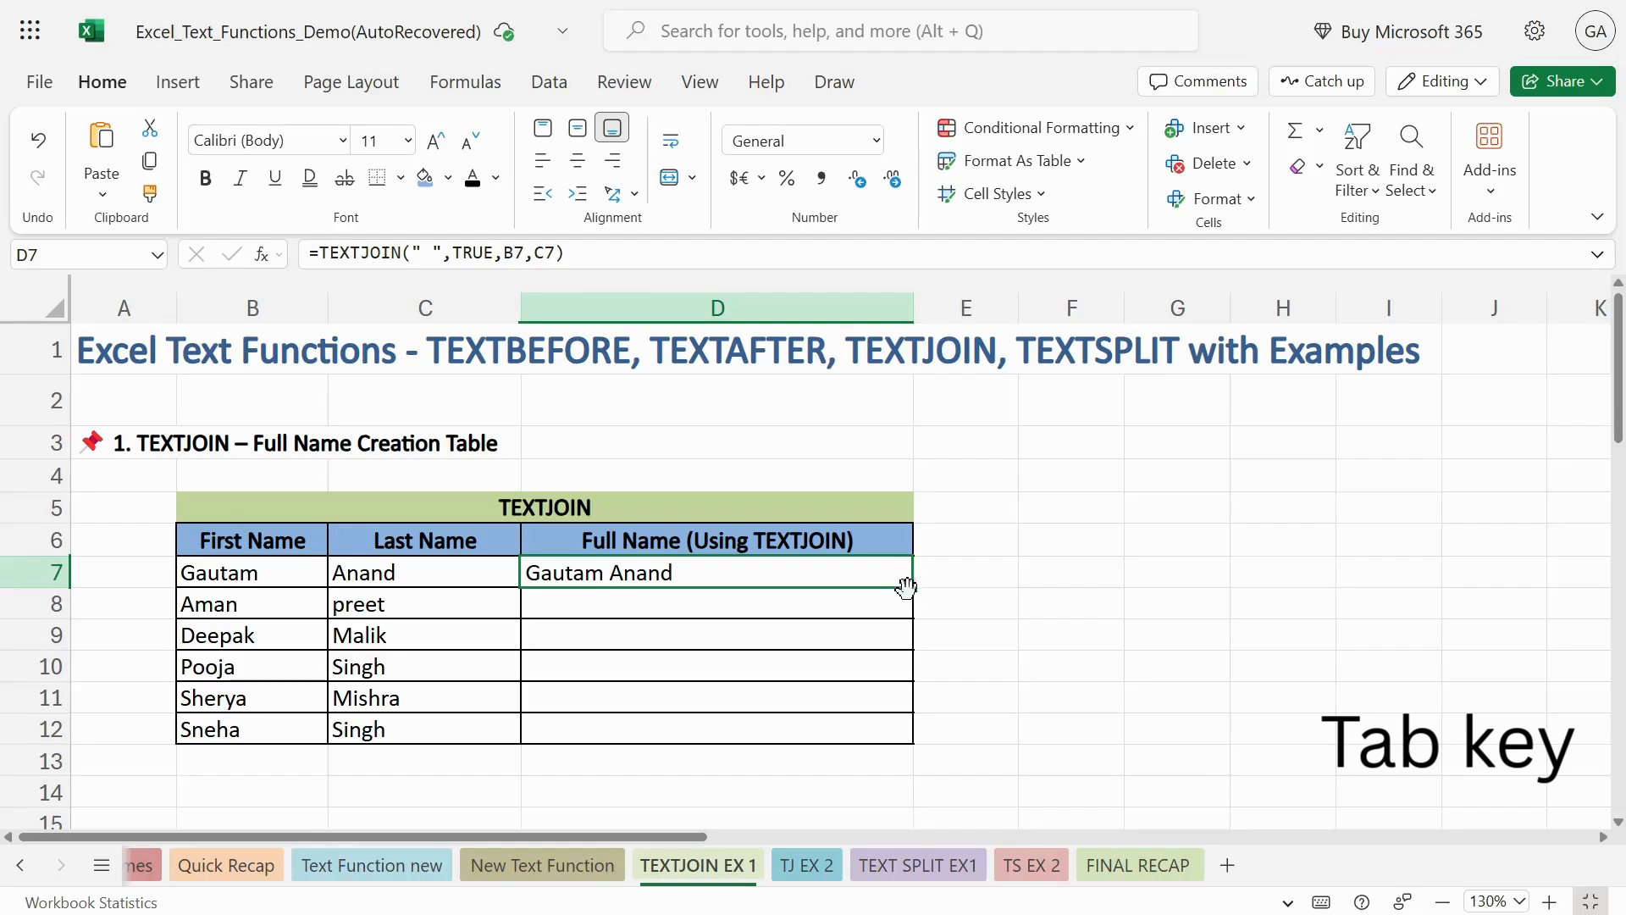
drag(913, 588, 912, 724)
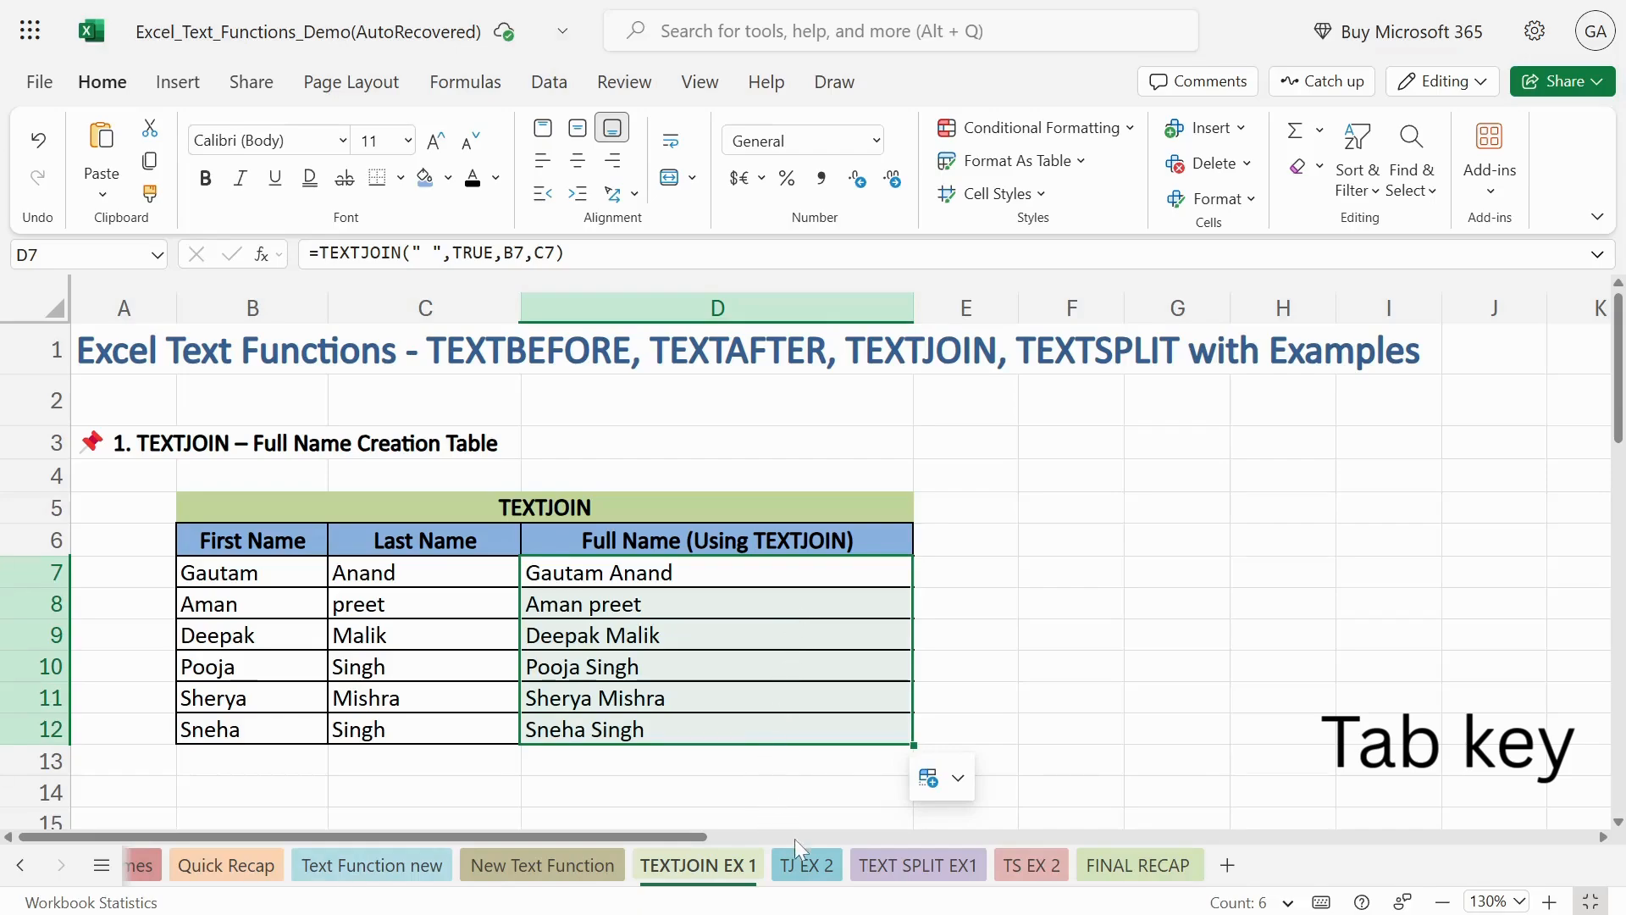
Step: On the TJ EX 2 sheet, begin a TEXTJOIN formula in E6 with a comma as delimiter and FALSE to include empty cells
click(805, 861)
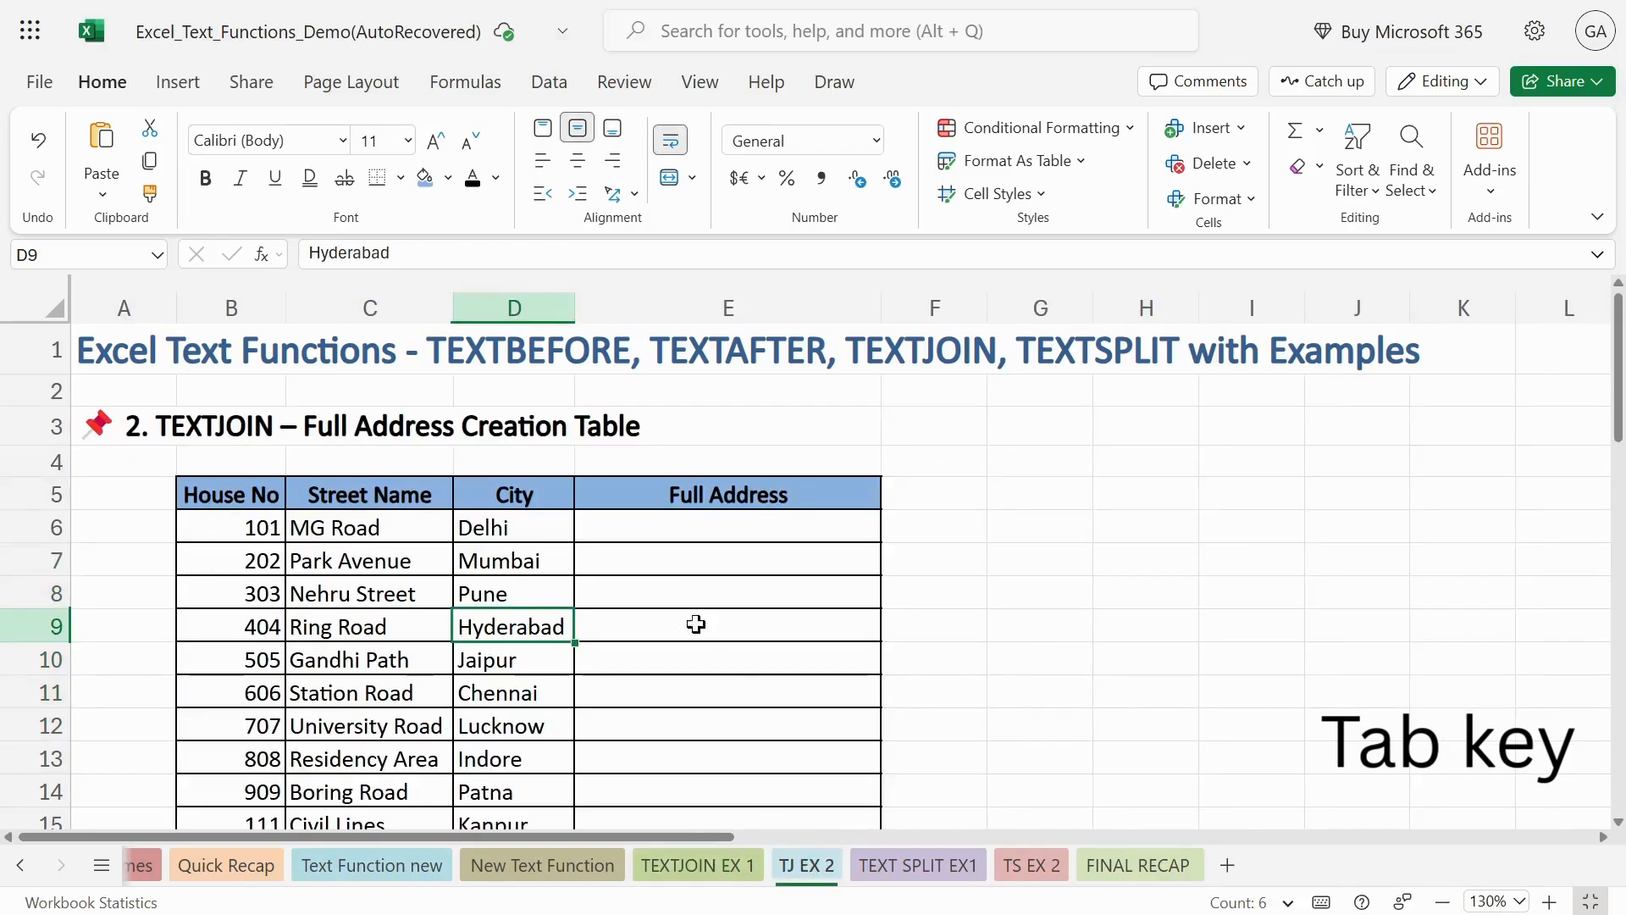
click(694, 528)
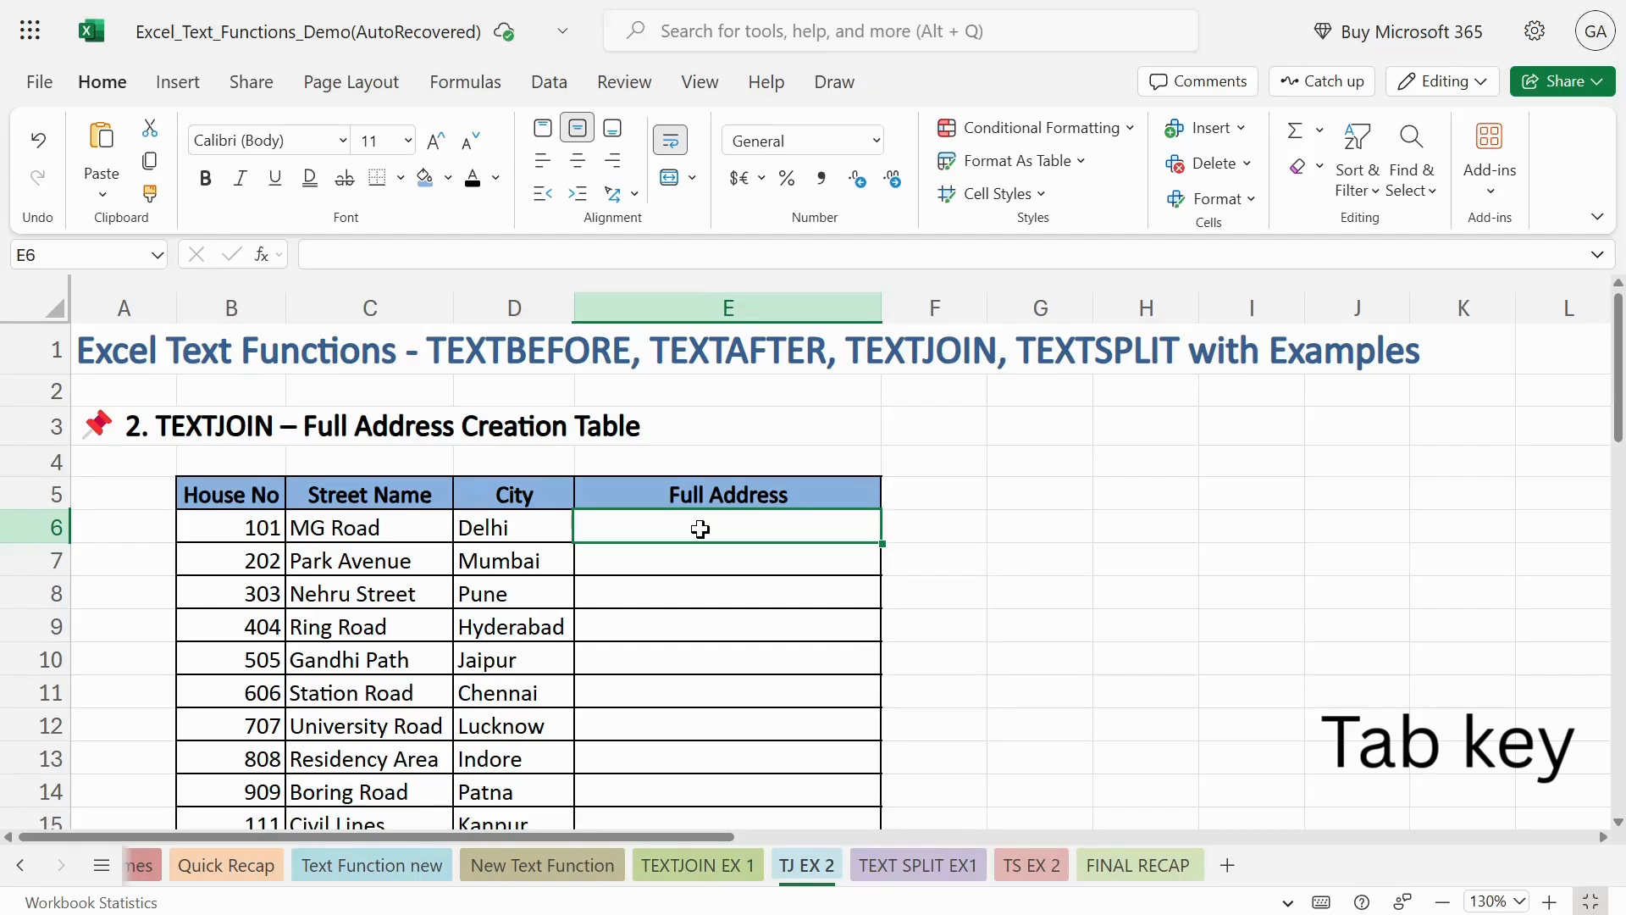
text(=t)
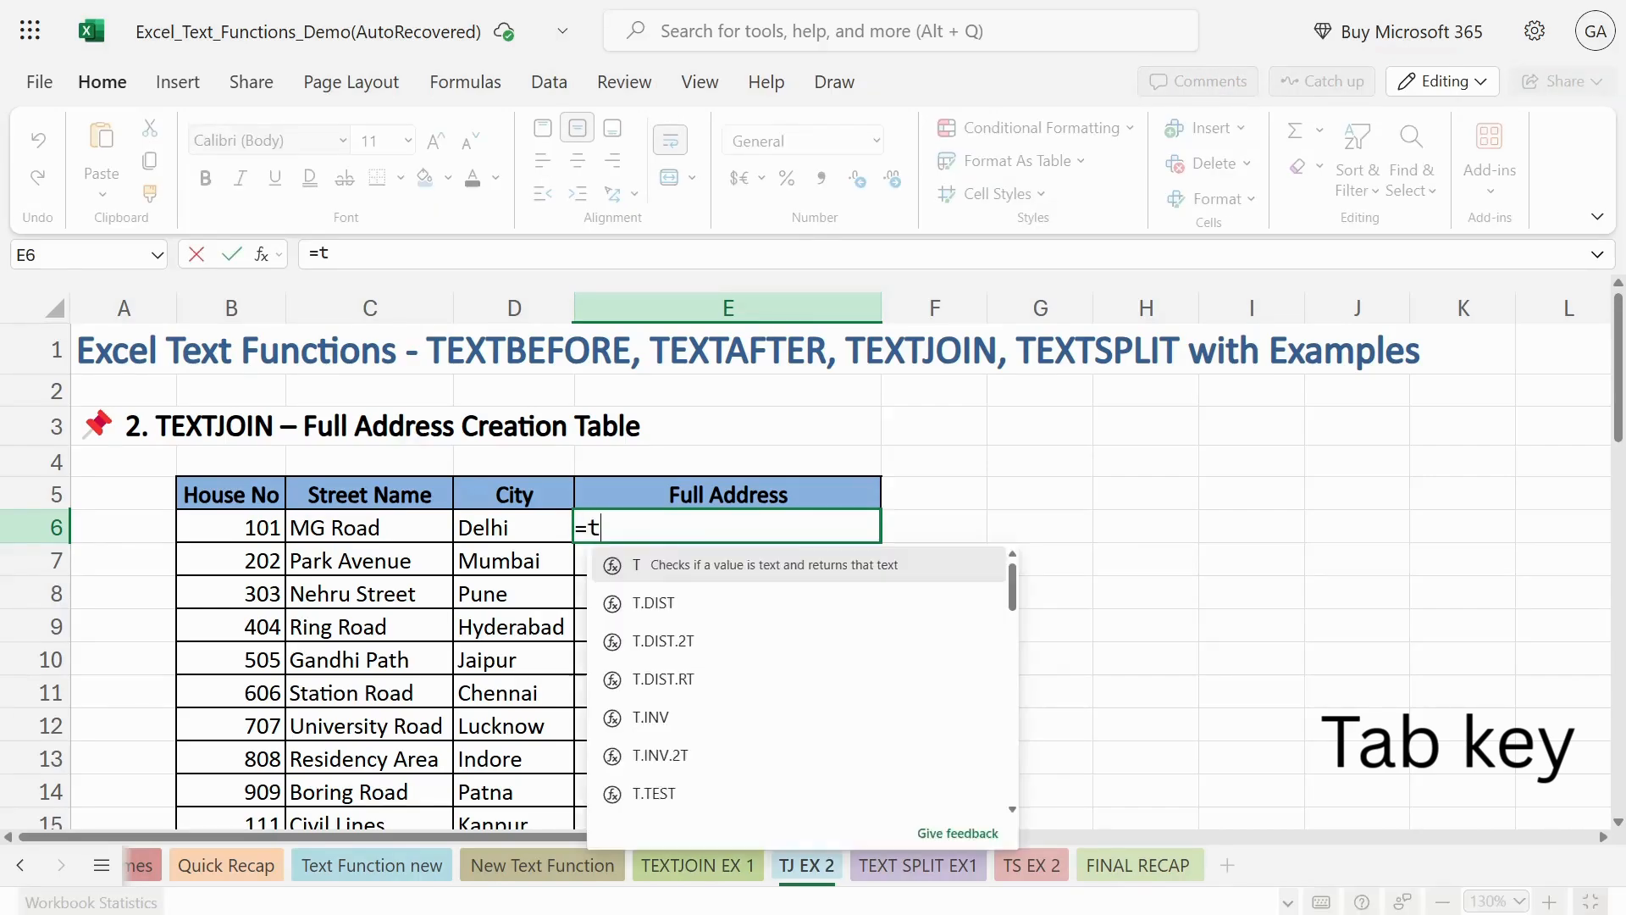
text(ext)
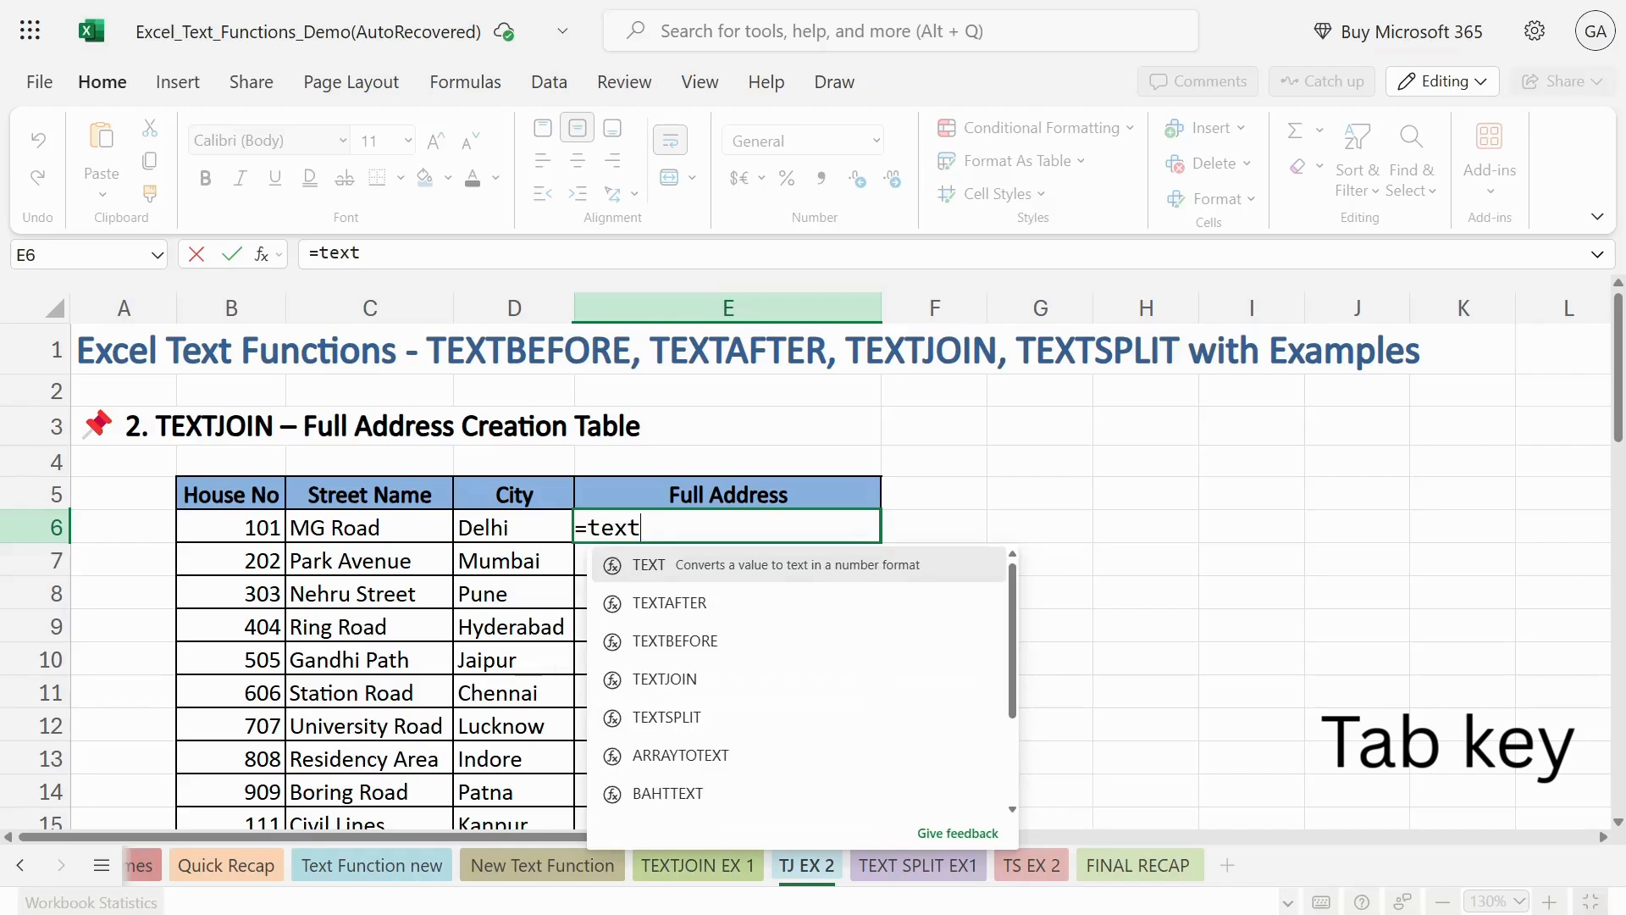
text(join)
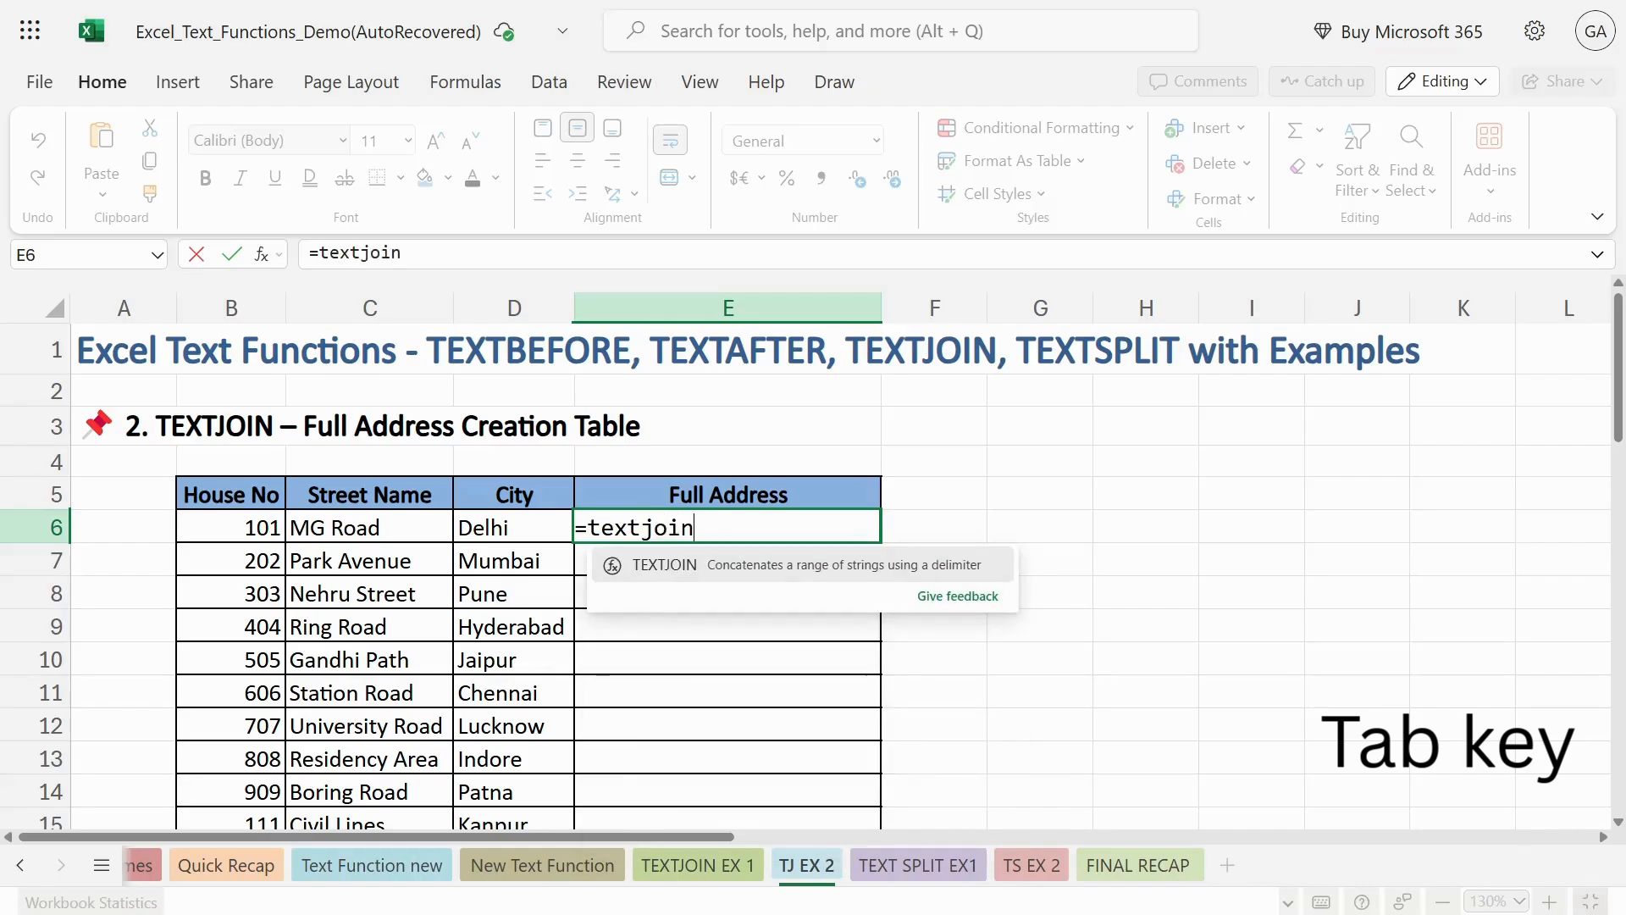
key(Tab)
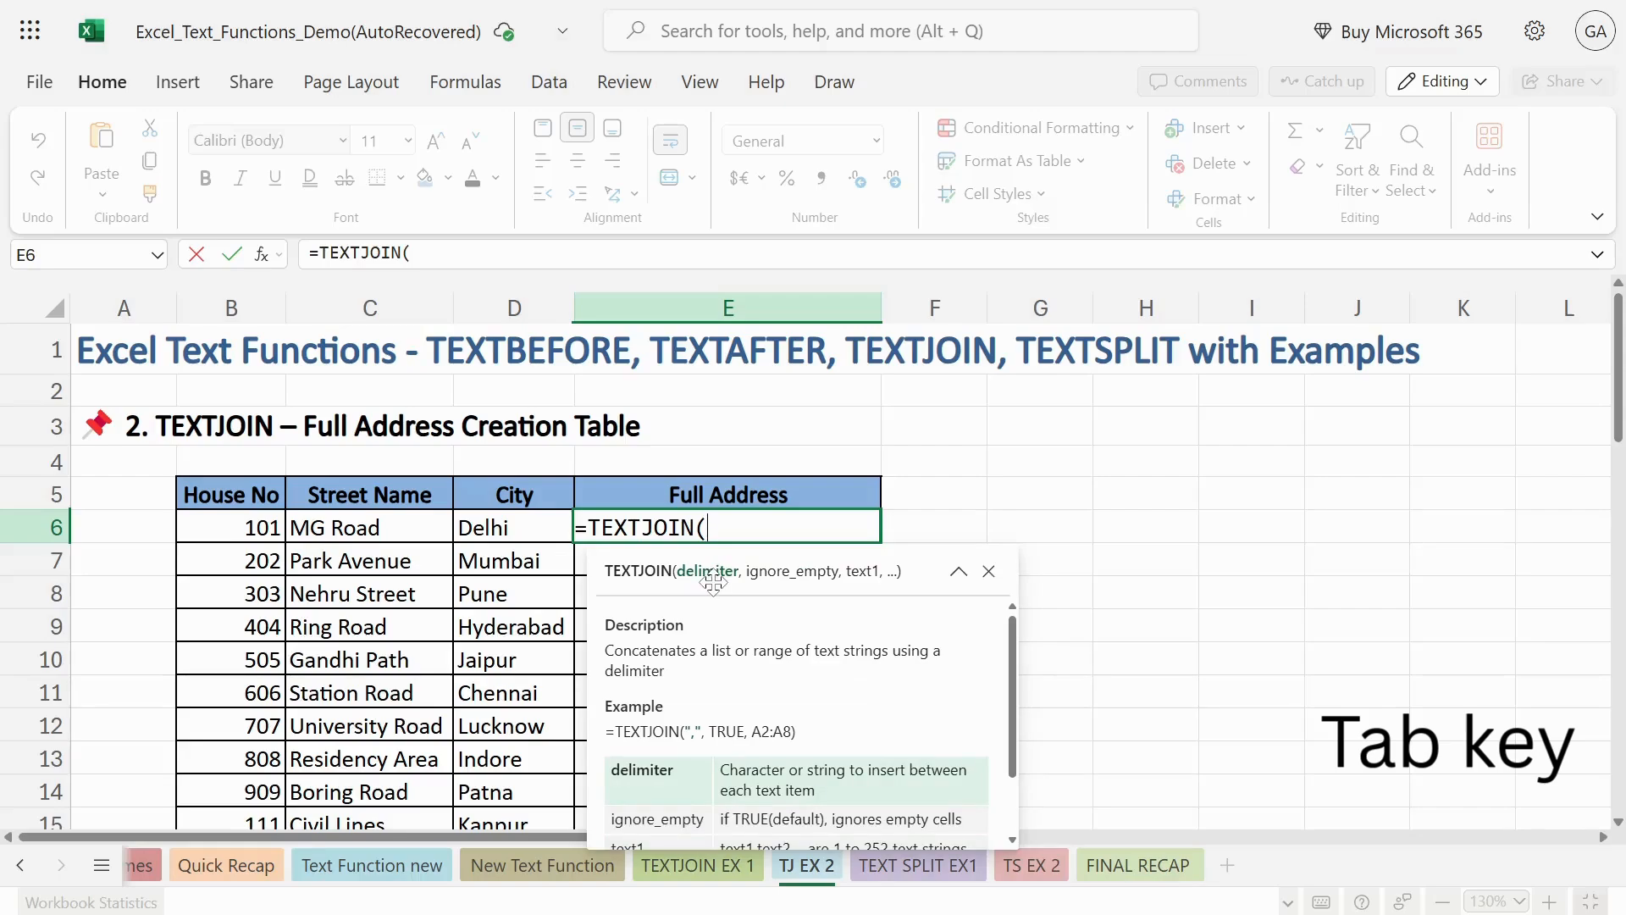
text(",",)
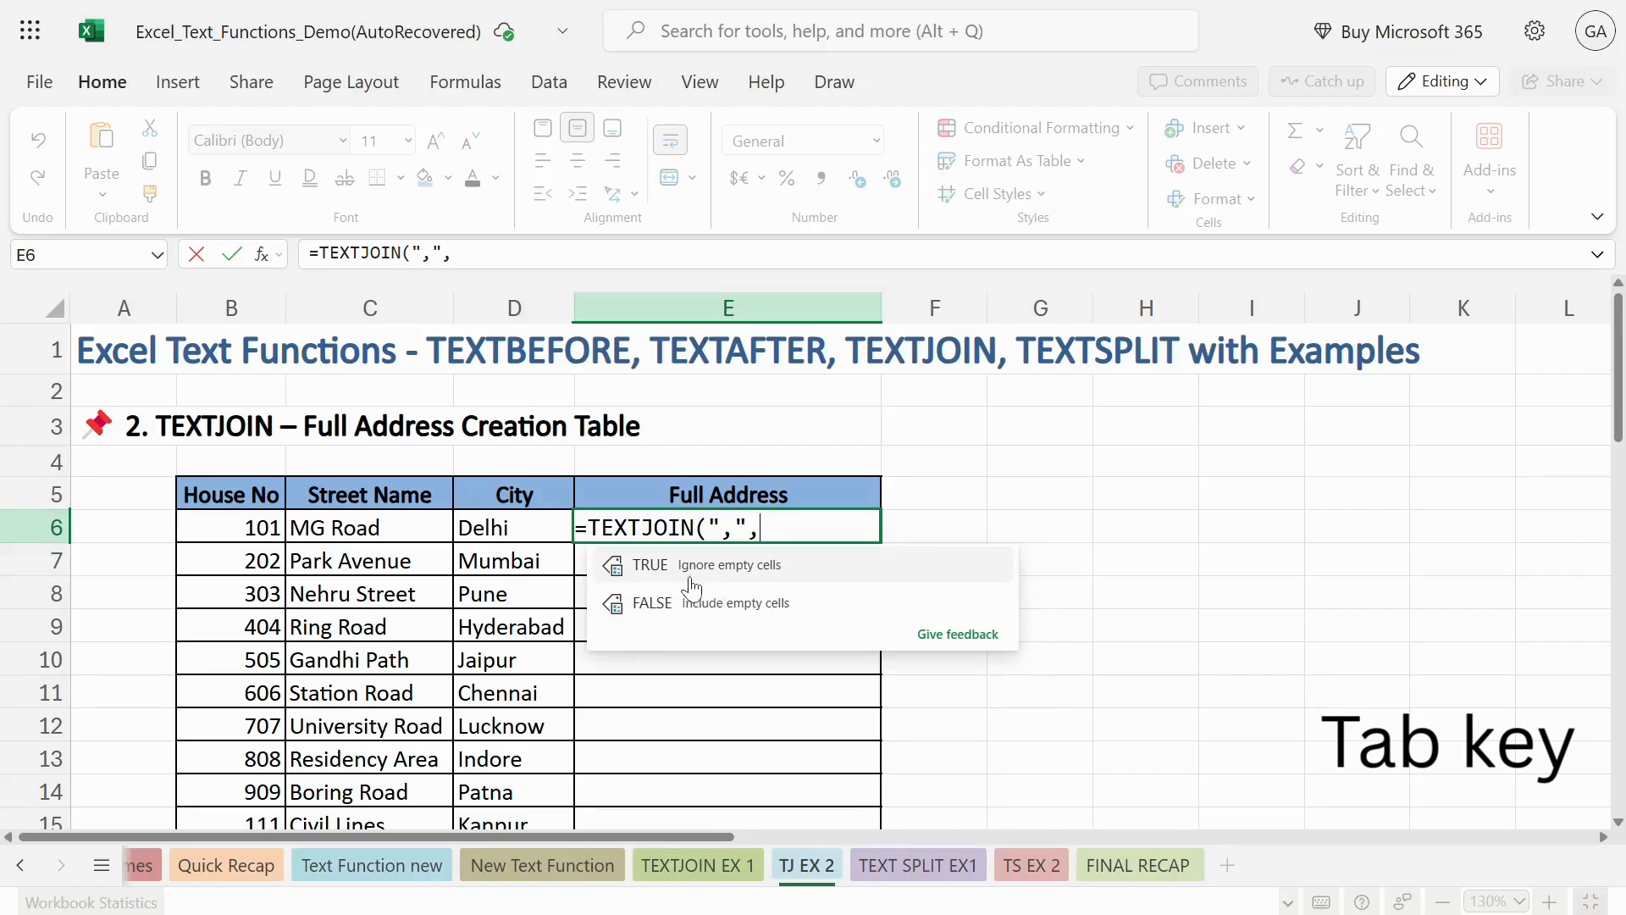
click(666, 622)
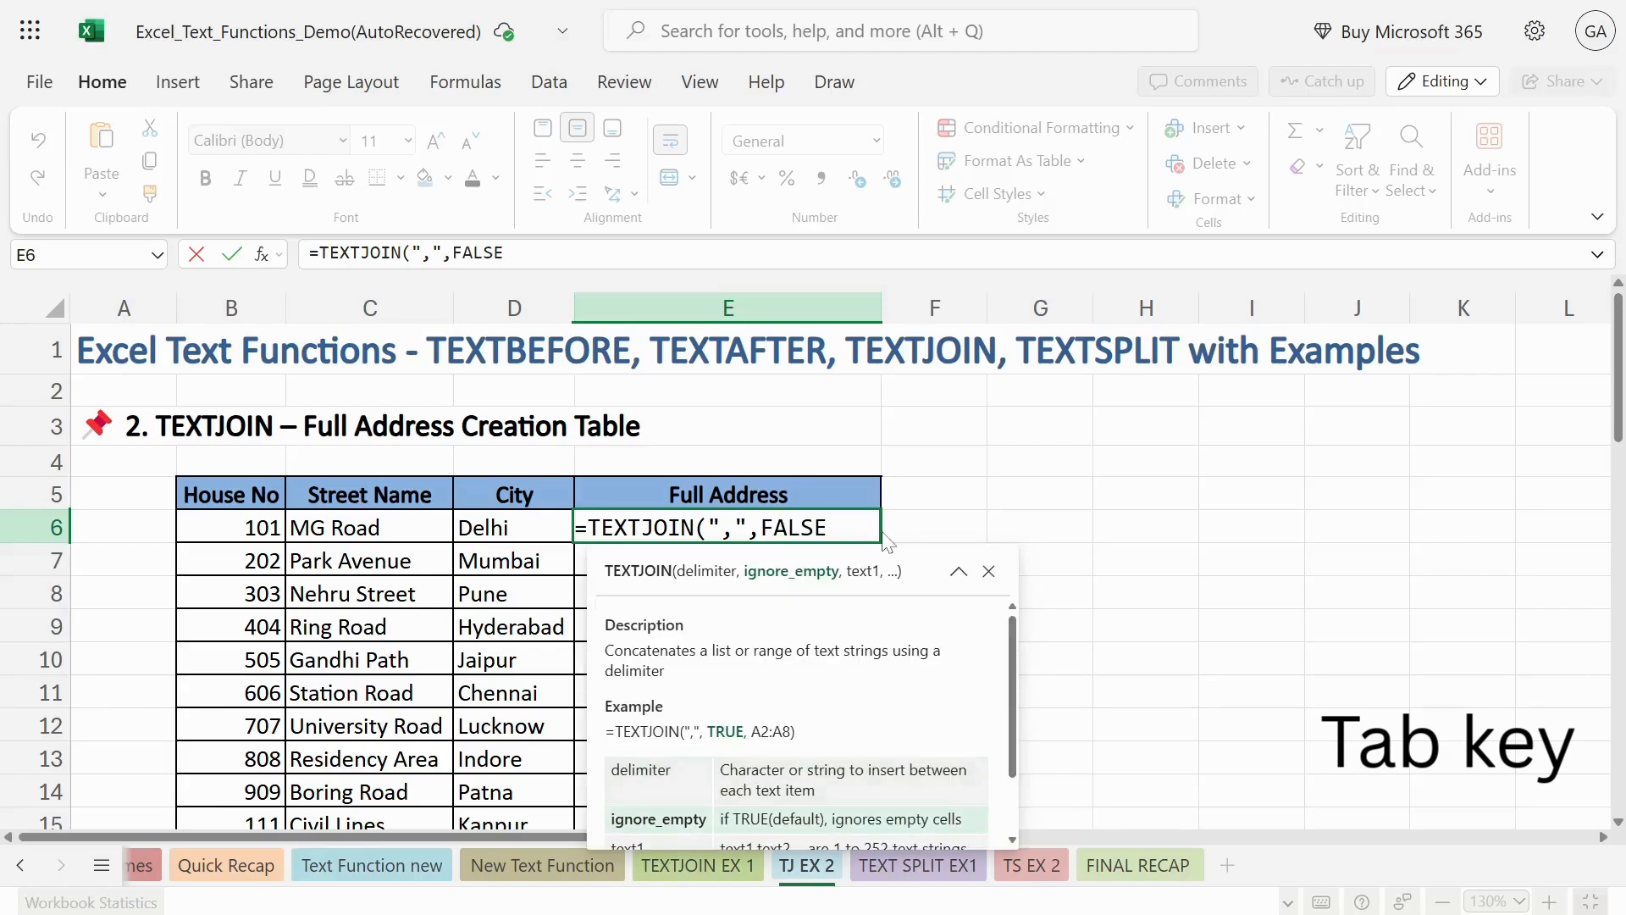
text(,)
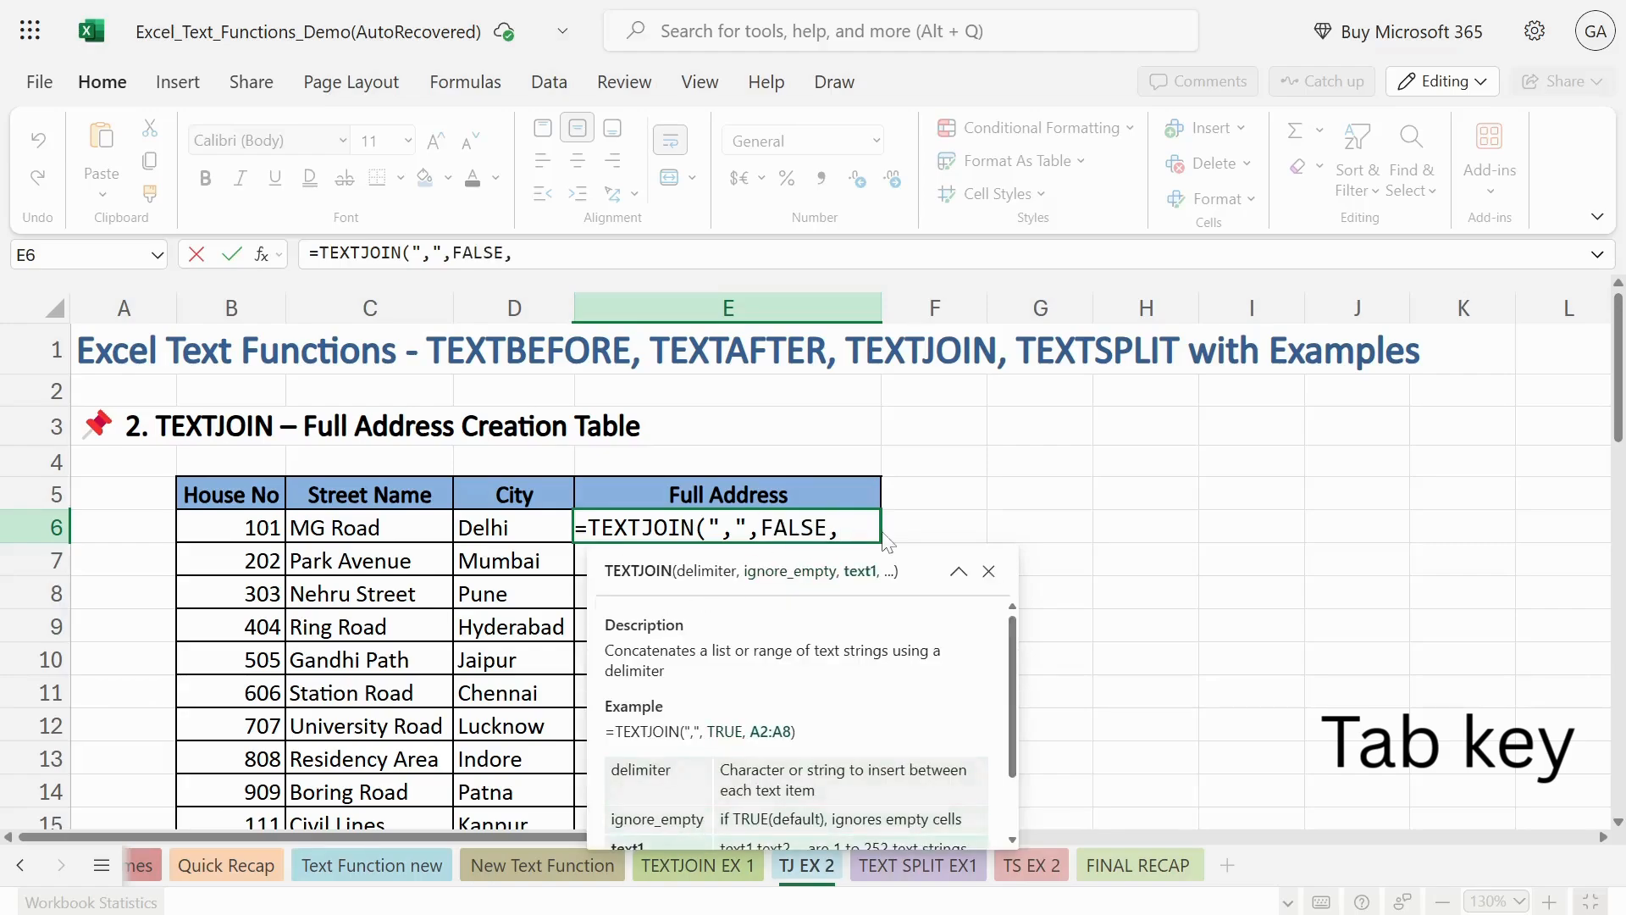
Step: Complete the E6 formula with B6, C6 and D6 as the texts to join
click(221, 532)
text(,)
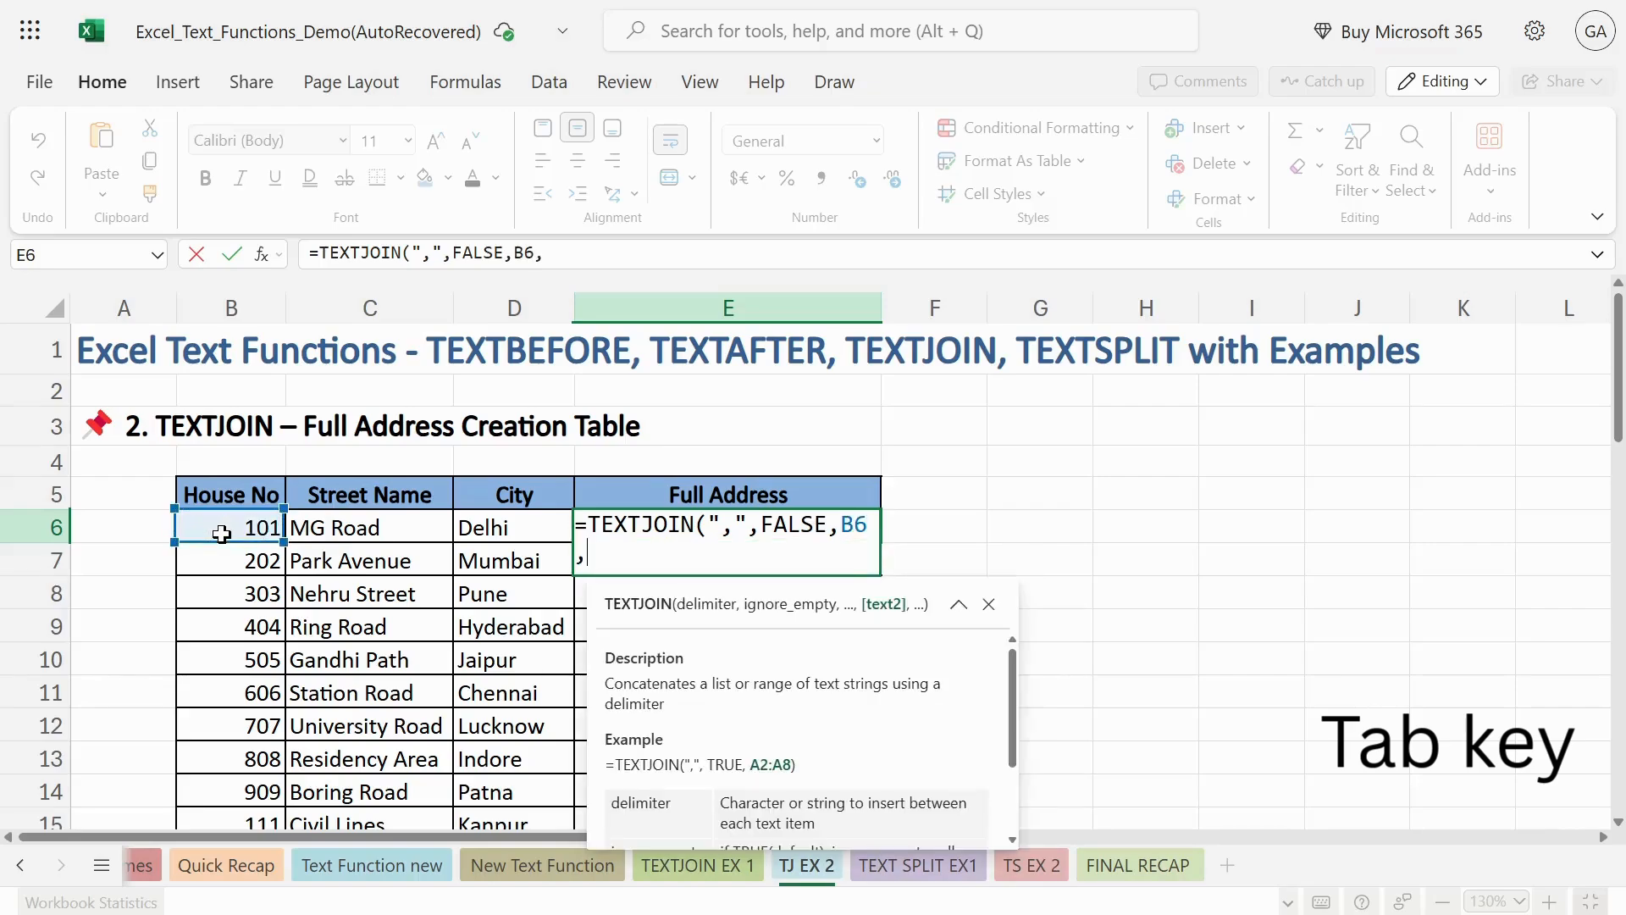
click(354, 527)
text(,)
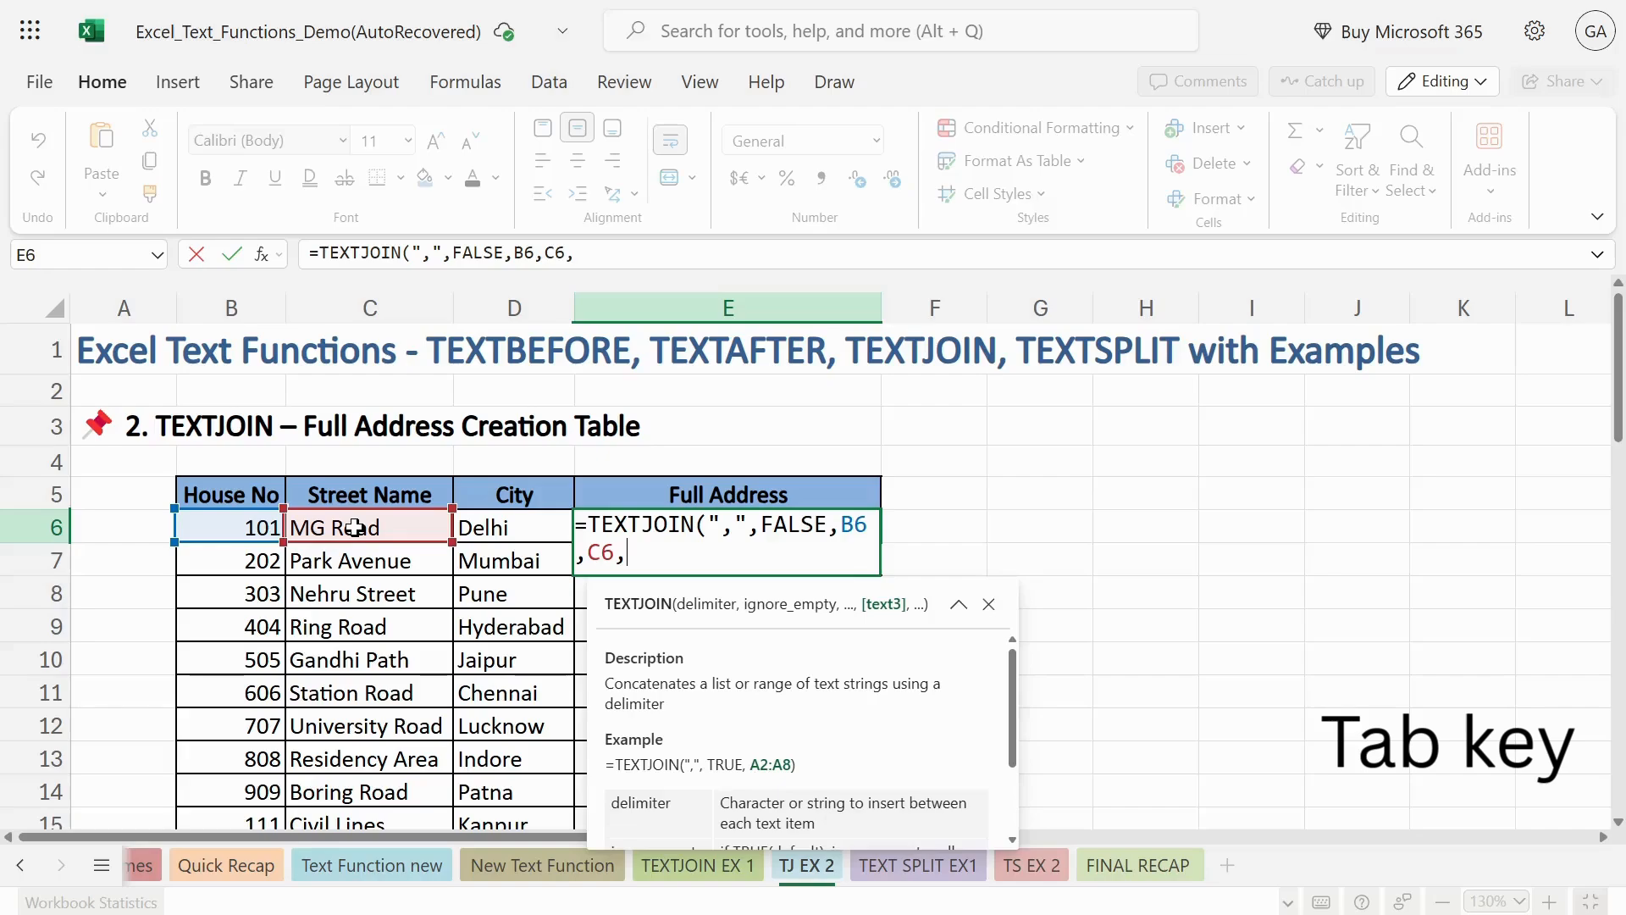
click(513, 527)
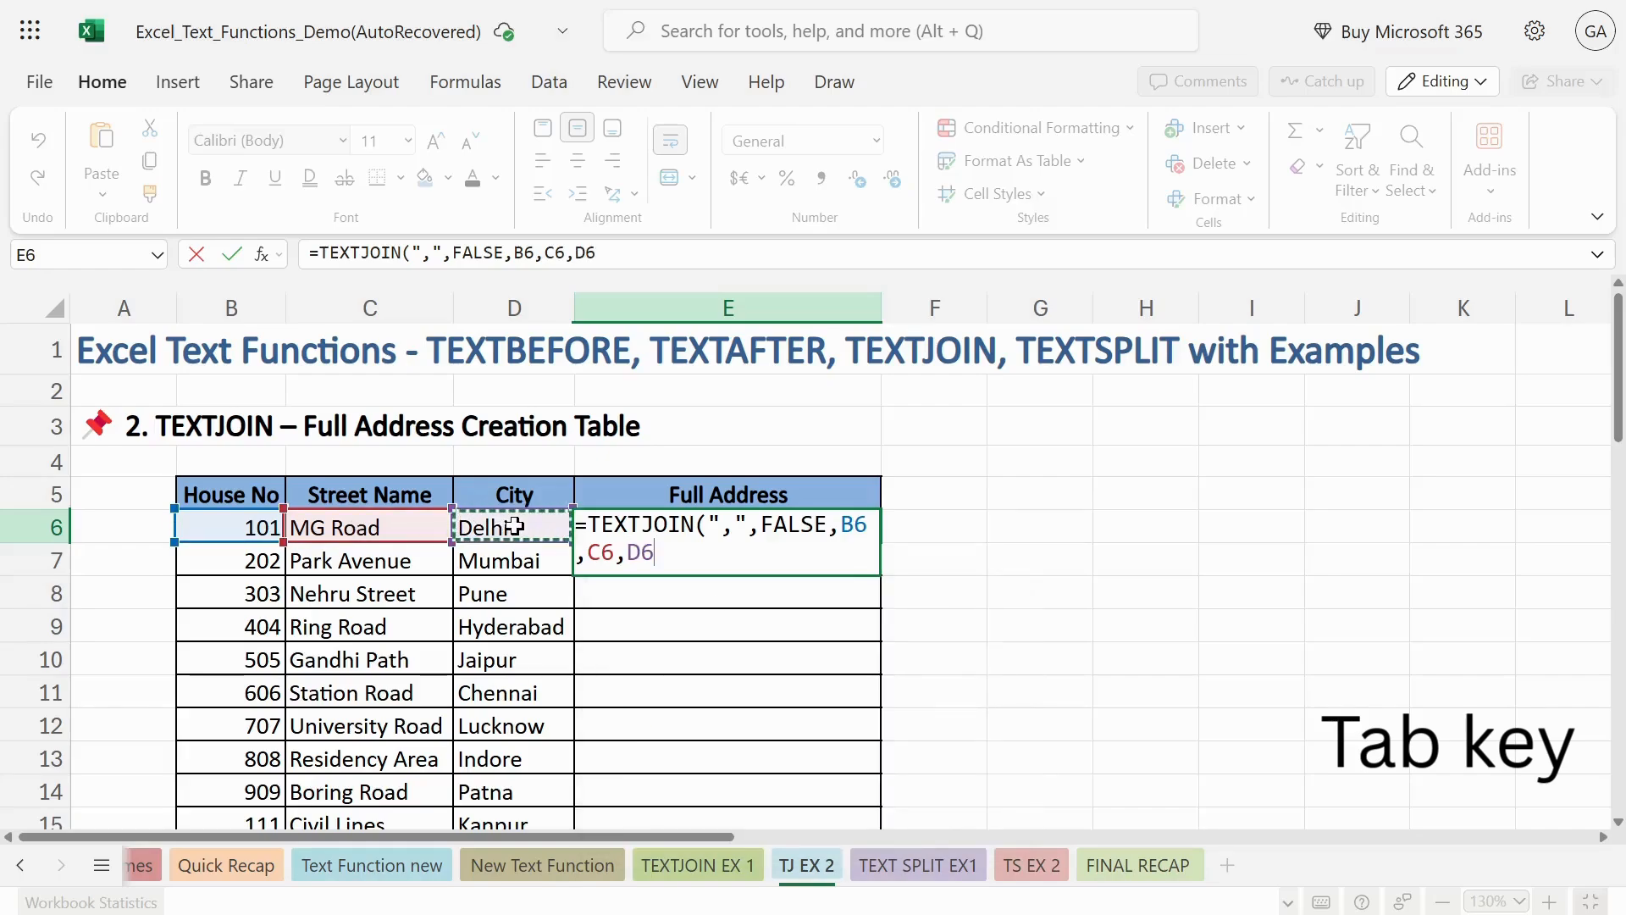
text())
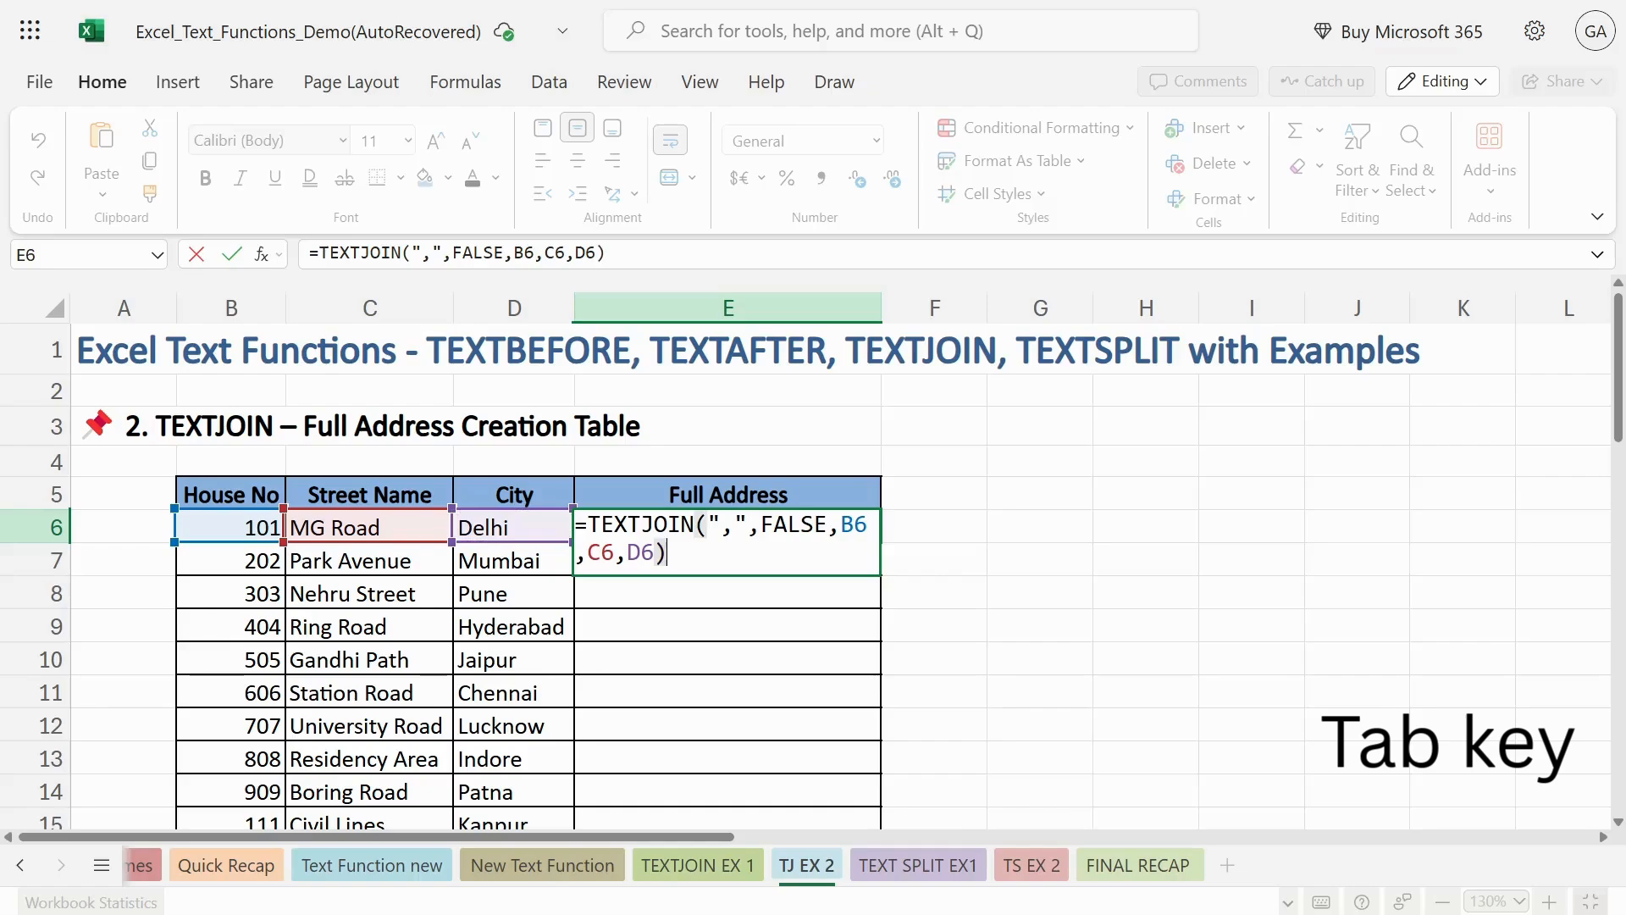
key(Return)
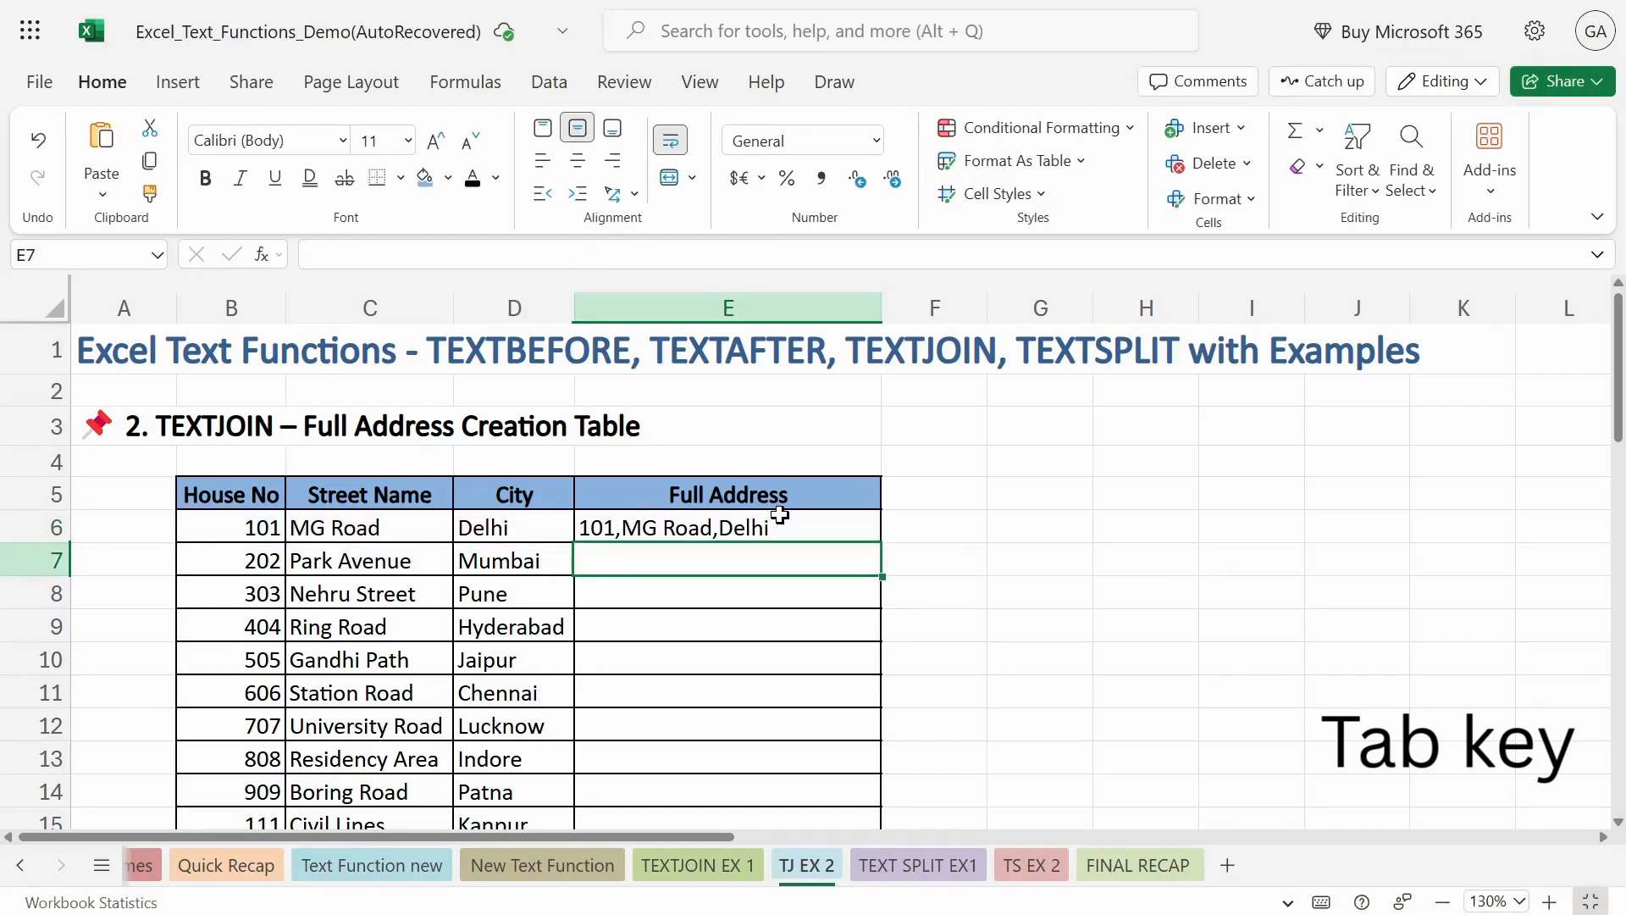
Step: Fill the E6 formula down the Full Address column to E20 and return to the start of the sheet
click(779, 514)
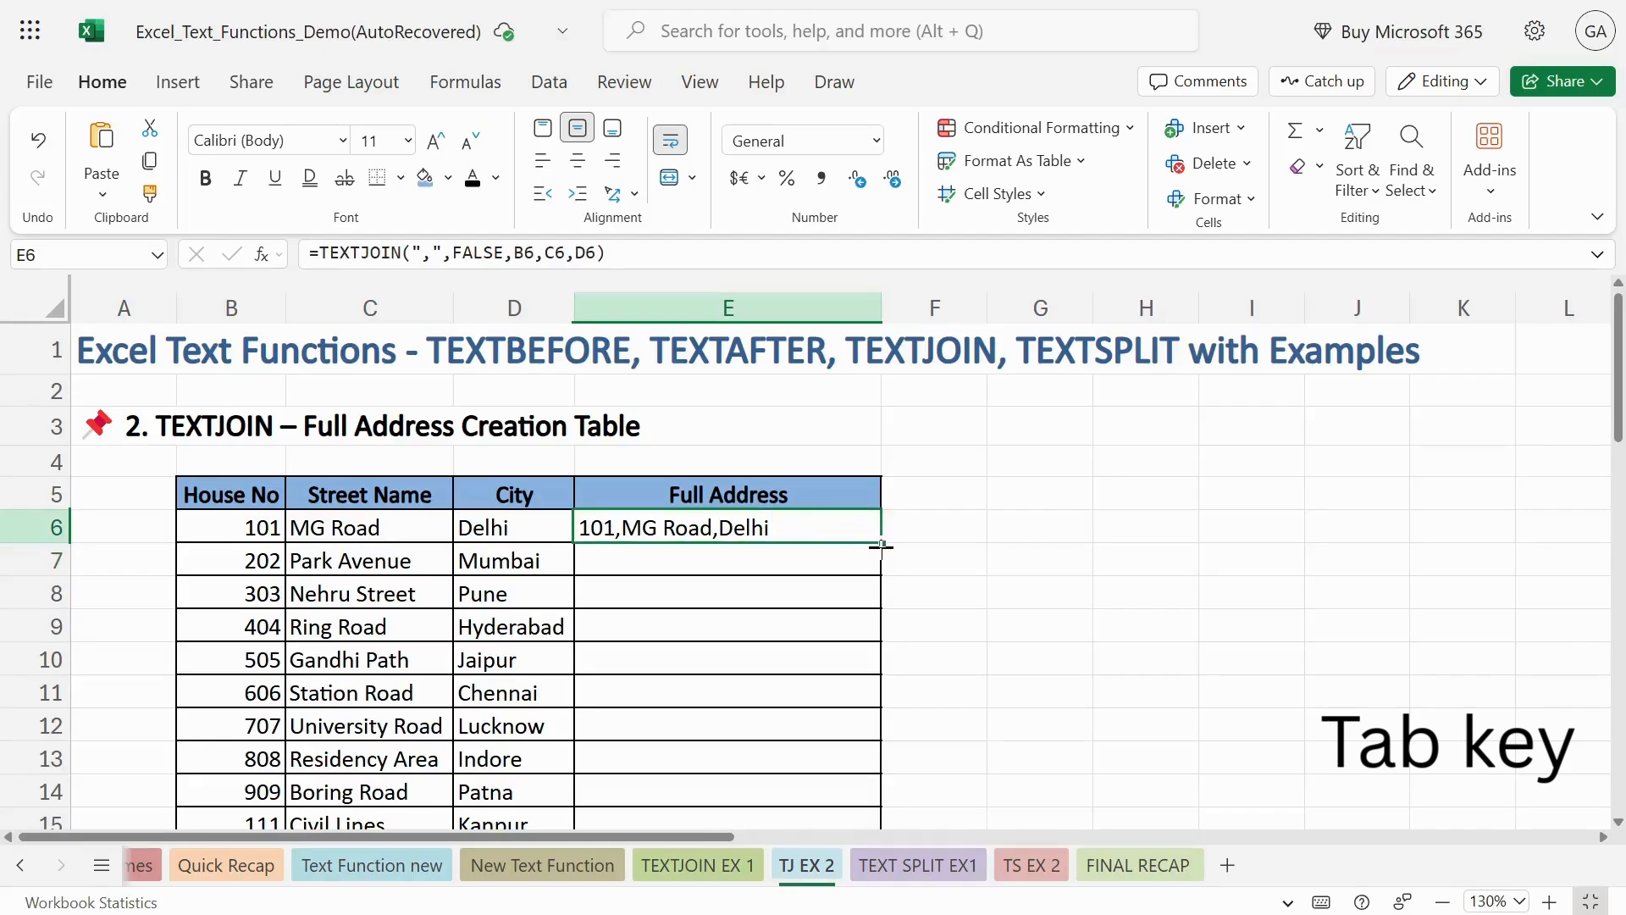
mouse_move(881, 546)
mouse_down()
mouse_move(879, 813)
mouse_move(881, 631)
mouse_move(861, 536)
mouse_up()
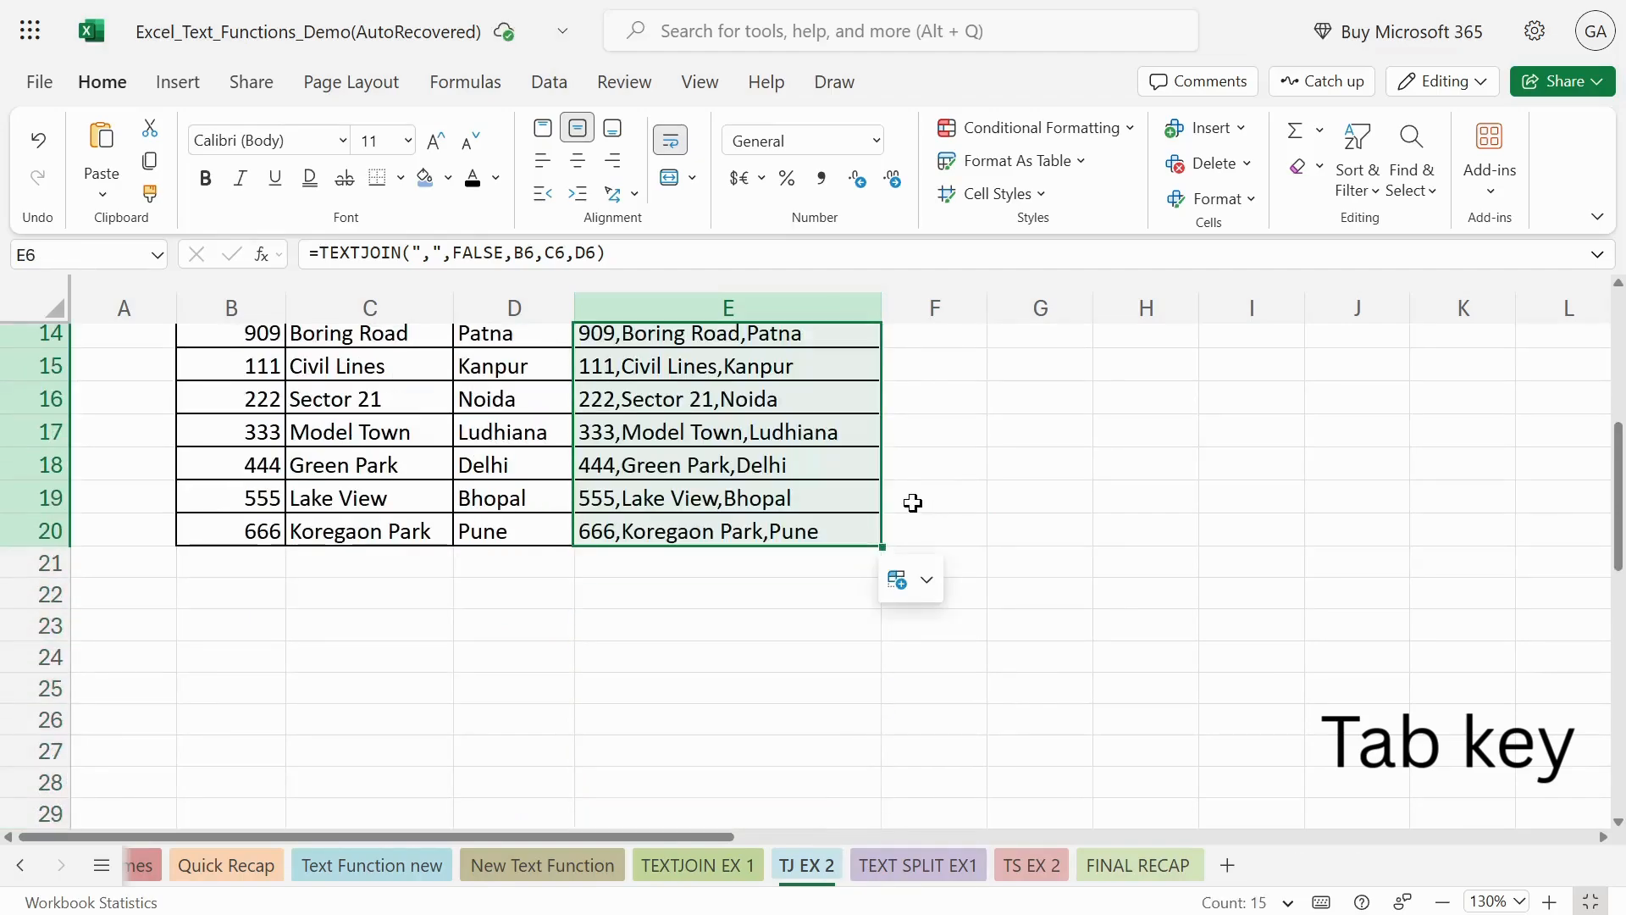
key(ctrl+Up)
key(ctrl+Up)
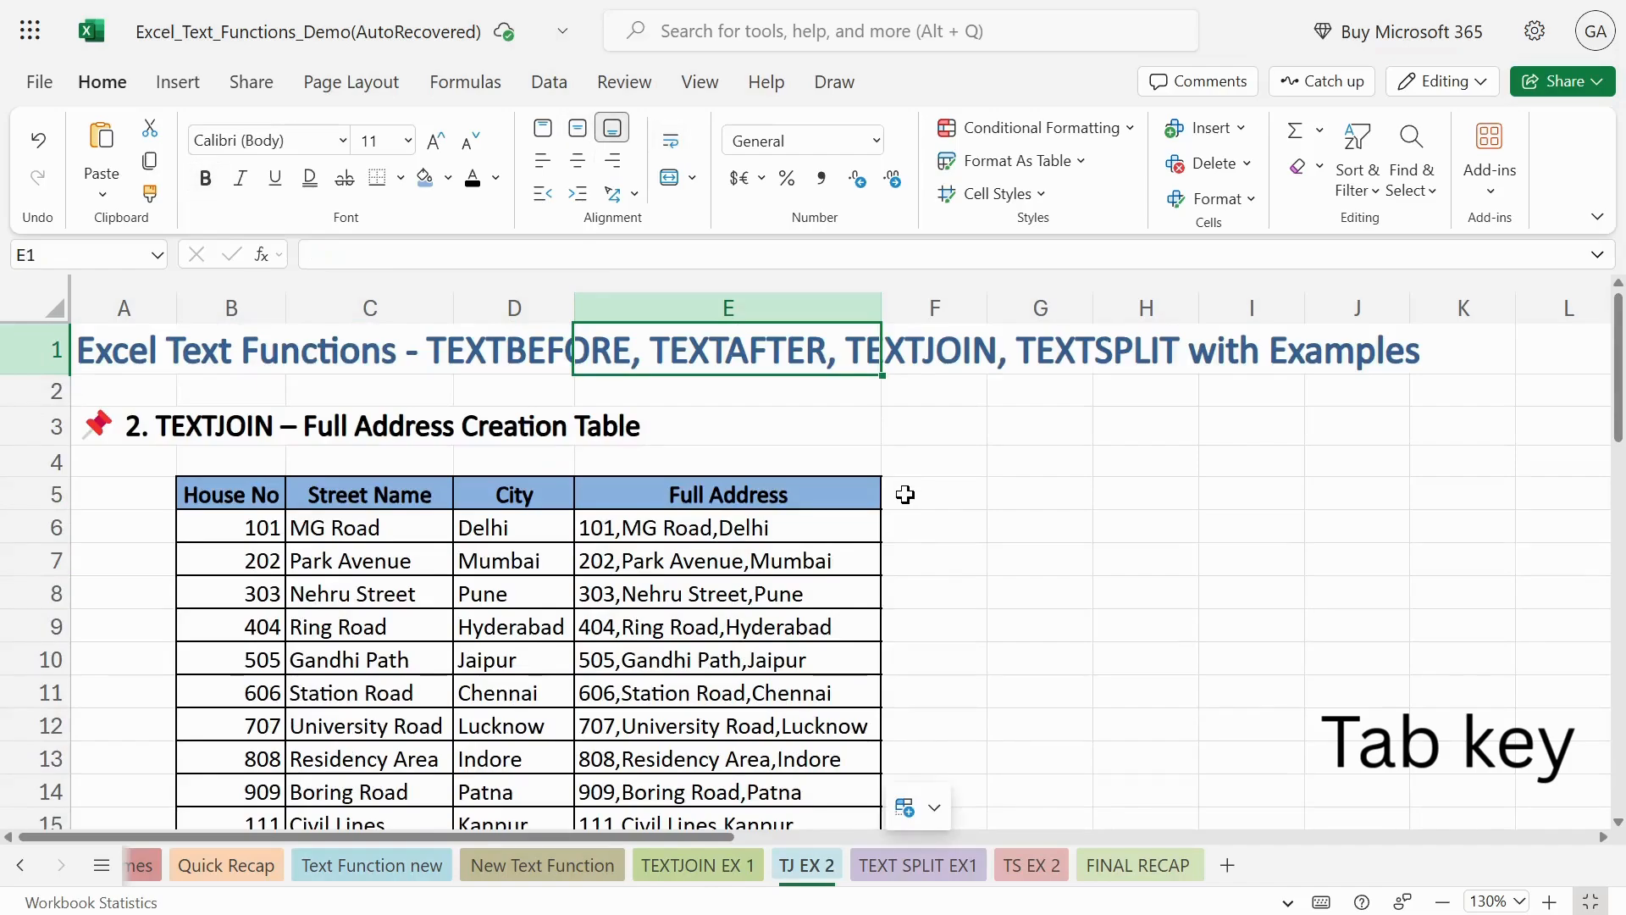
Step: Clear the house number in B10 and the street name in C10
click(259, 657)
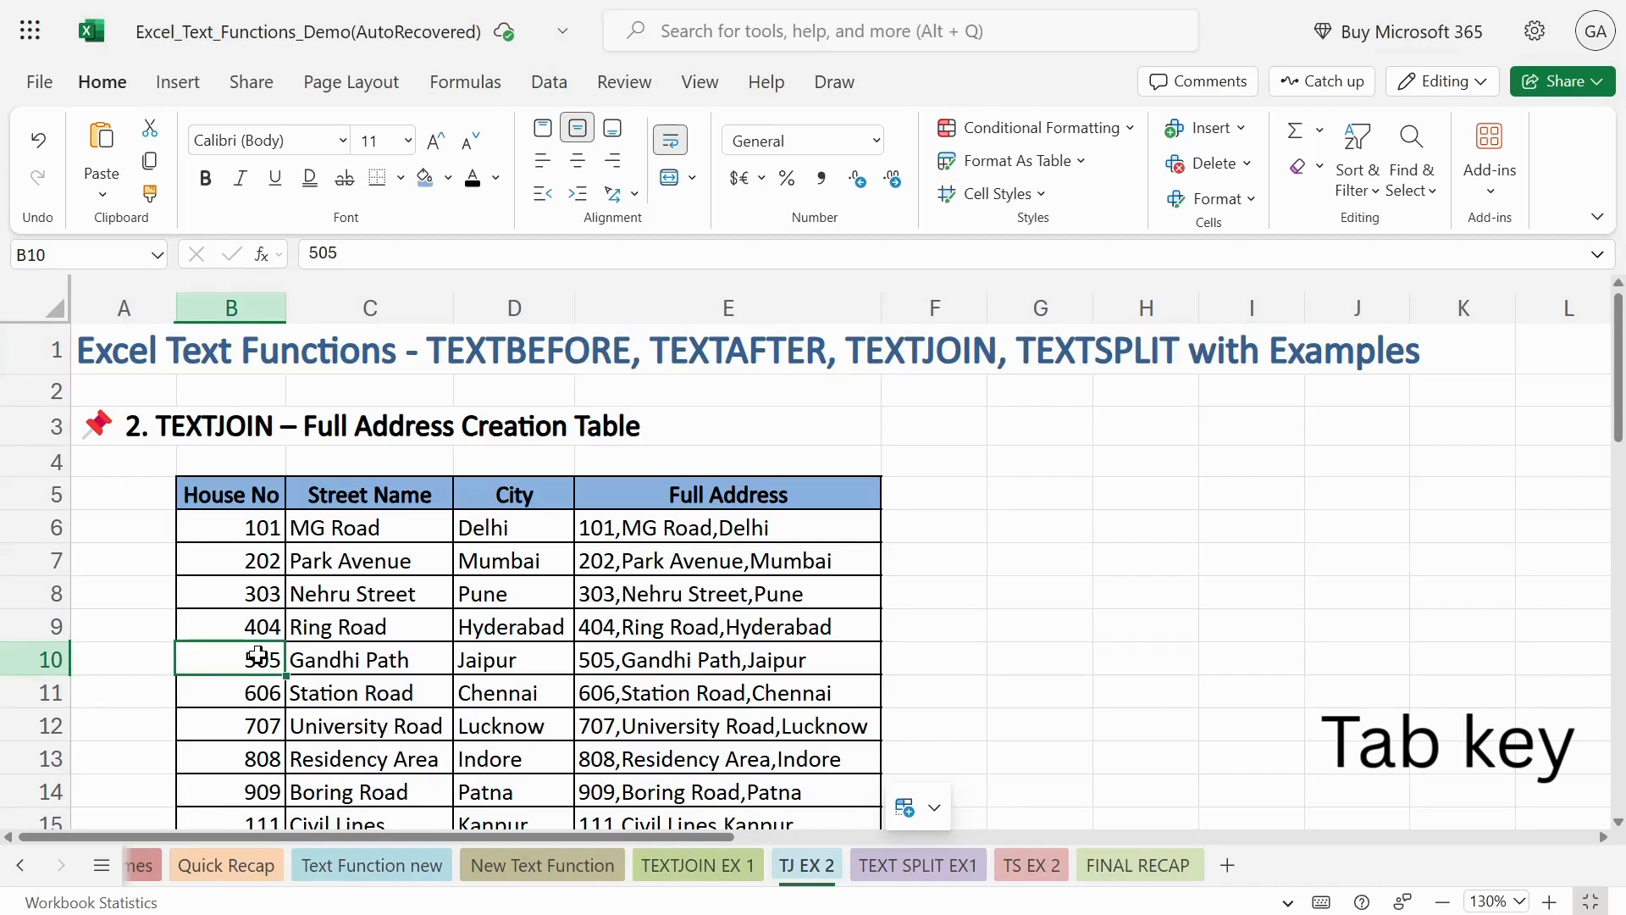
key(BackSpace)
key(Return)
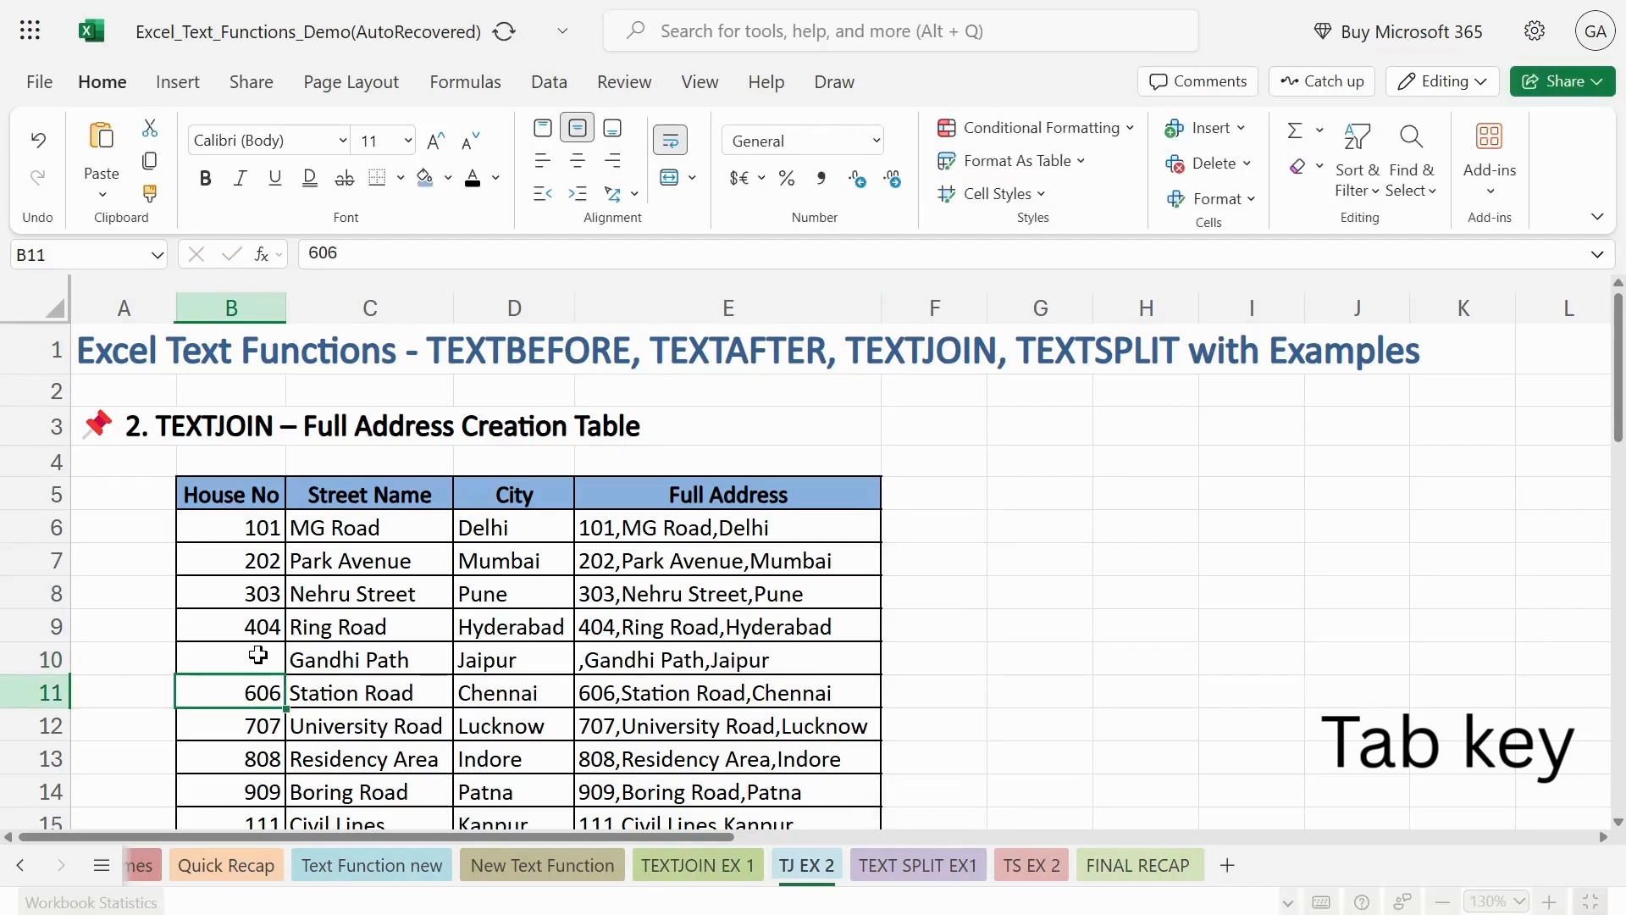
click(387, 663)
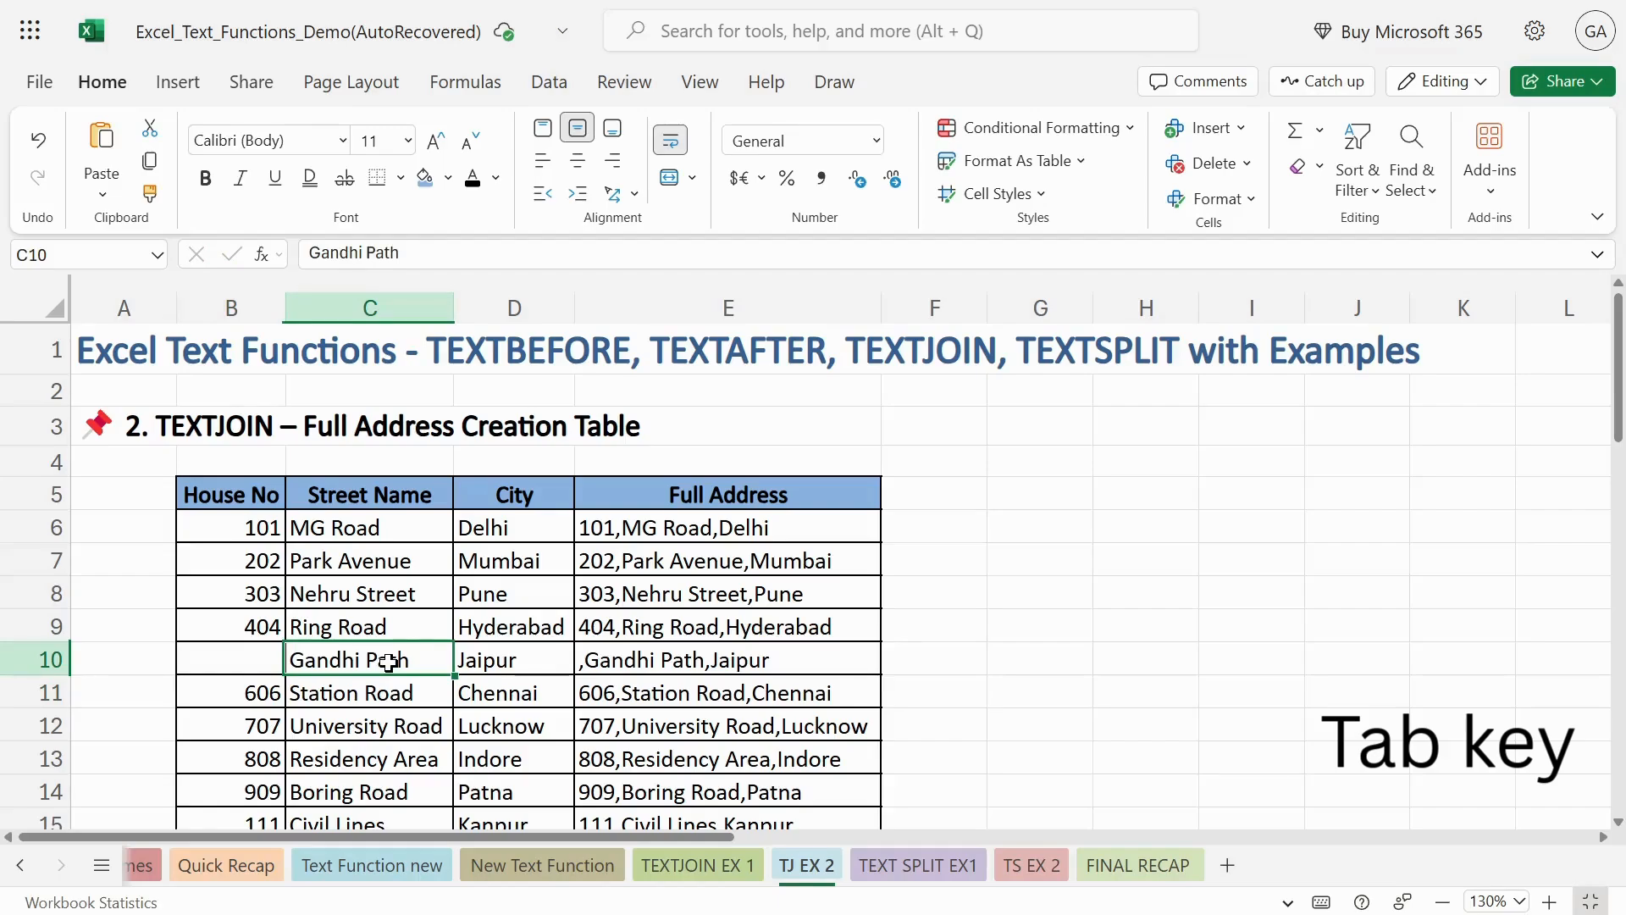
key(Delete)
click(554, 646)
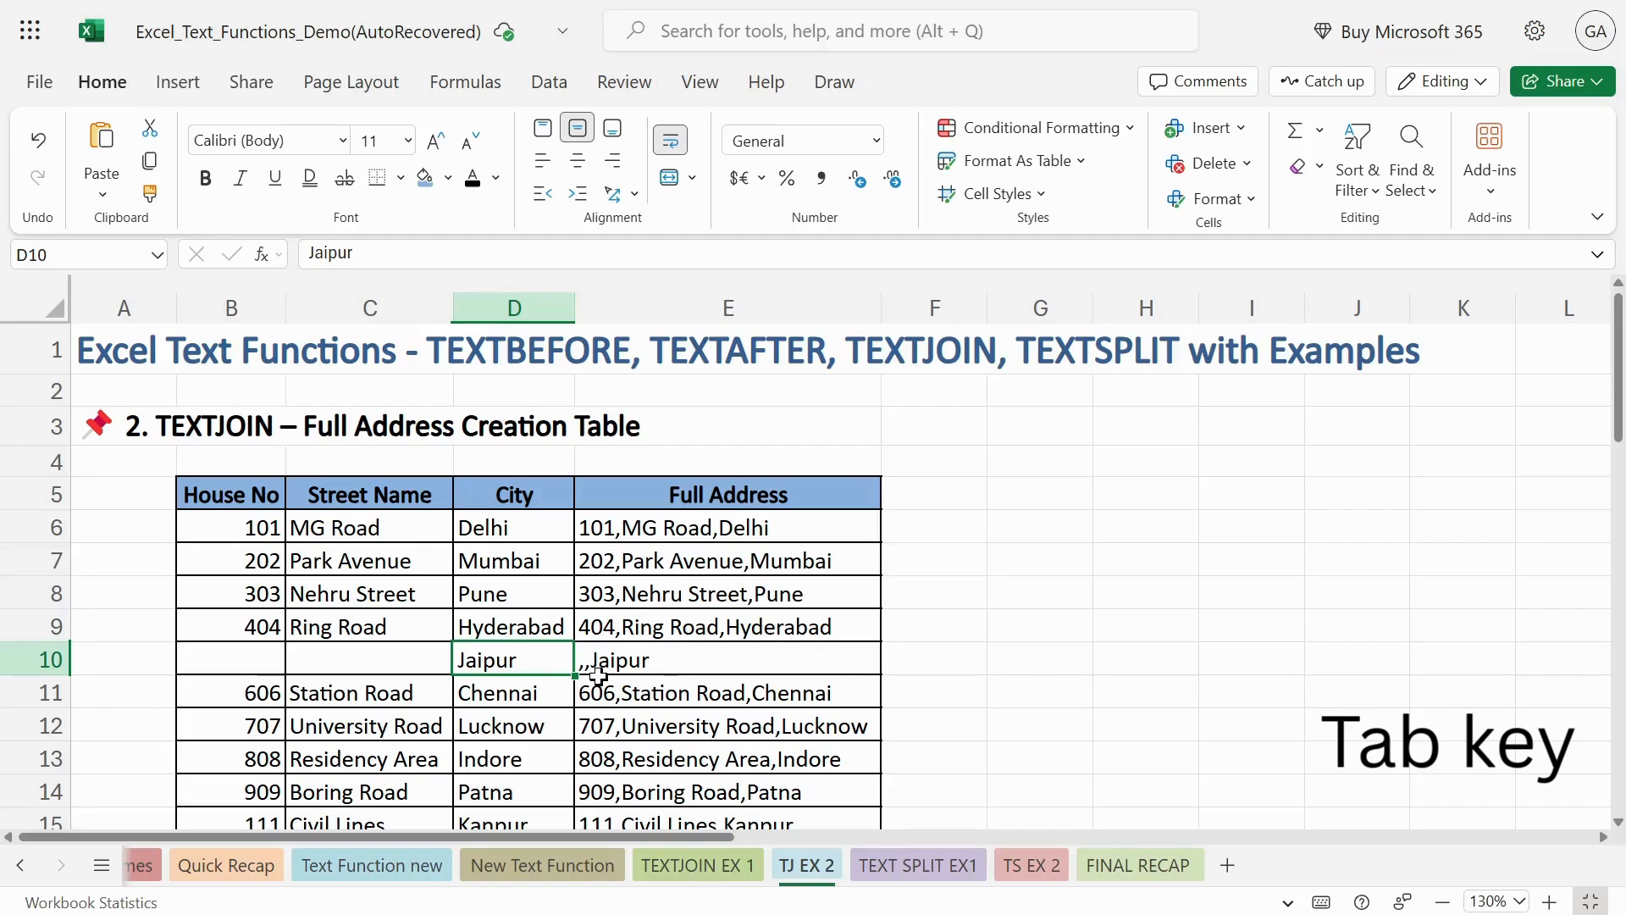
Step: Change the ignore_empty argument of the TEXTJOIN formula in E6 to TRUE
click(647, 535)
double_click(647, 535)
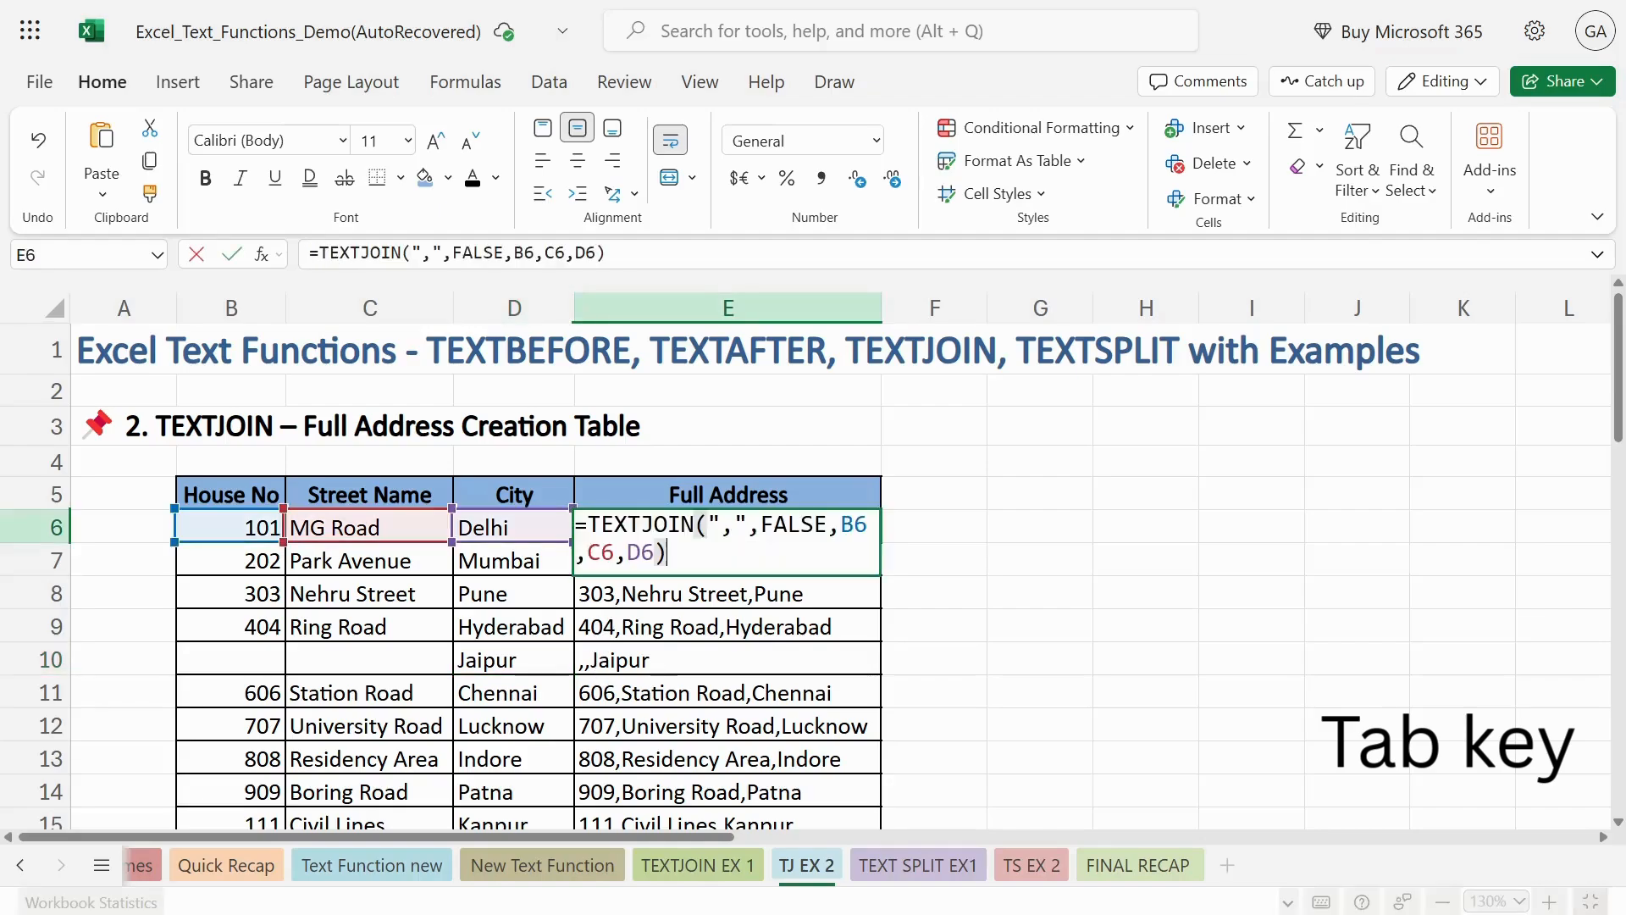
click(827, 525)
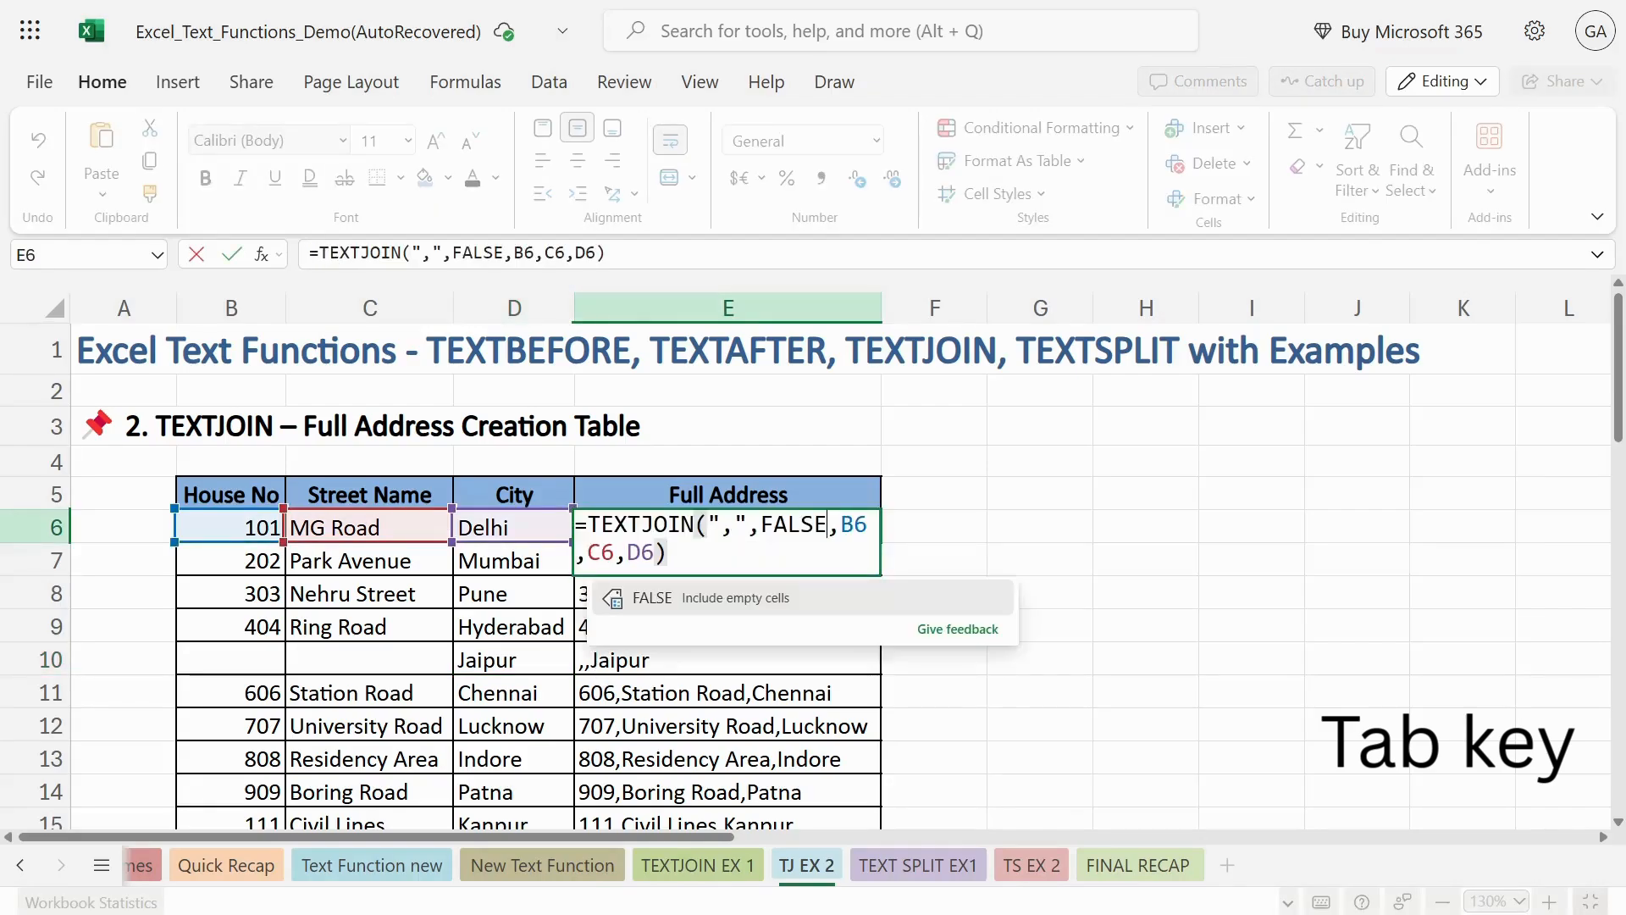
key(BackSpace)
key(BackSpace)
key(BackSpace)
key(BackSpace)
key(BackSpace)
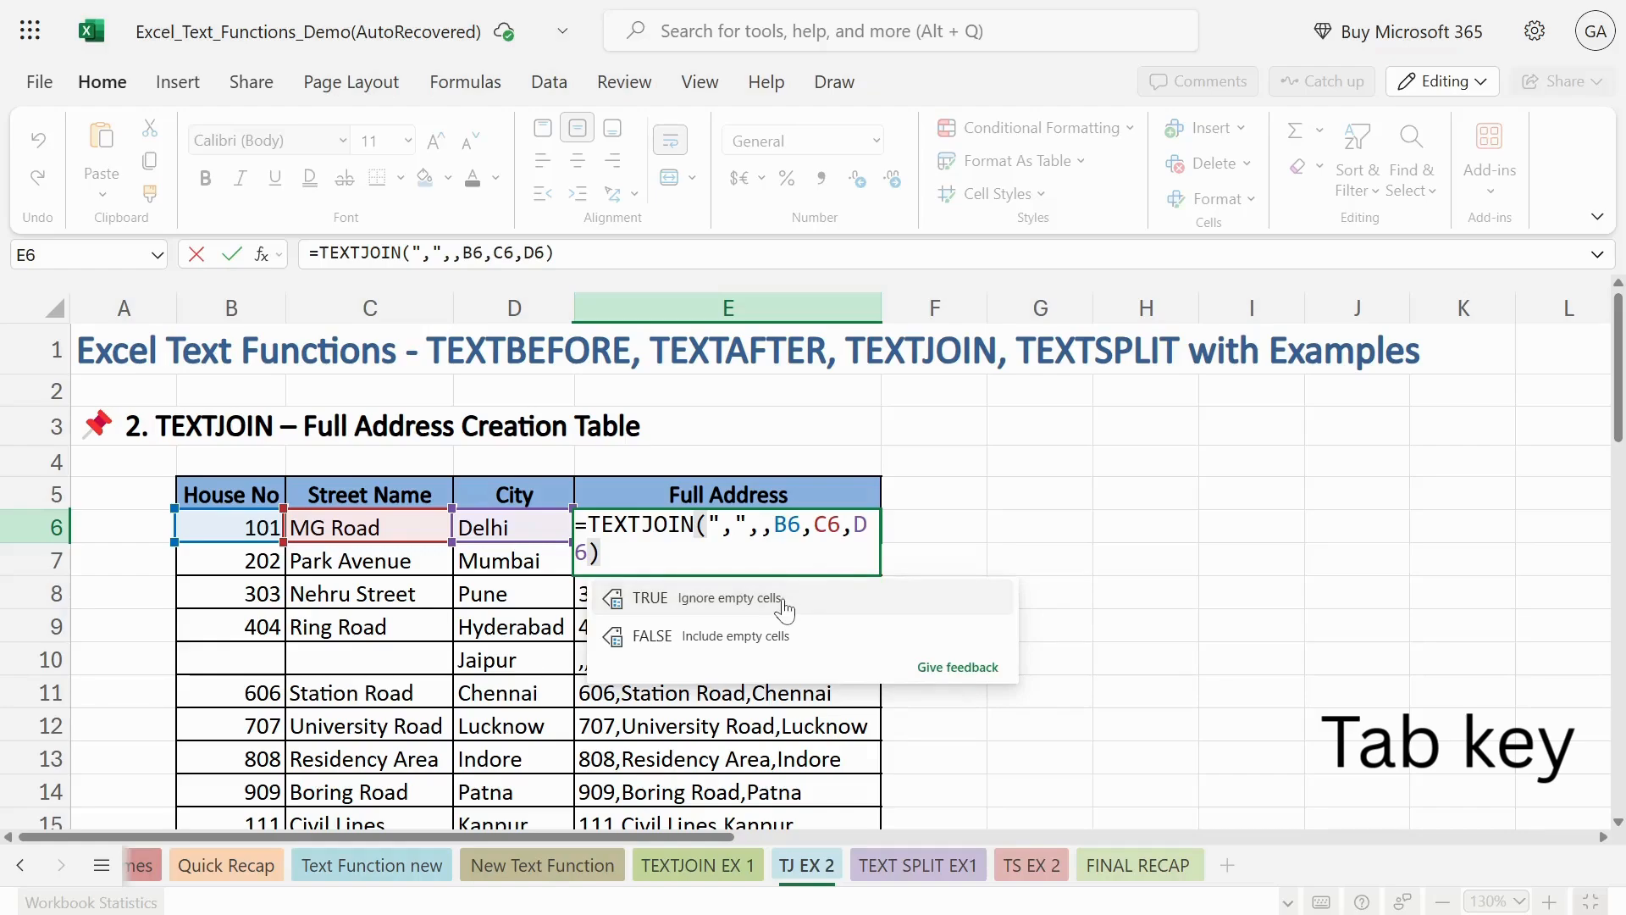
key(Tab)
key(Return)
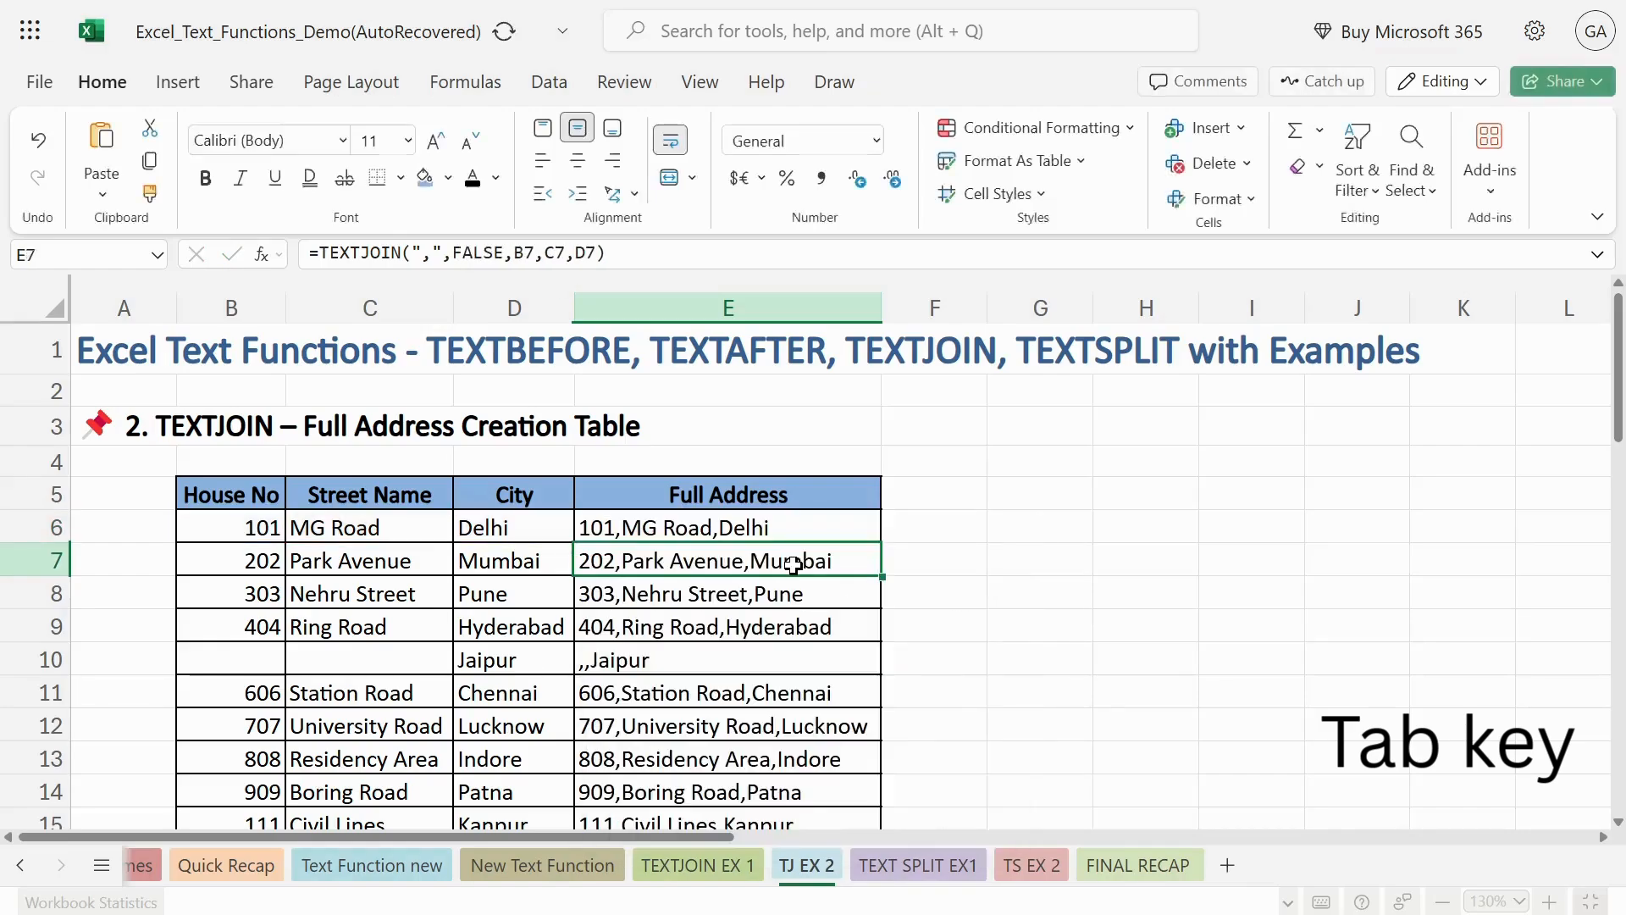
Step: Fill the E6 formula with the TRUE argument down to E20 and check the joined address in E10
click(804, 529)
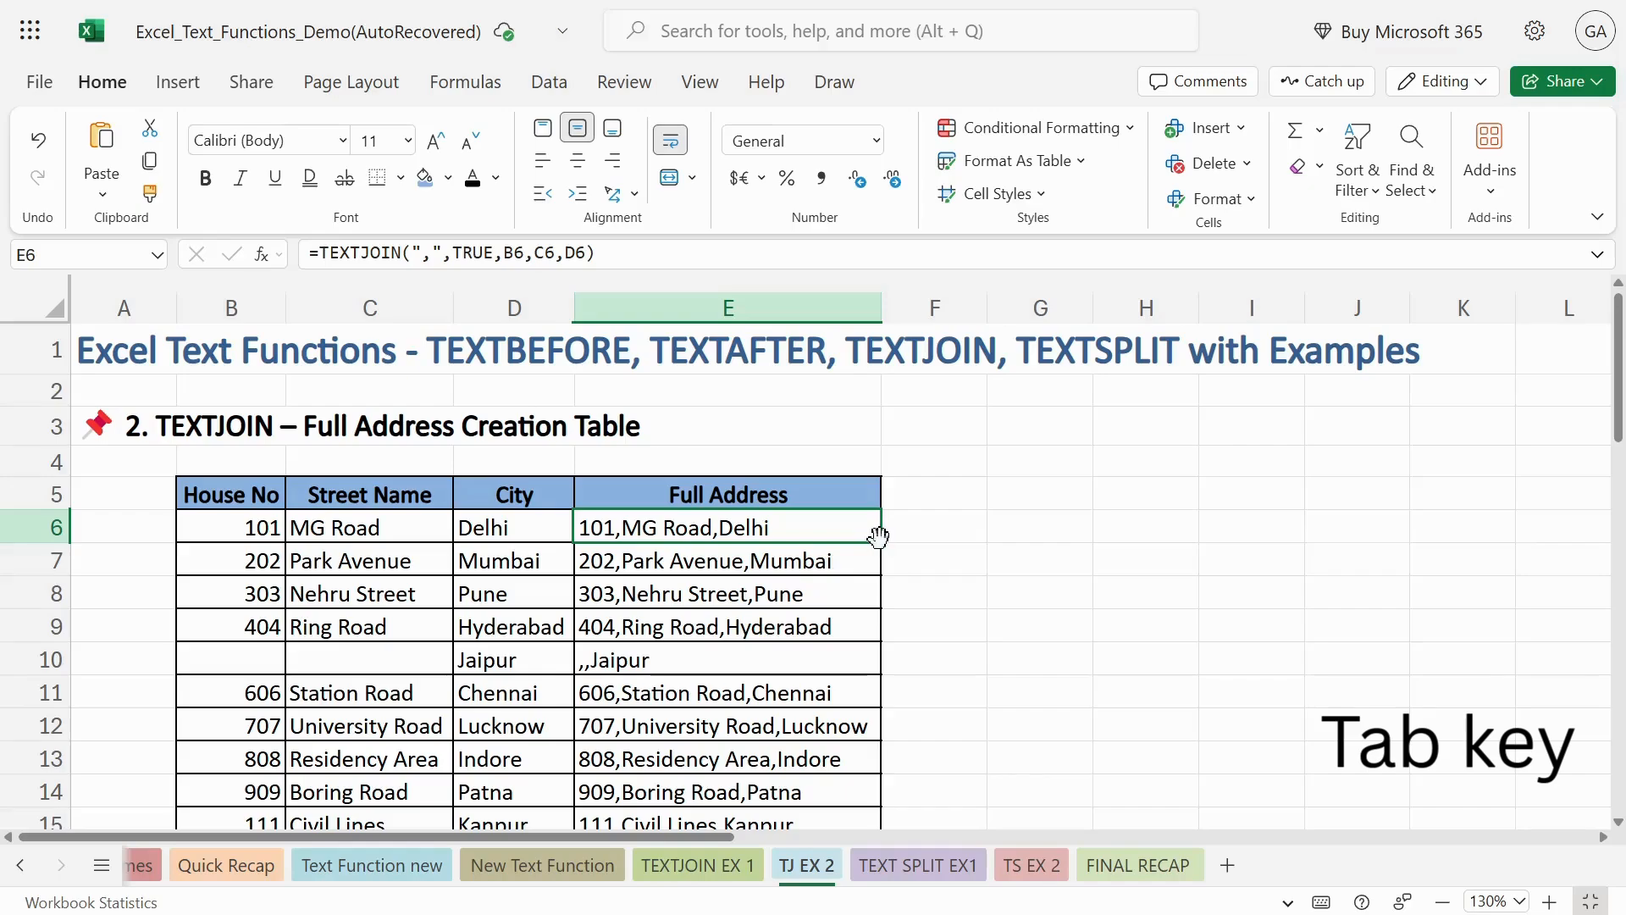
drag(878, 546, 836, 537)
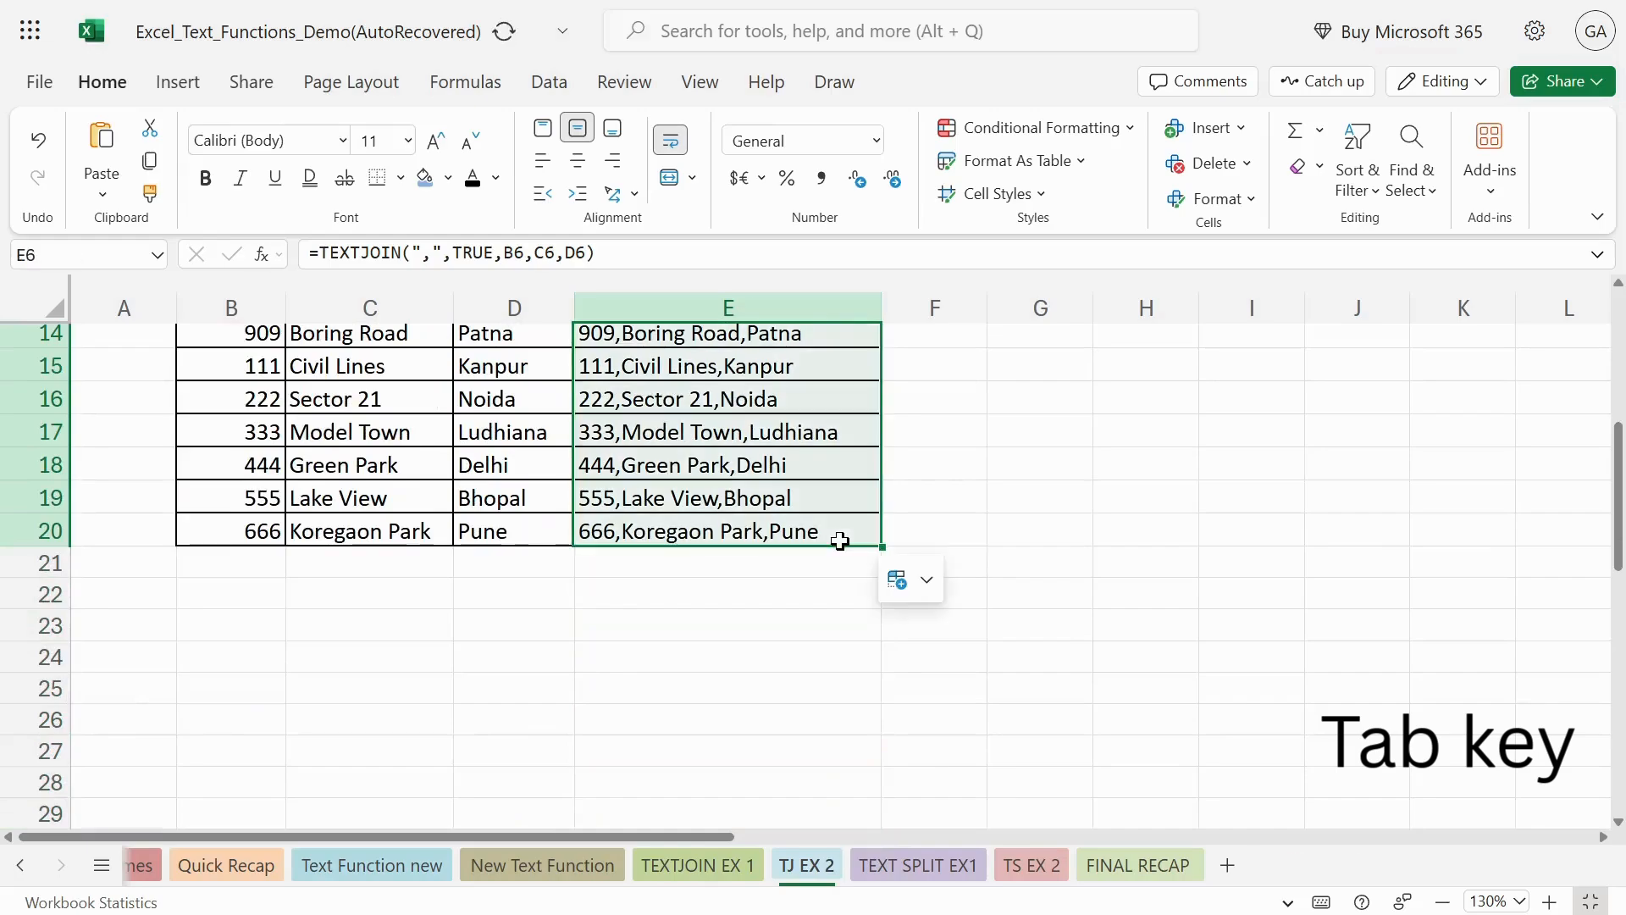
click(1623, 370)
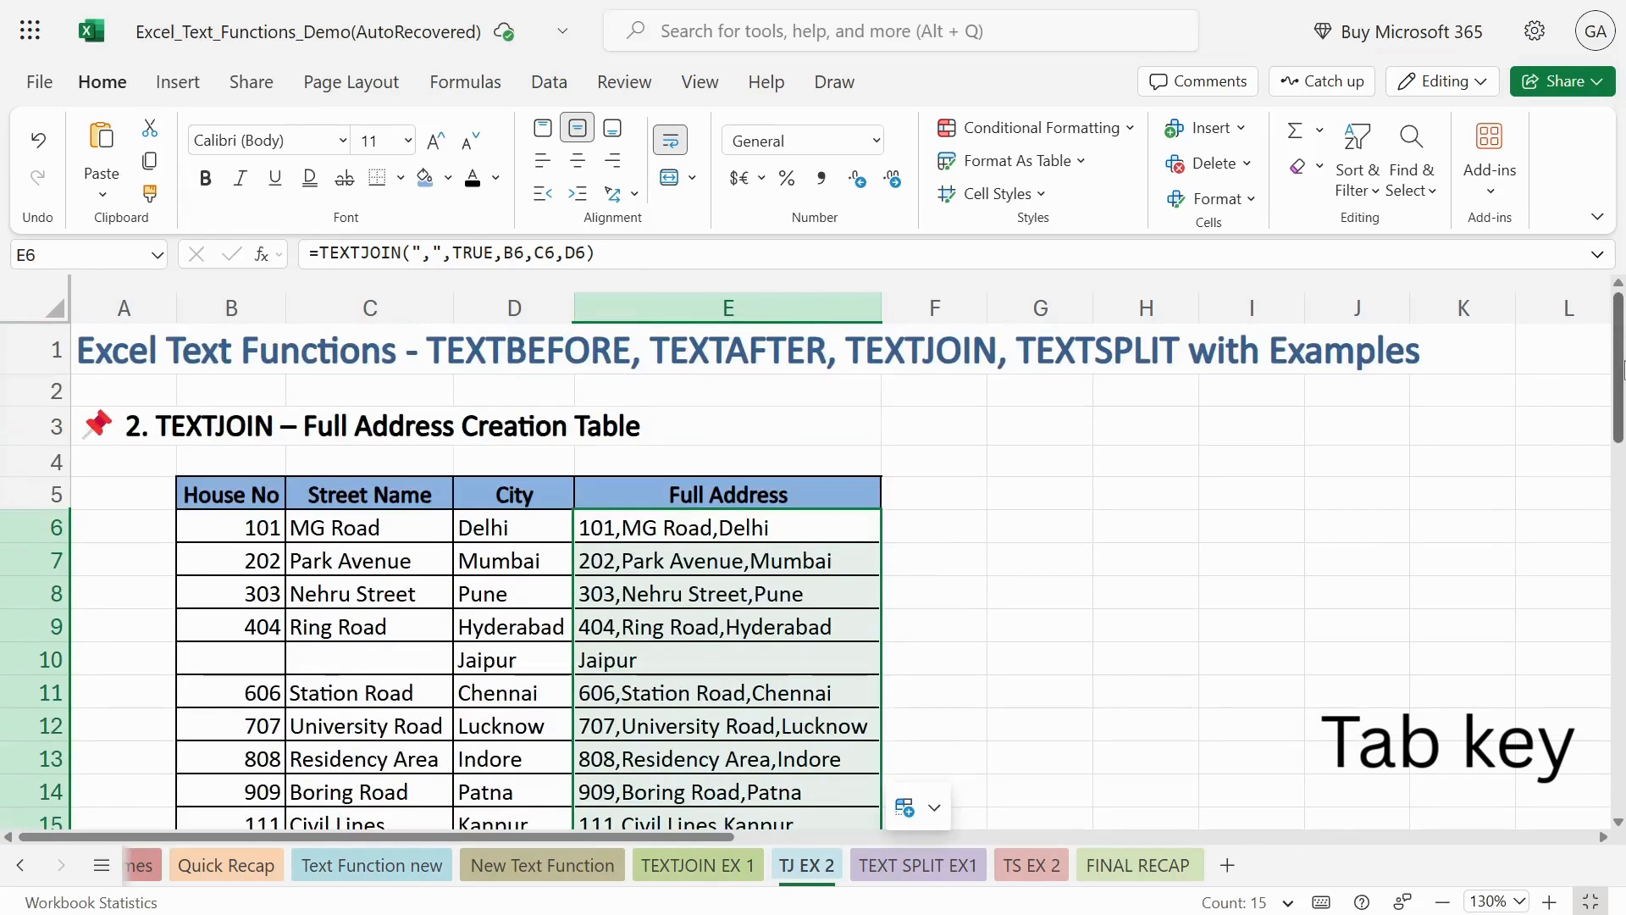
click(625, 659)
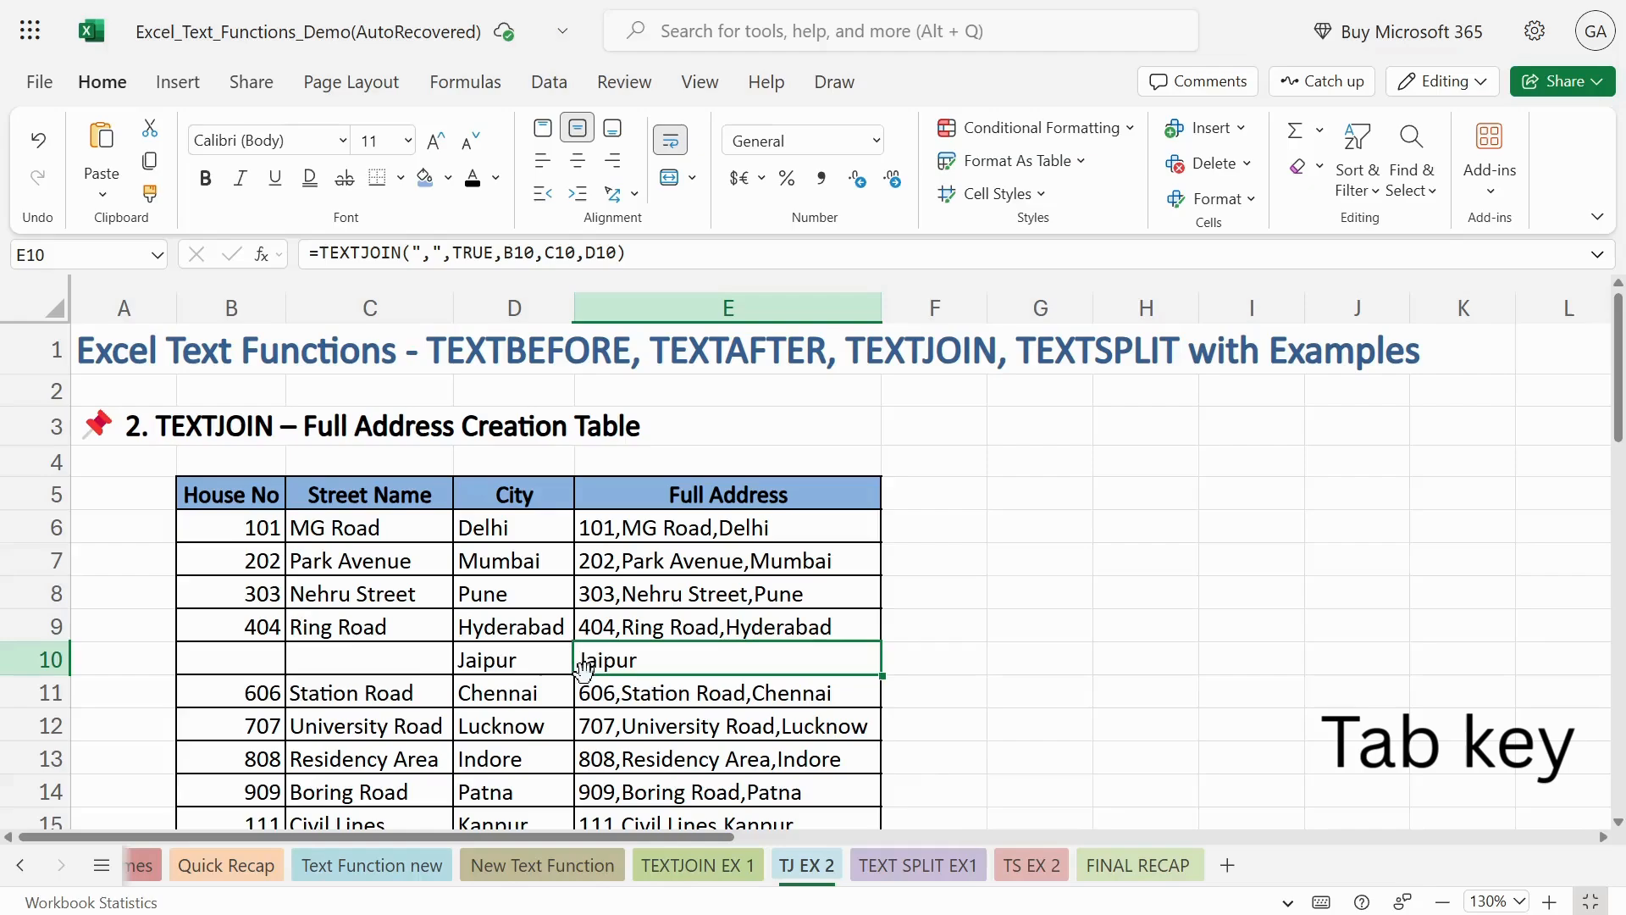
Step: Enter a house number in B10 and a placeholder street name in C10
click(236, 662)
text(505)
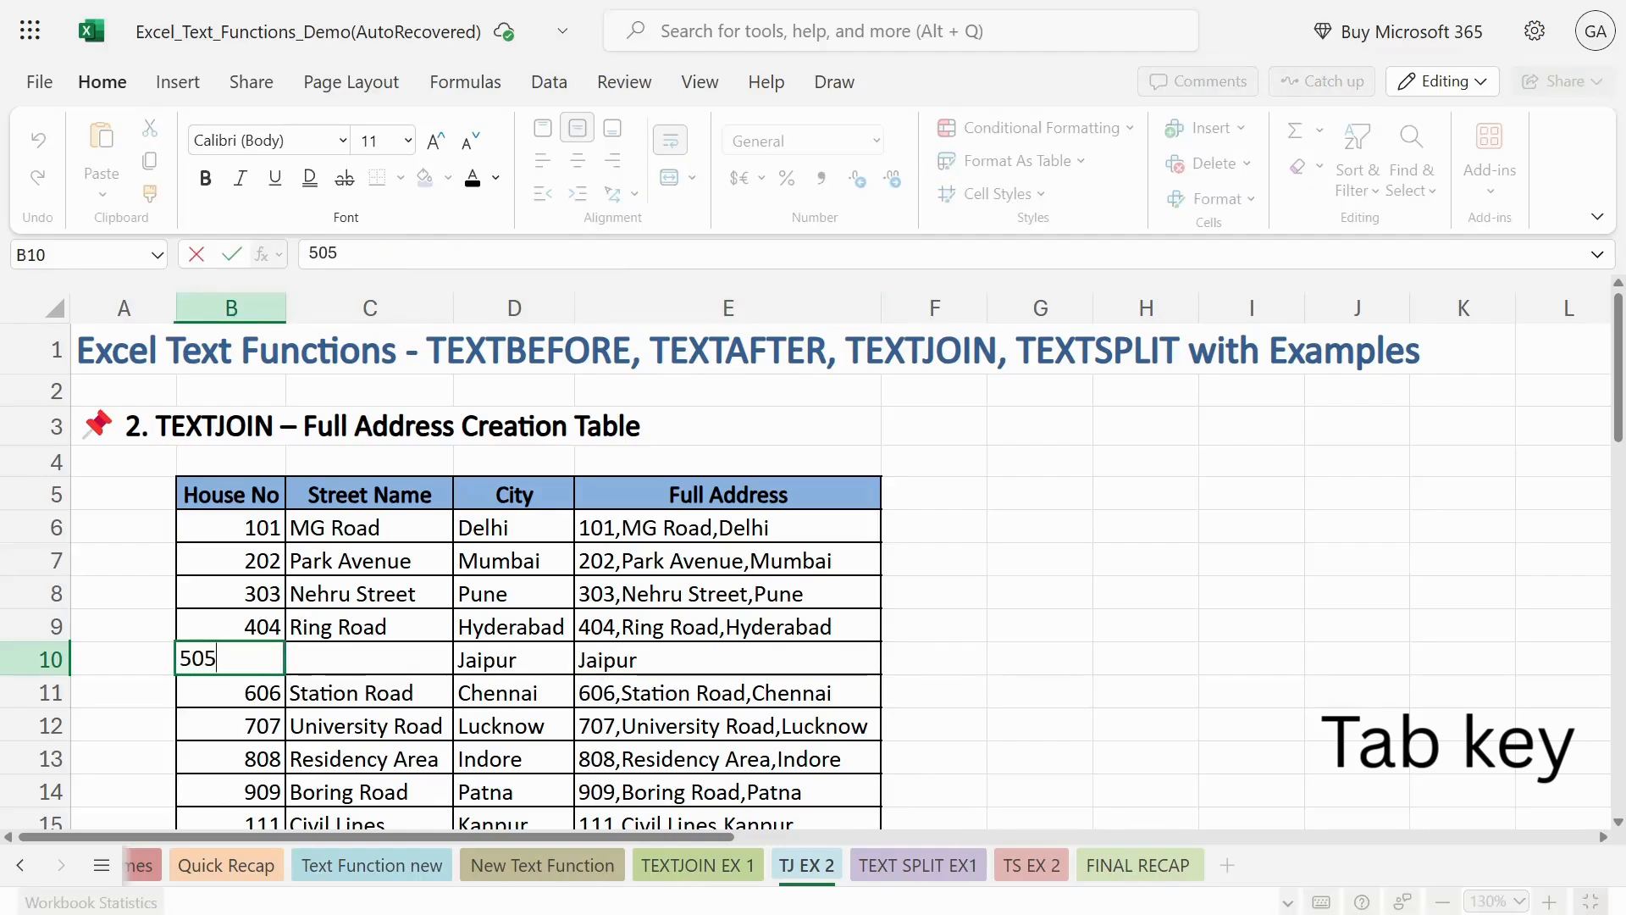
key(Tab)
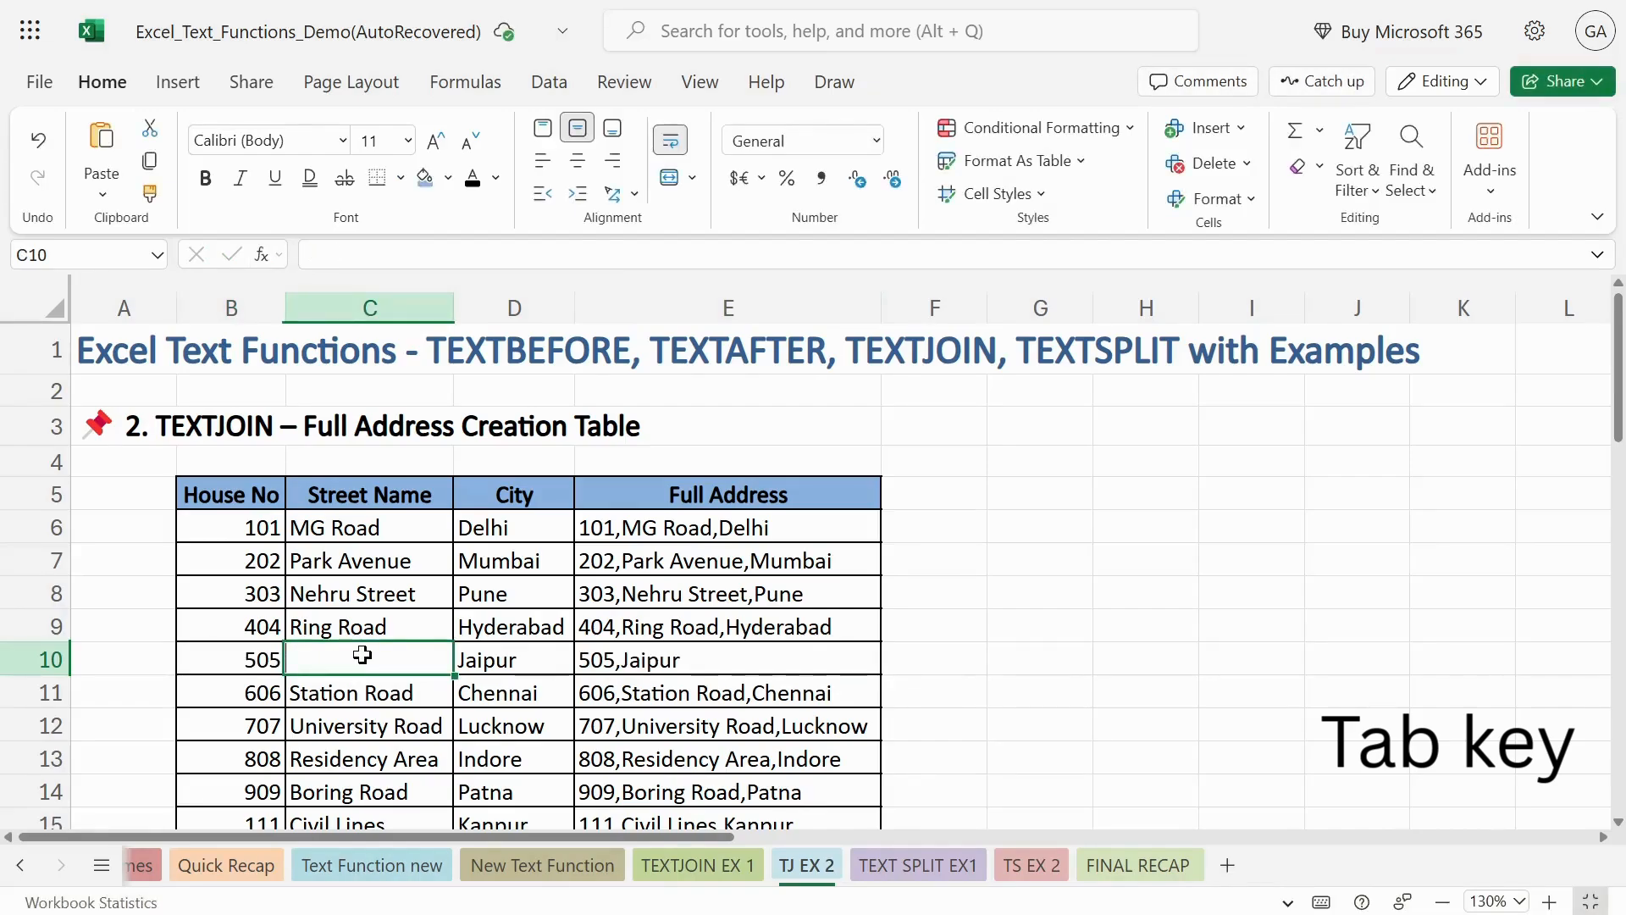
text(abc )
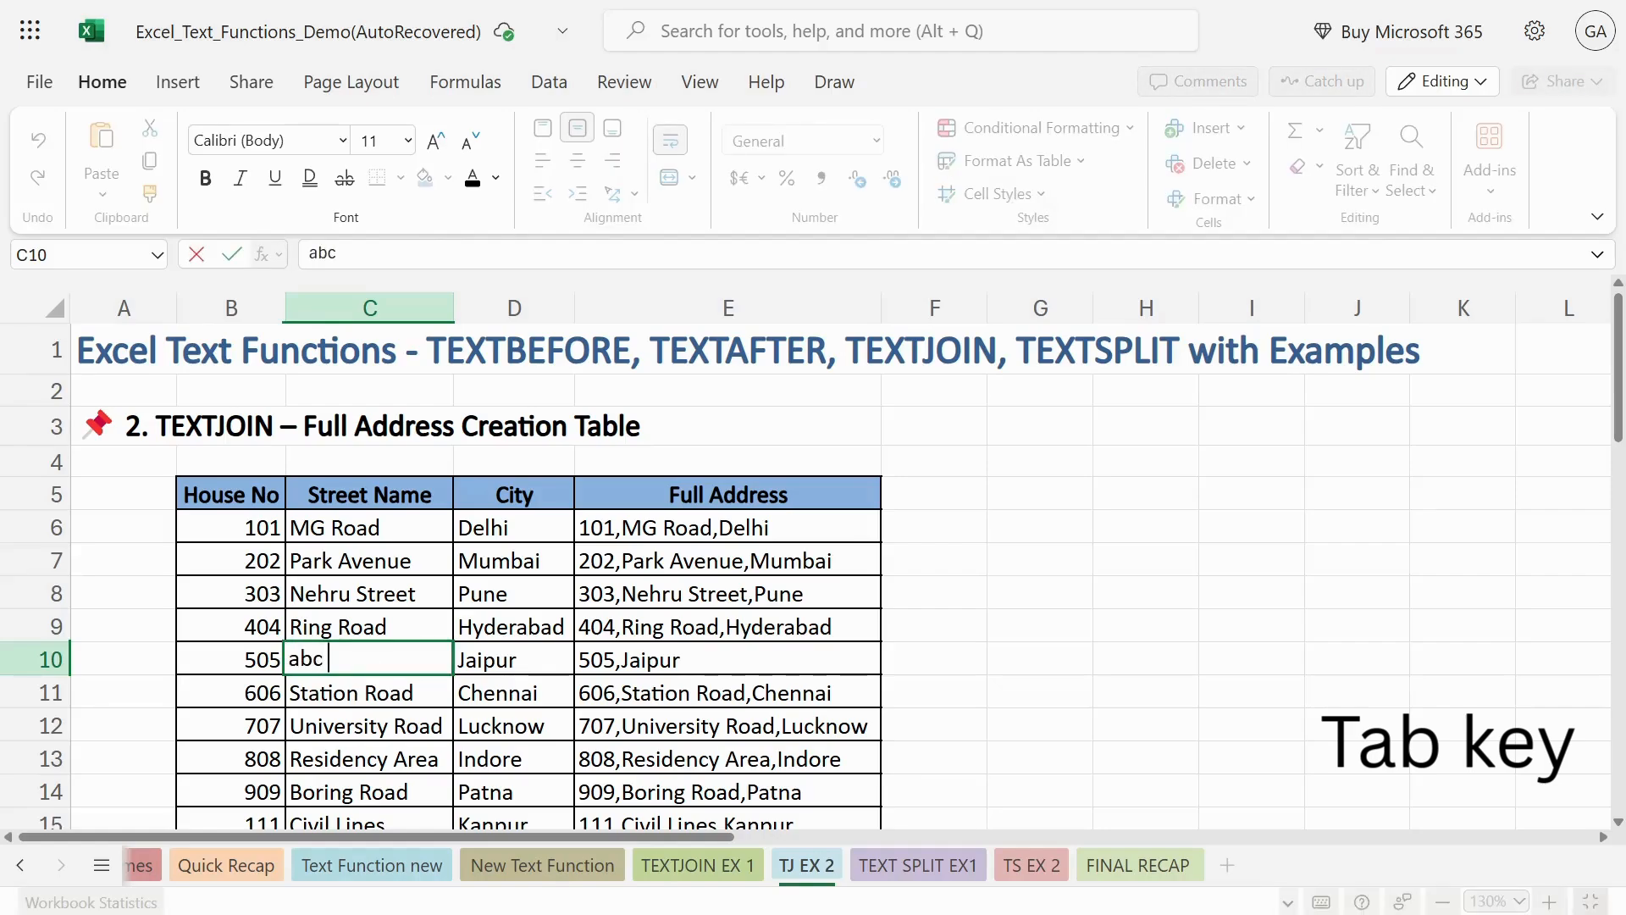
text(road)
key(Return)
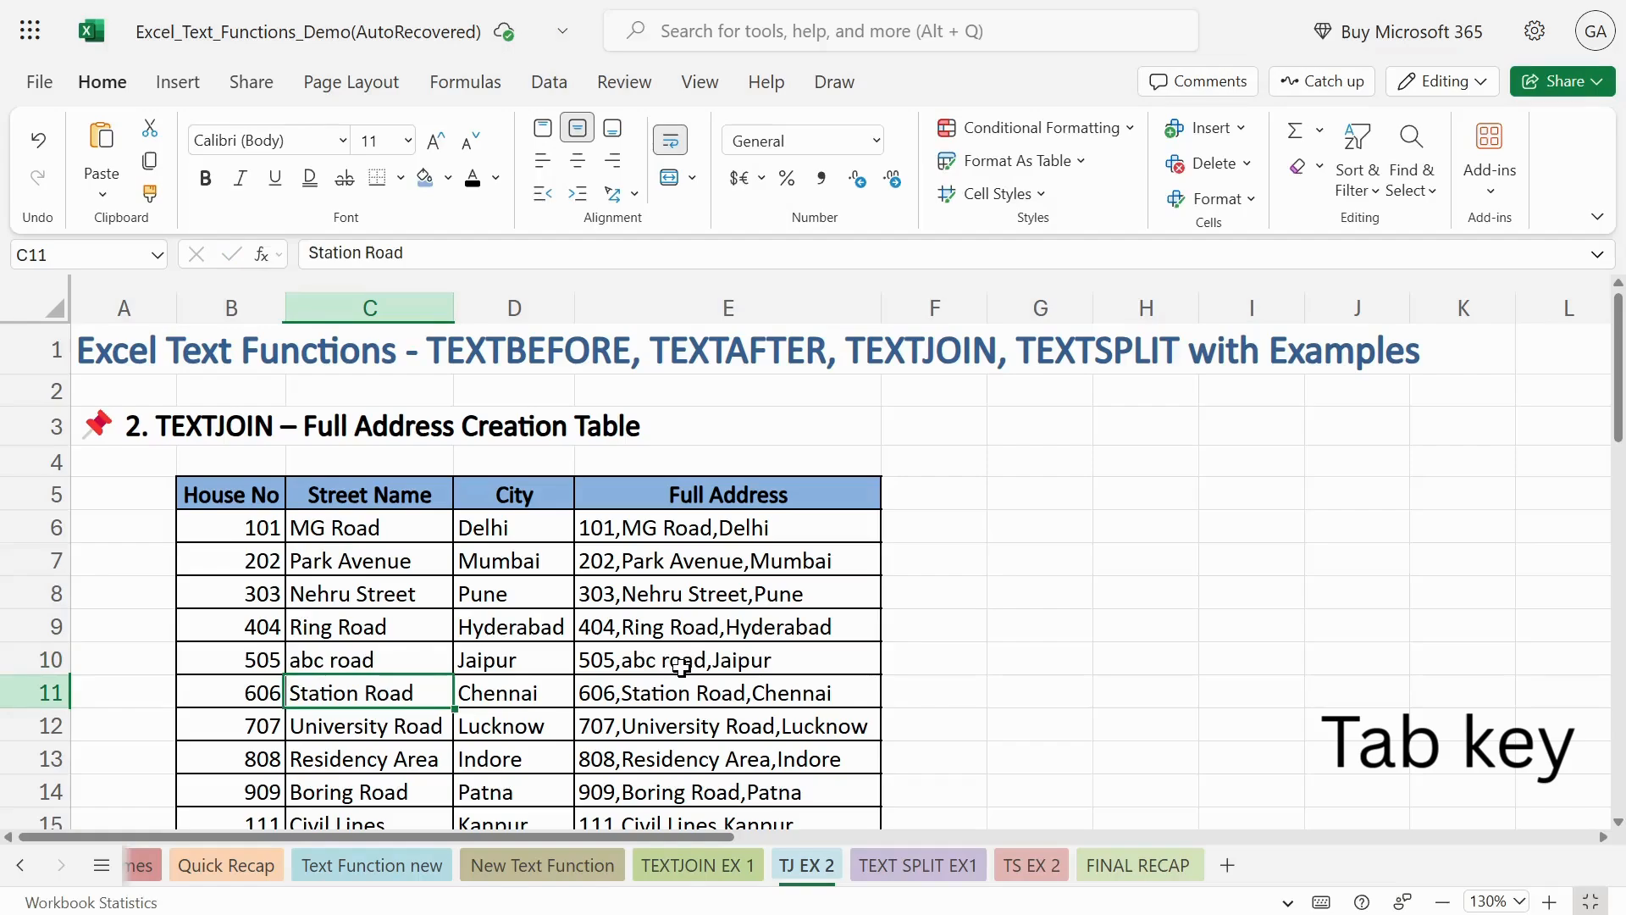
Step: On the TEXT SPLIT EX1 sheet, enter =TEXTSPLIT(B7," ") in C7 to split the full name at the space
click(906, 873)
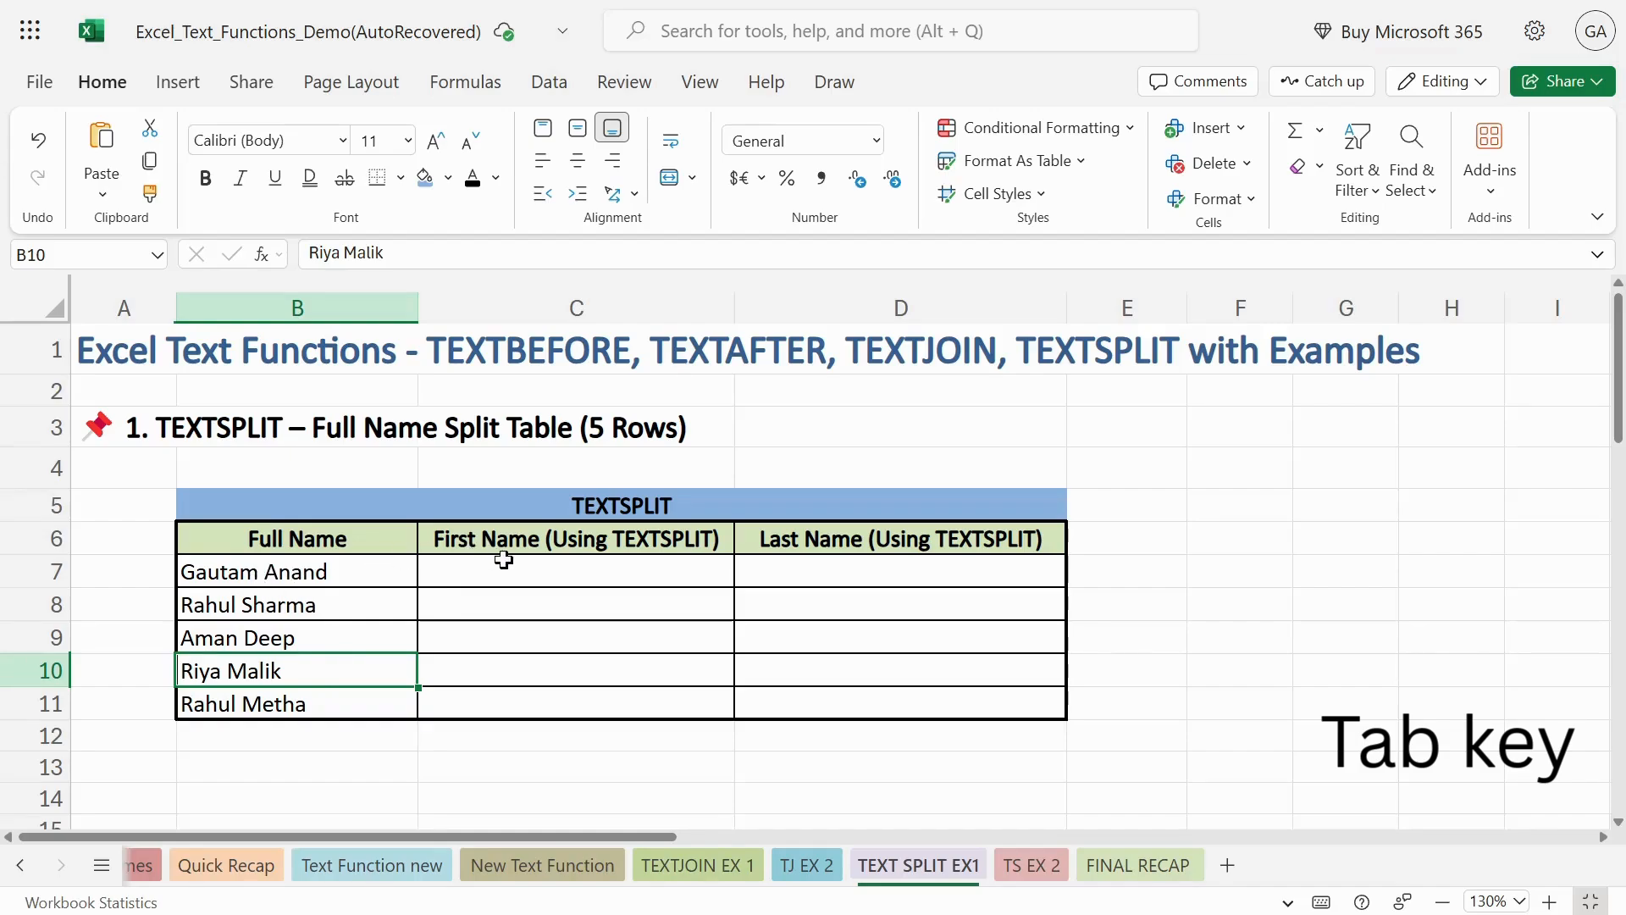
click(607, 575)
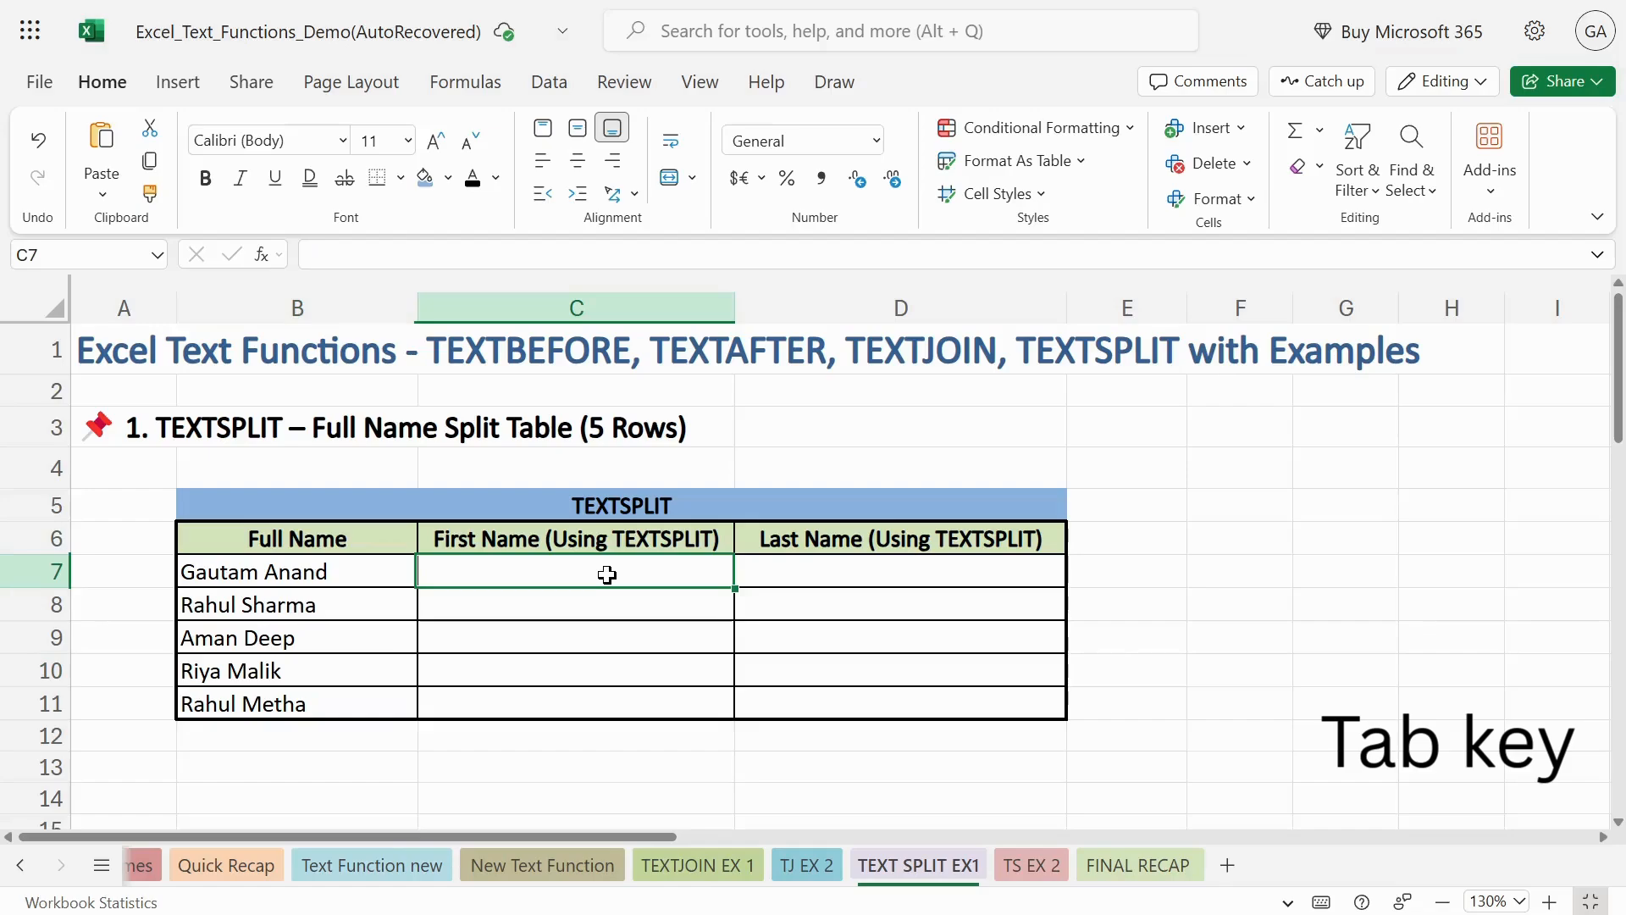
text(=text)
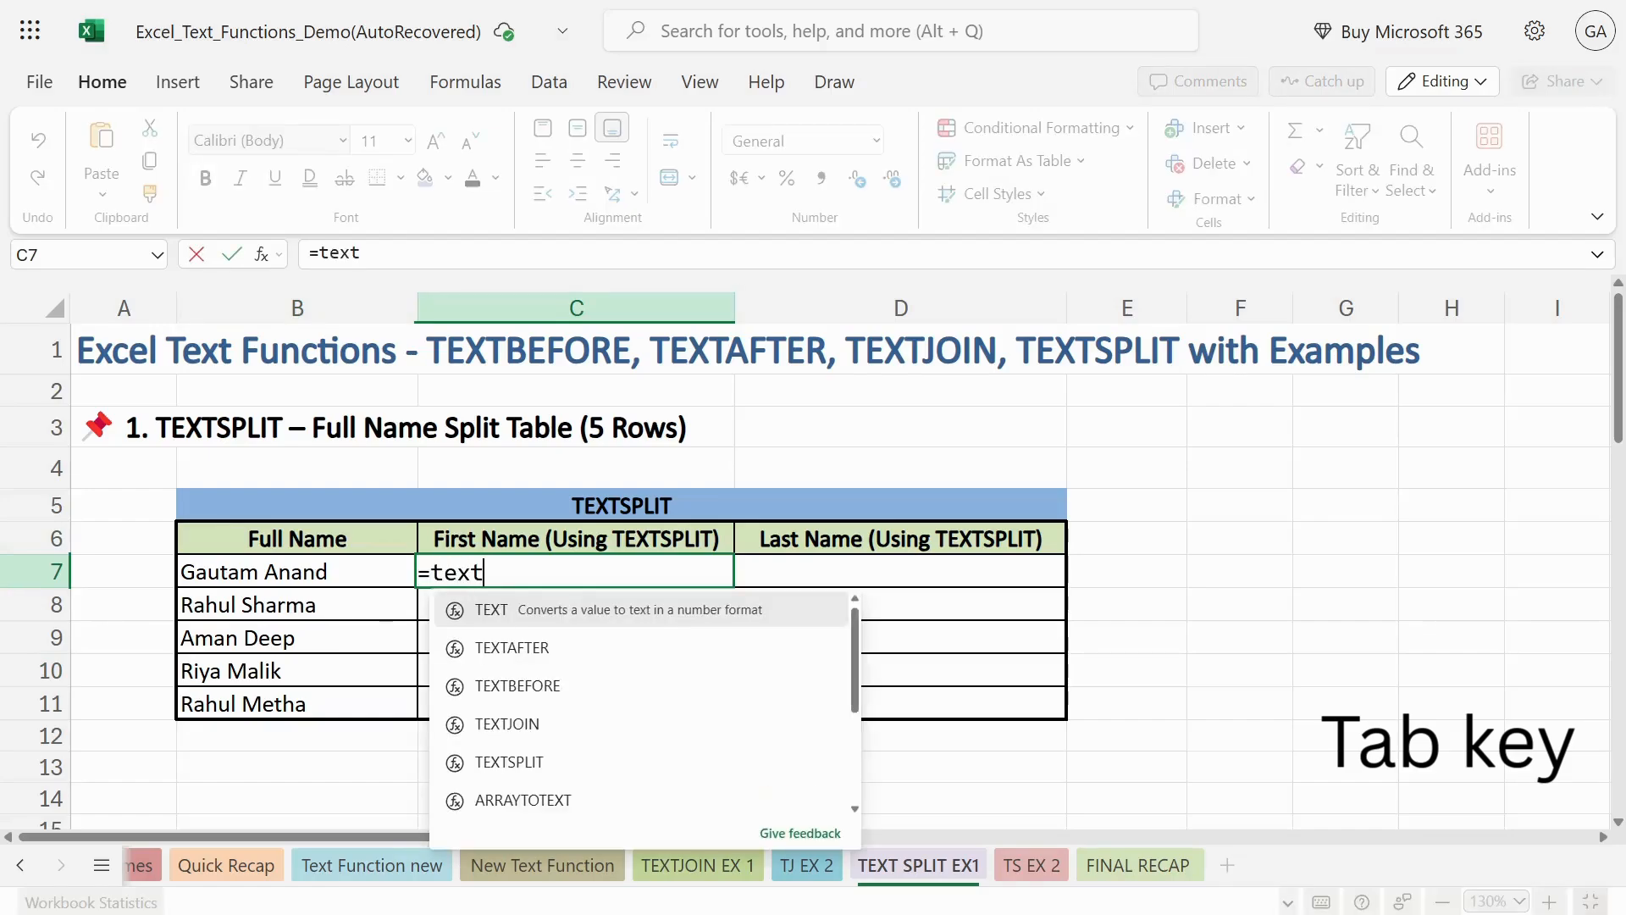
text(s)
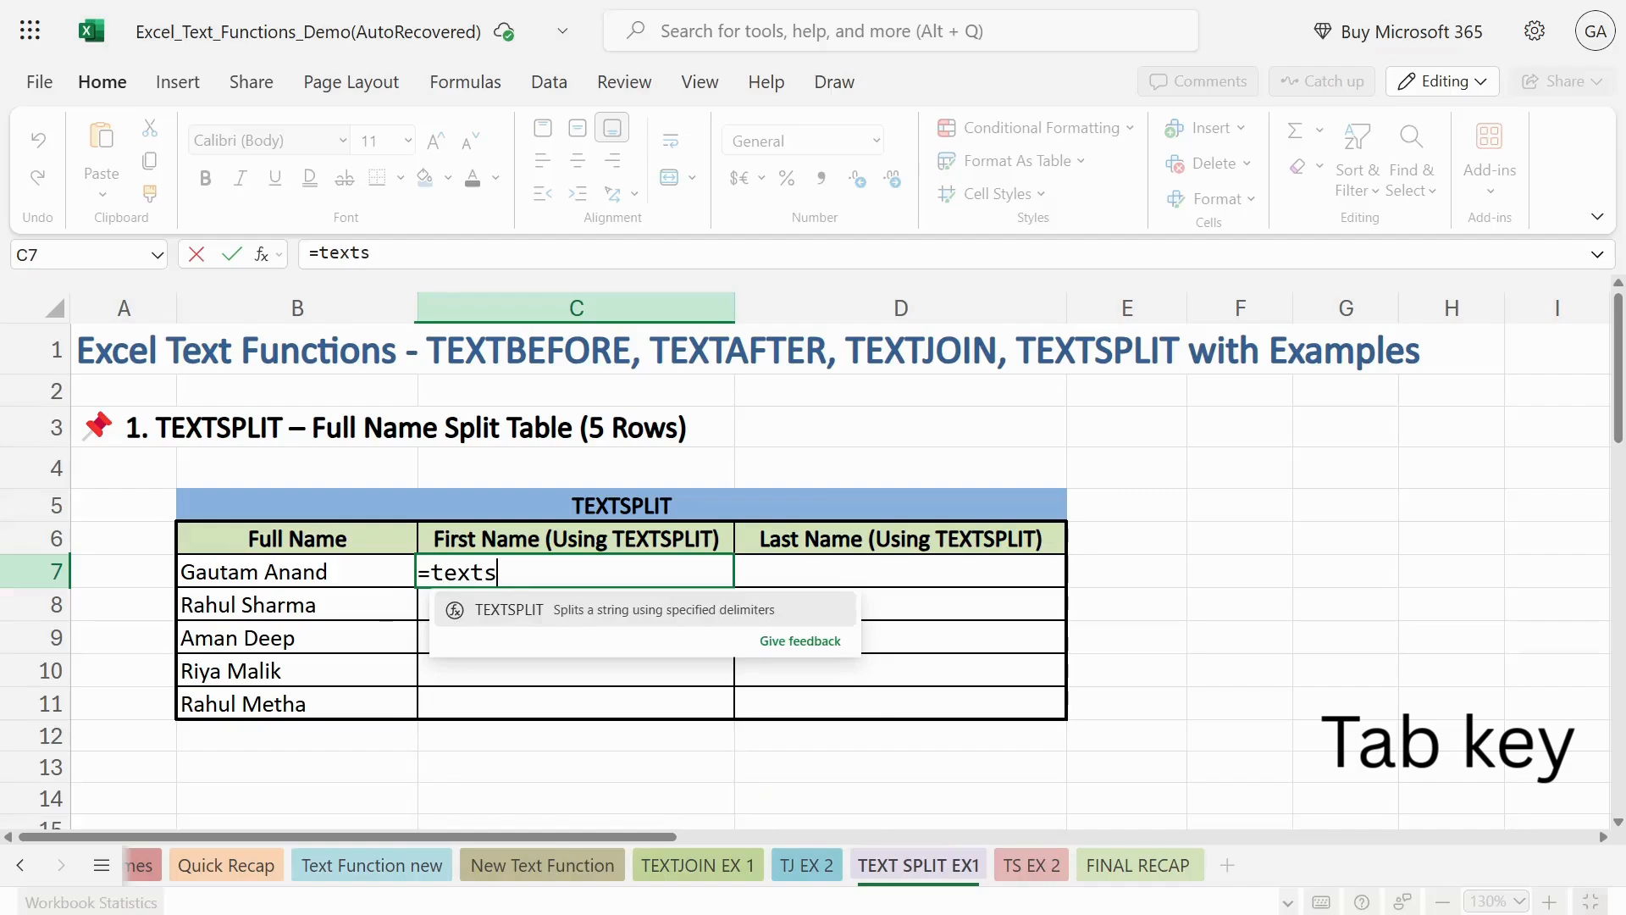
text(plit)
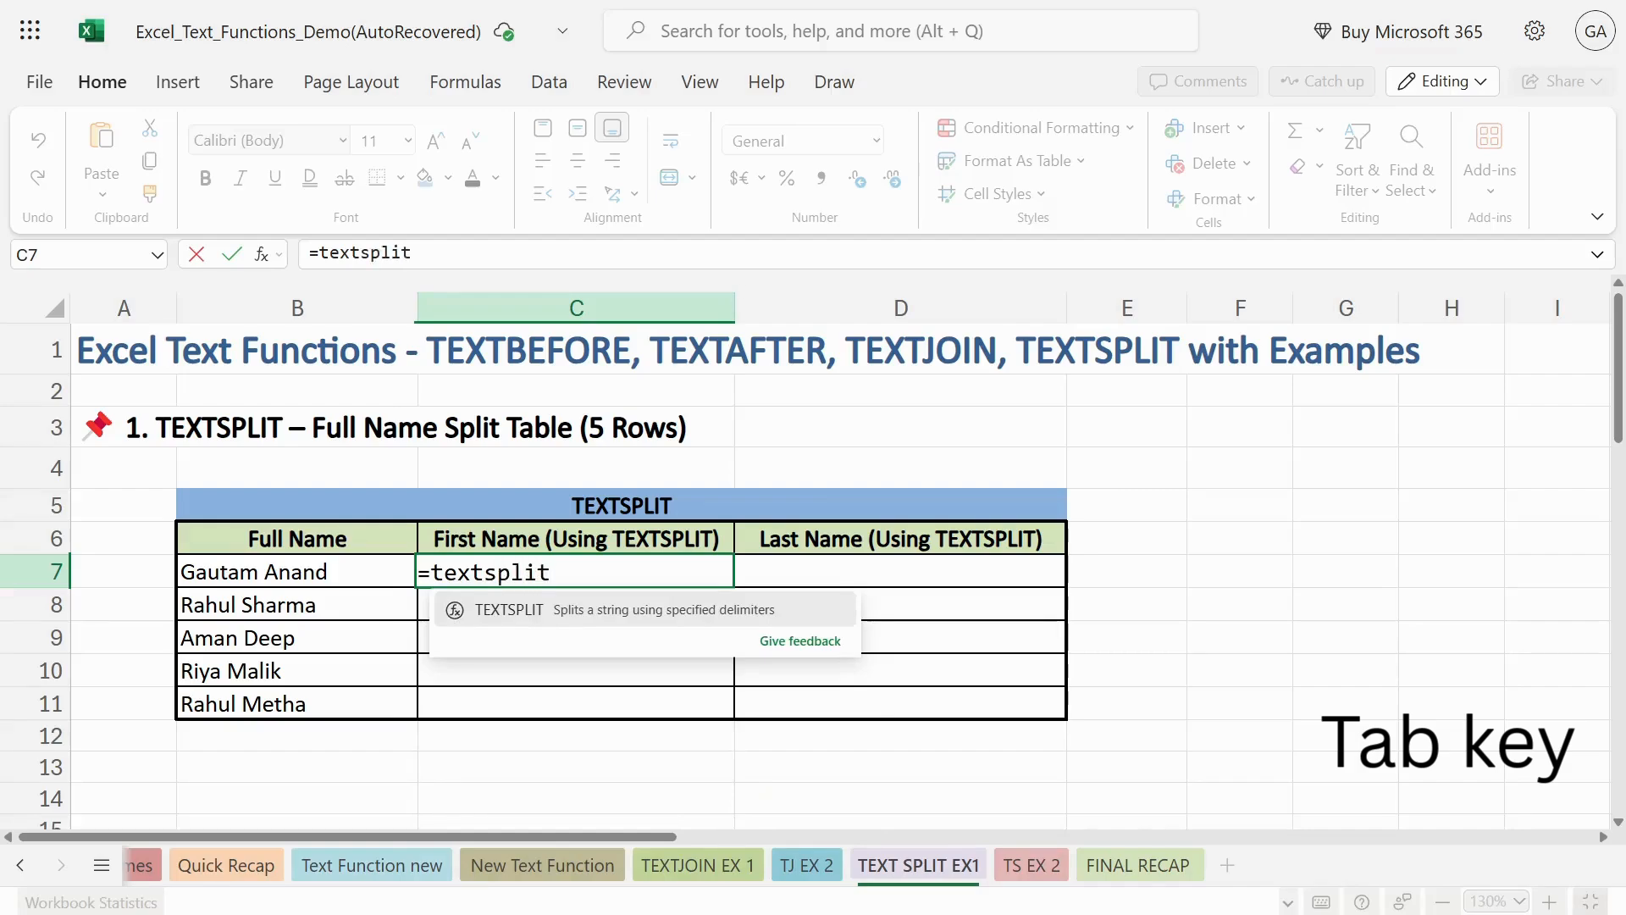
key(Tab)
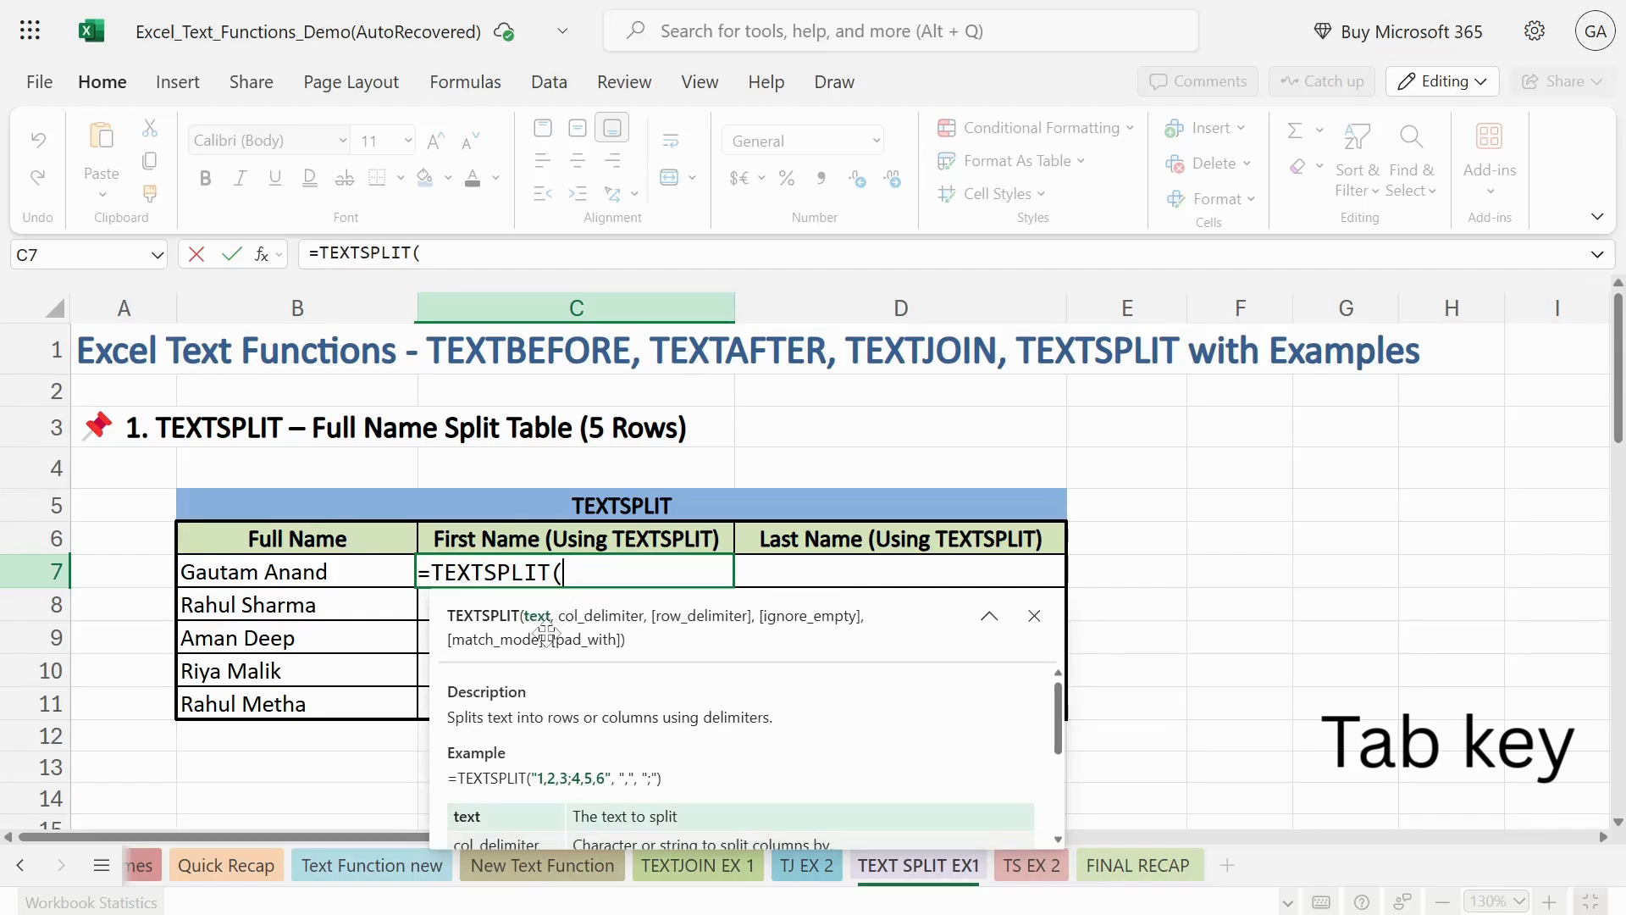
click(347, 573)
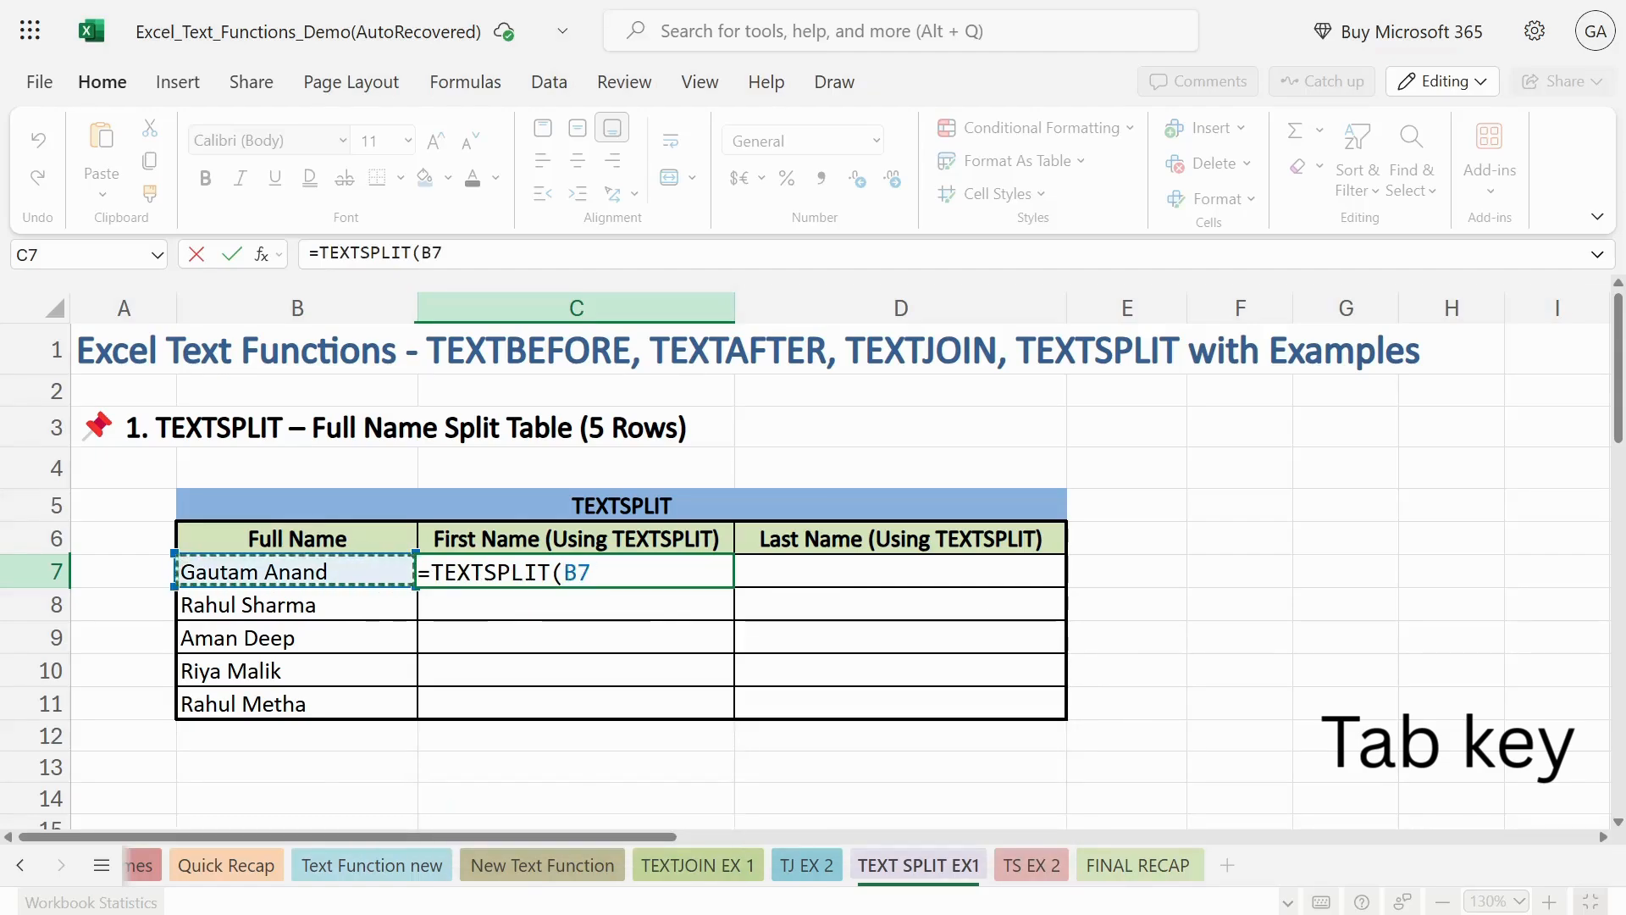
text(,)
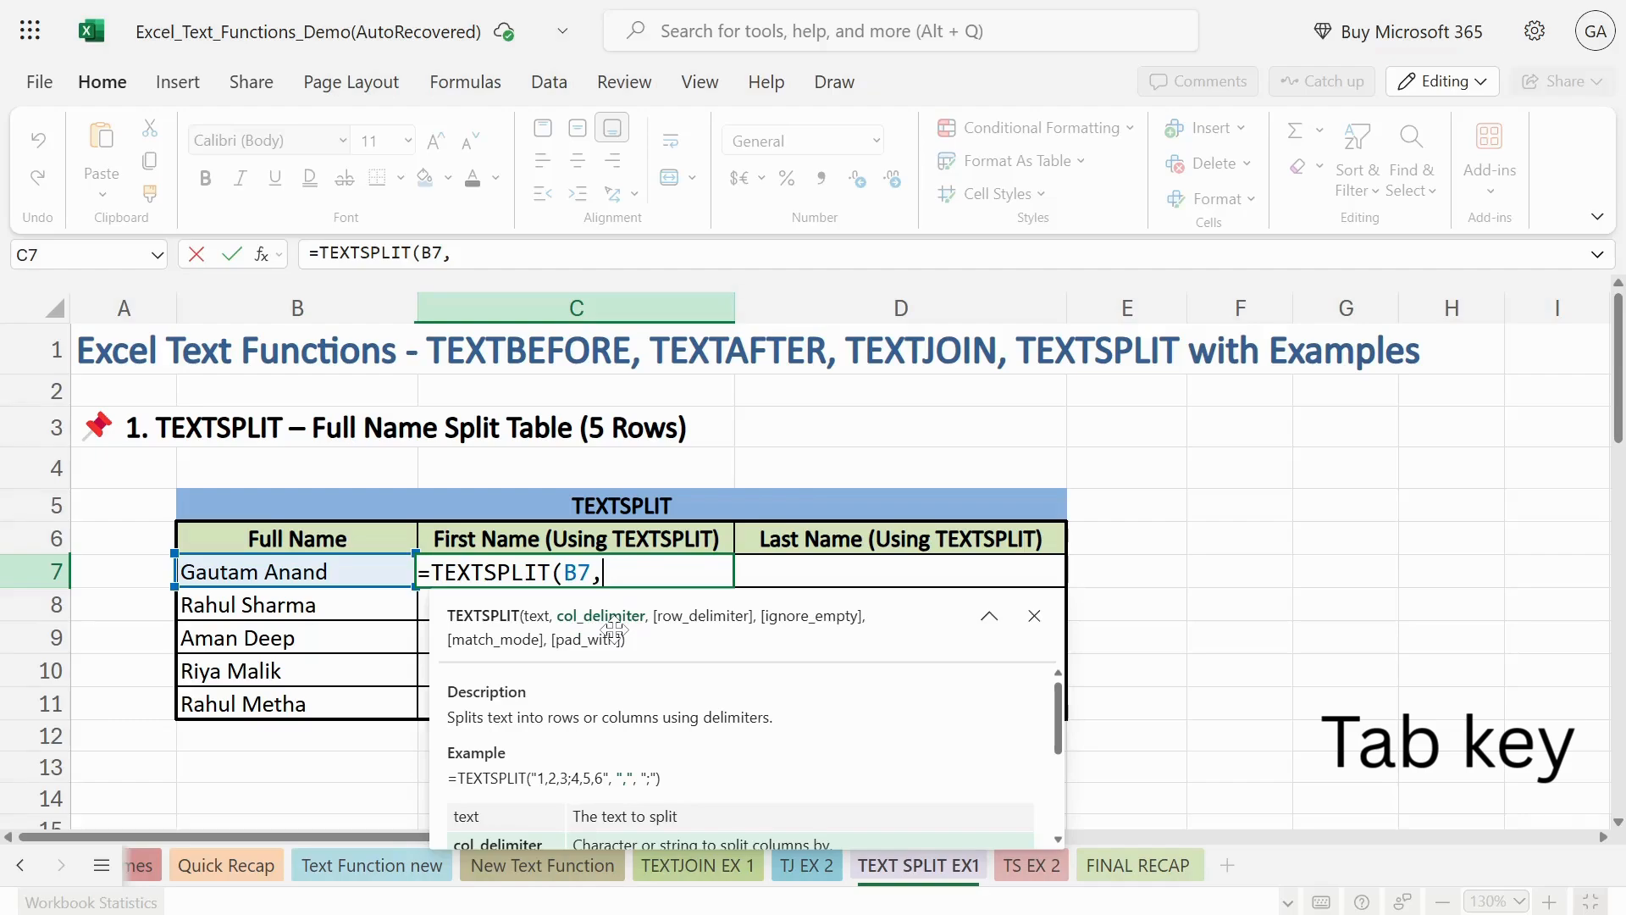
text(" "))
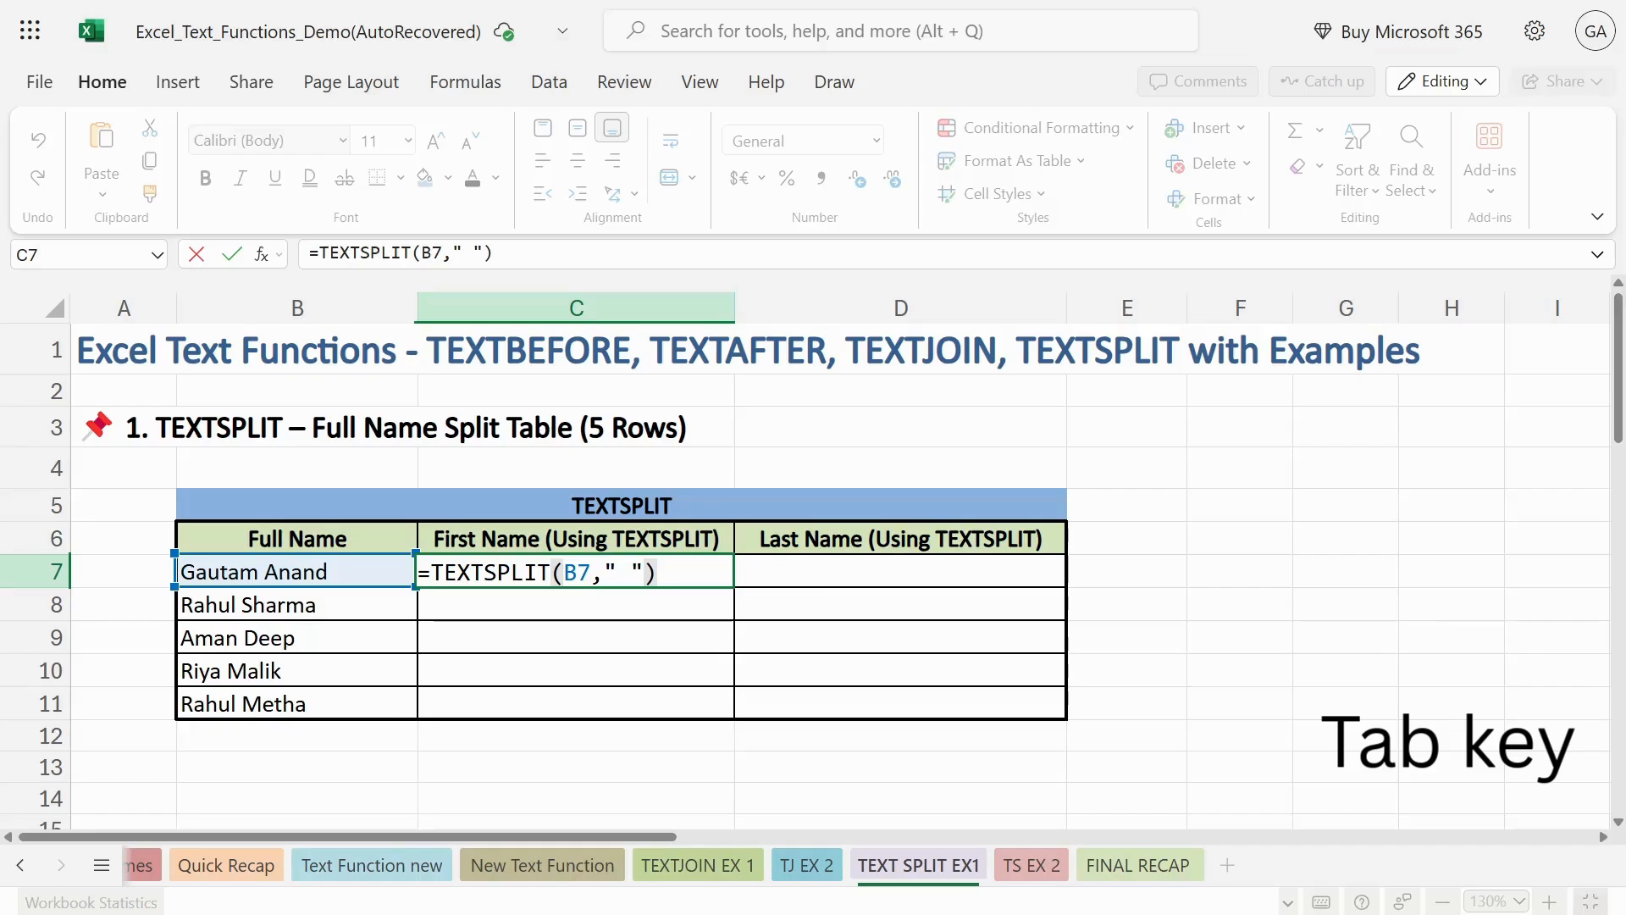
key(Return)
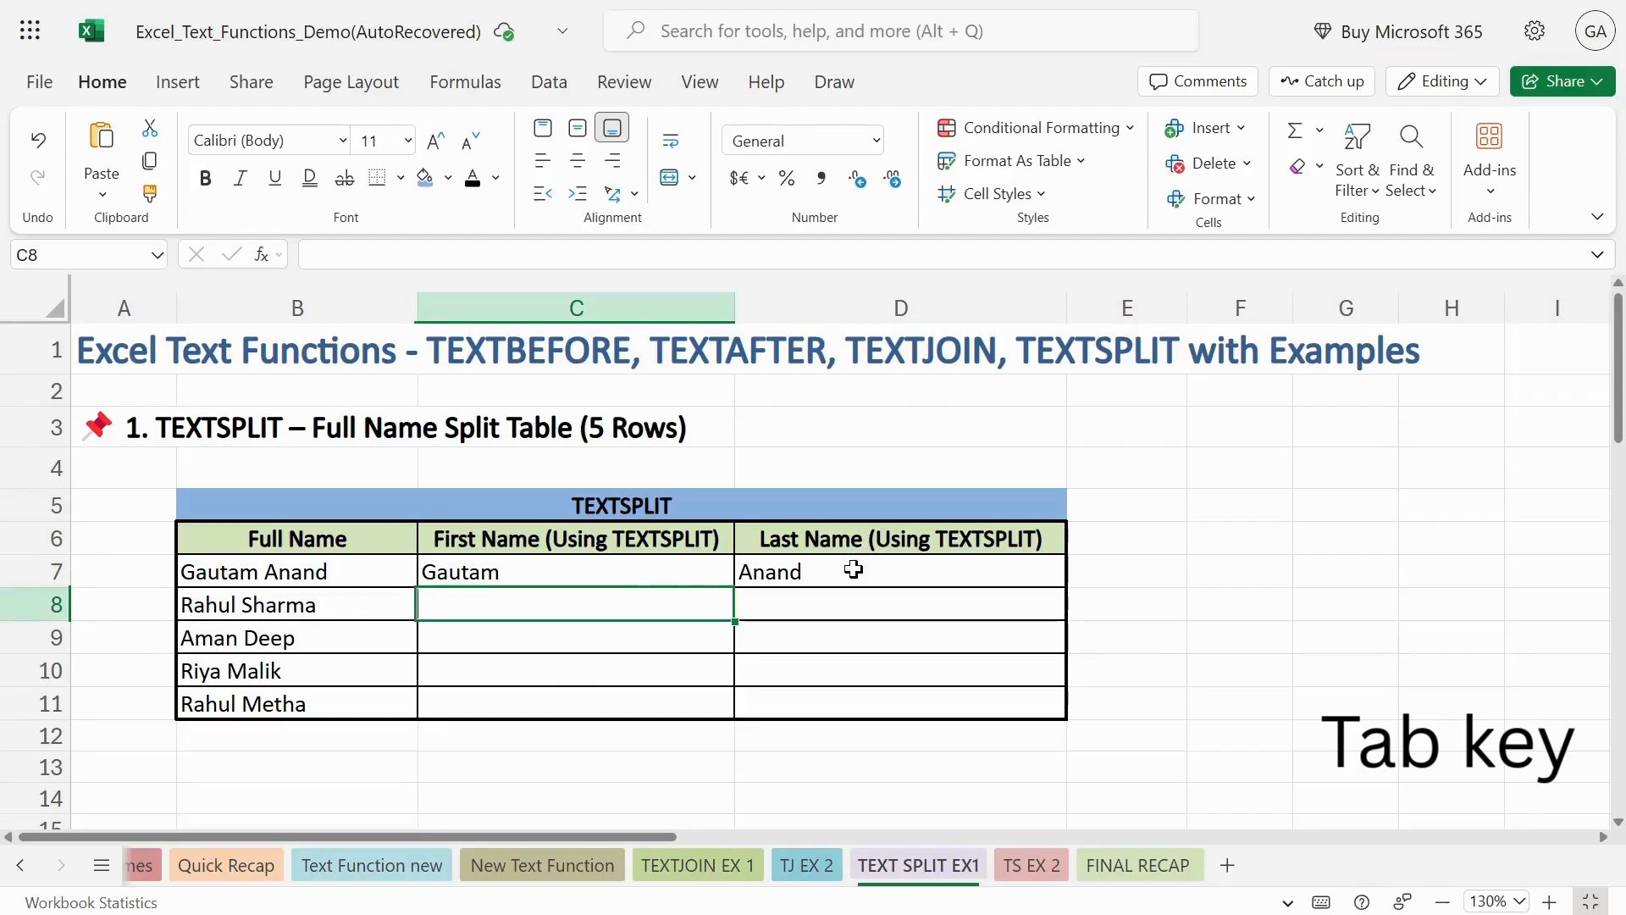
Step: Fill the TEXTSPLIT formula from C7 down to C11
click(671, 565)
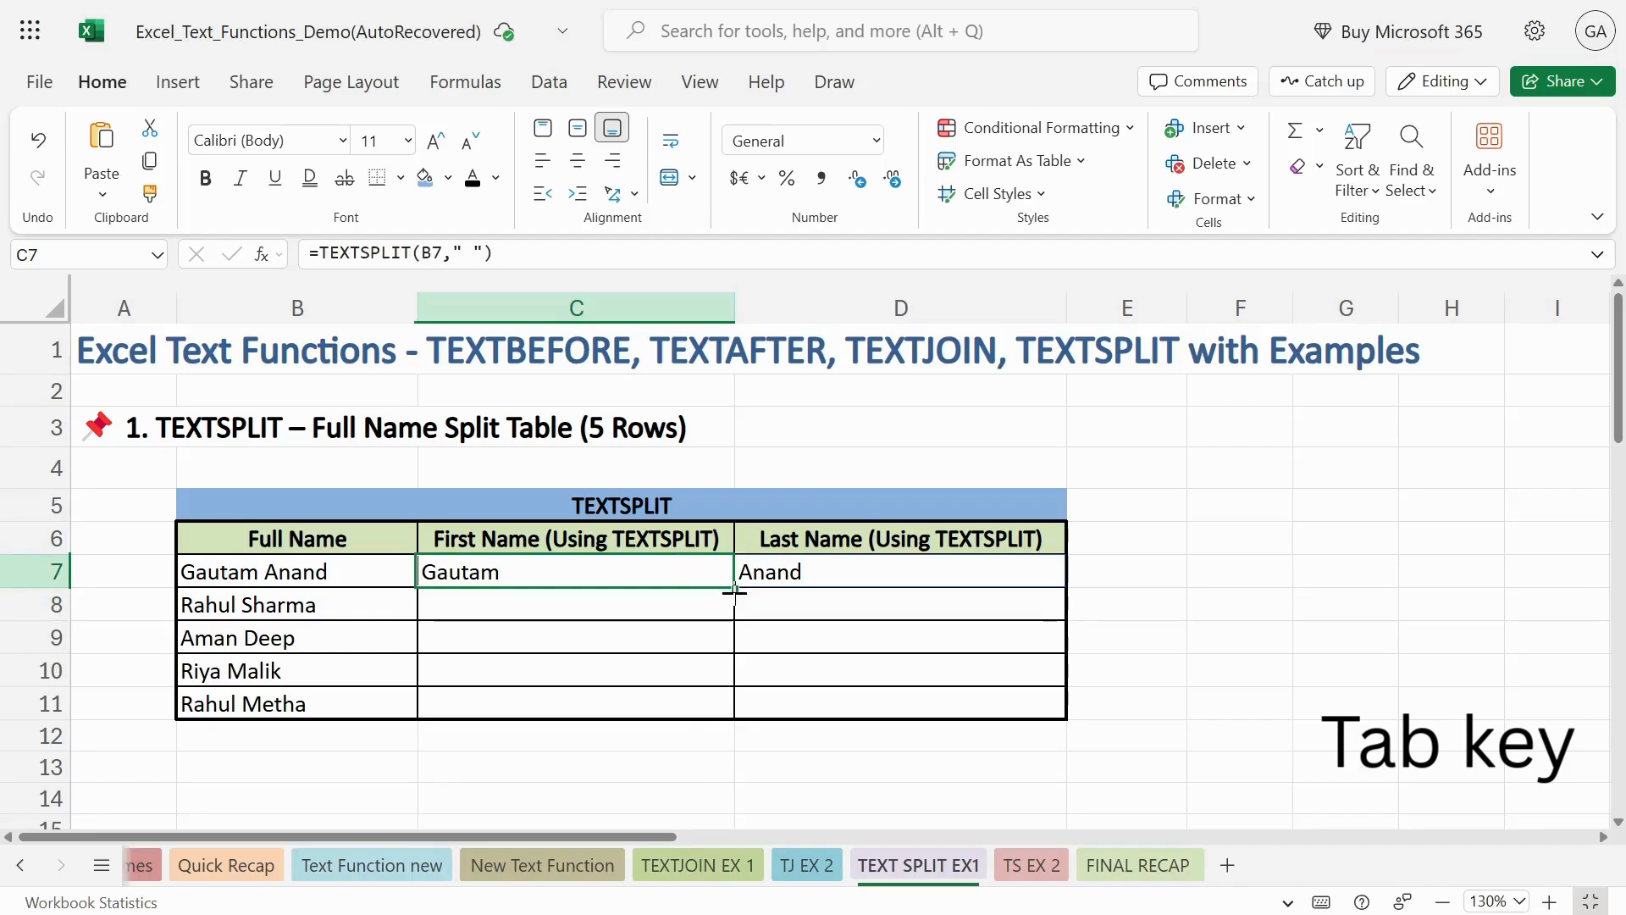
drag(734, 591, 730, 706)
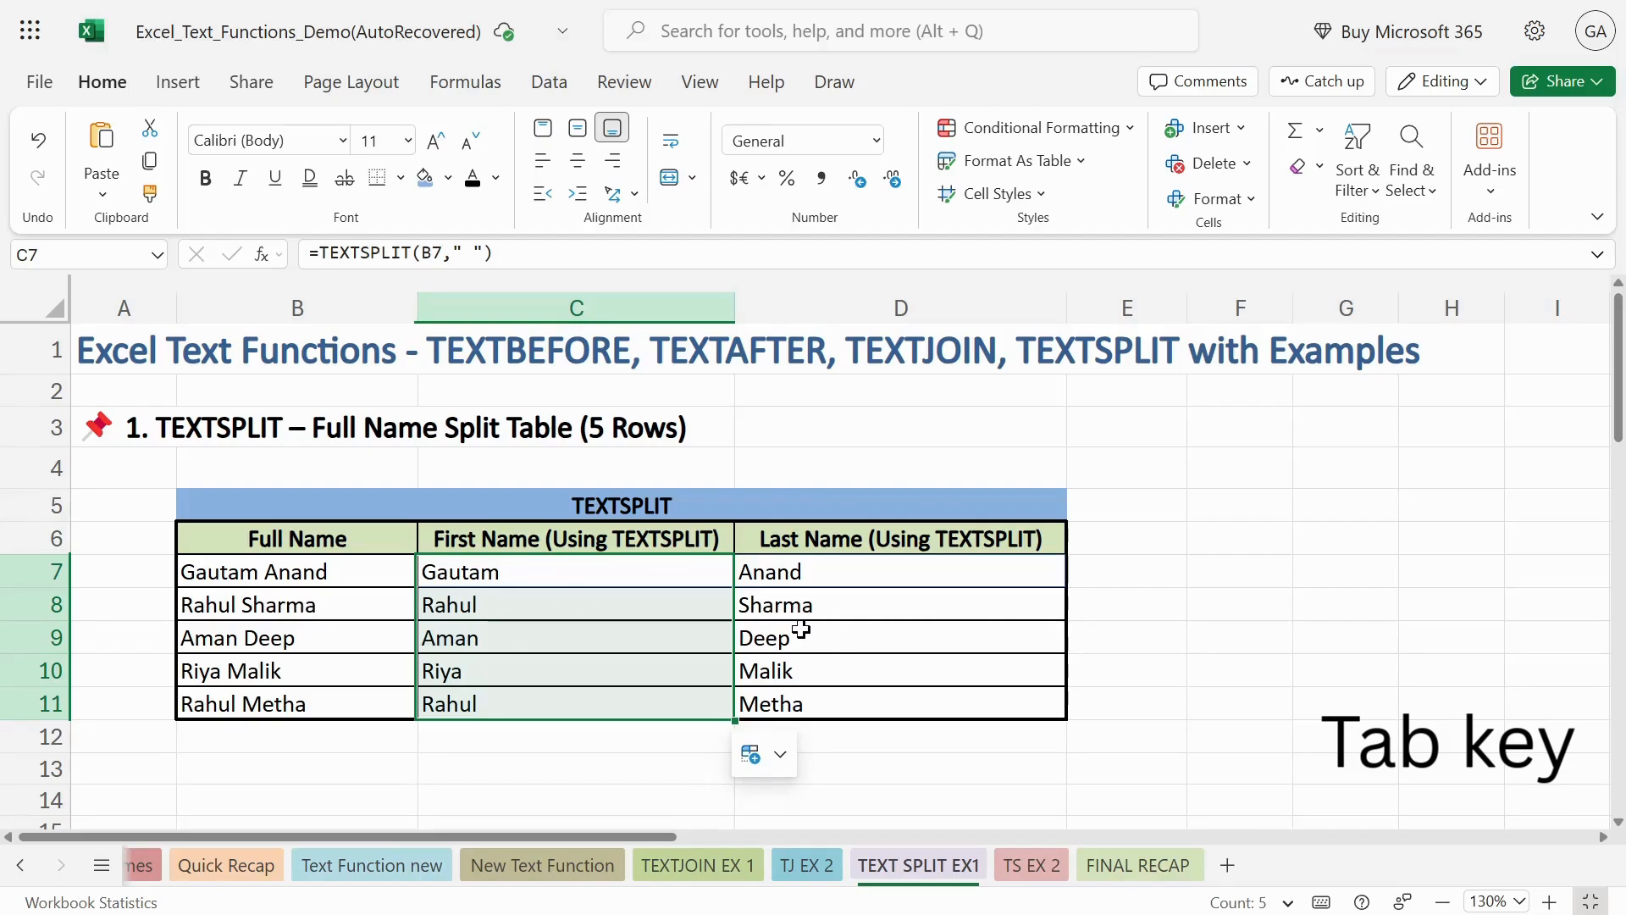
click(304, 671)
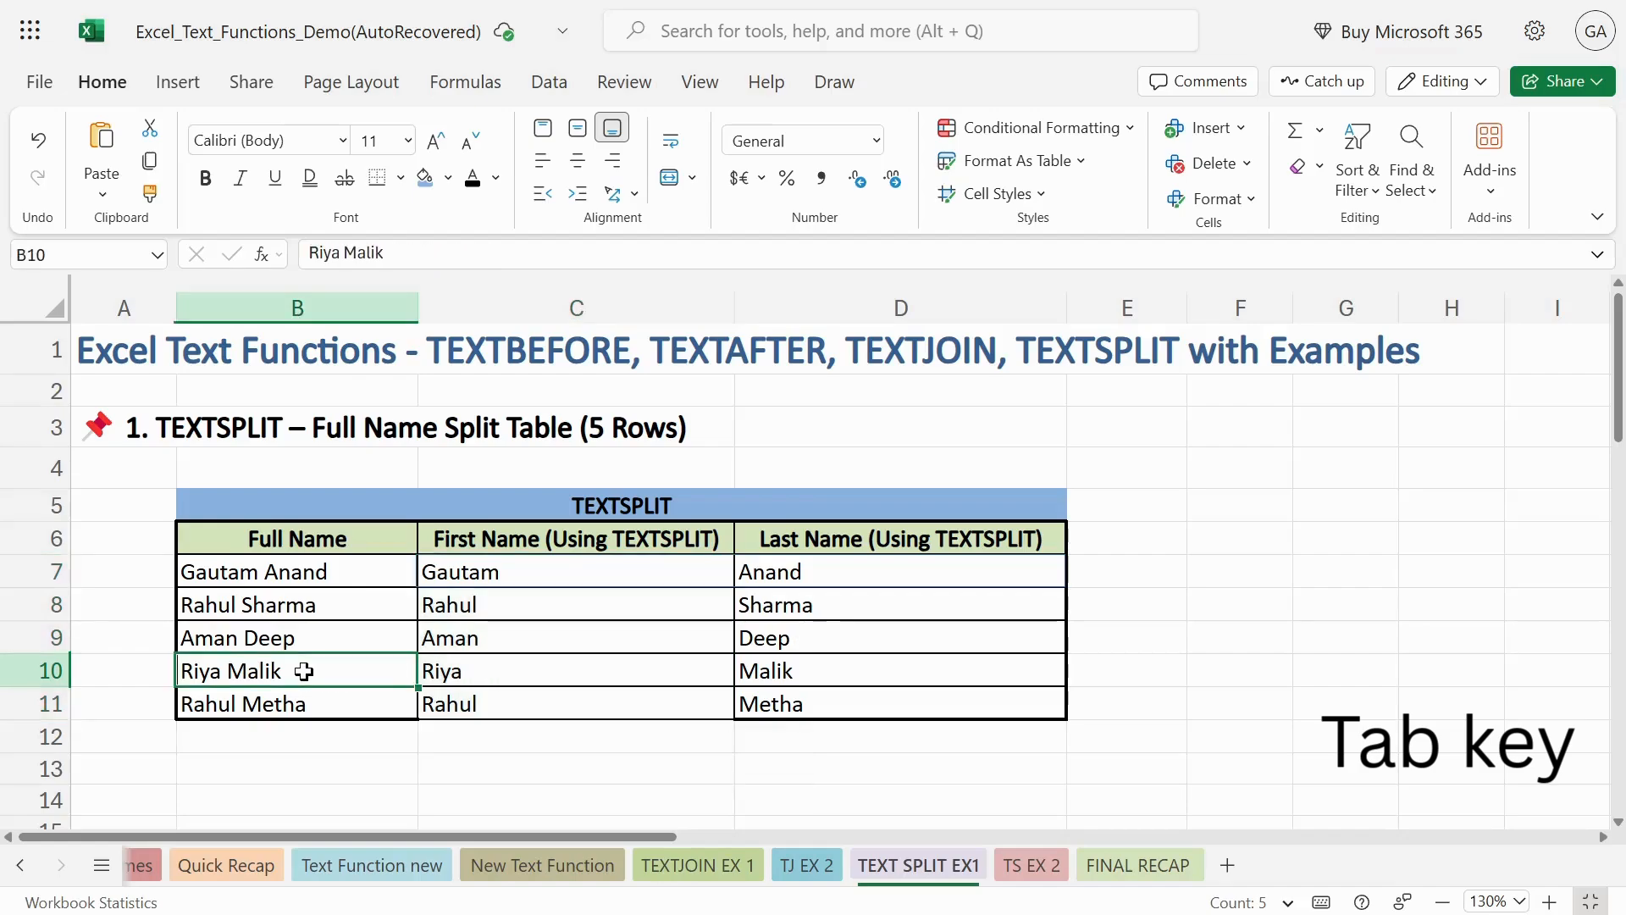
Step: Append a space and the word Student to the full name in B11 and check the spilled cell E11
click(330, 704)
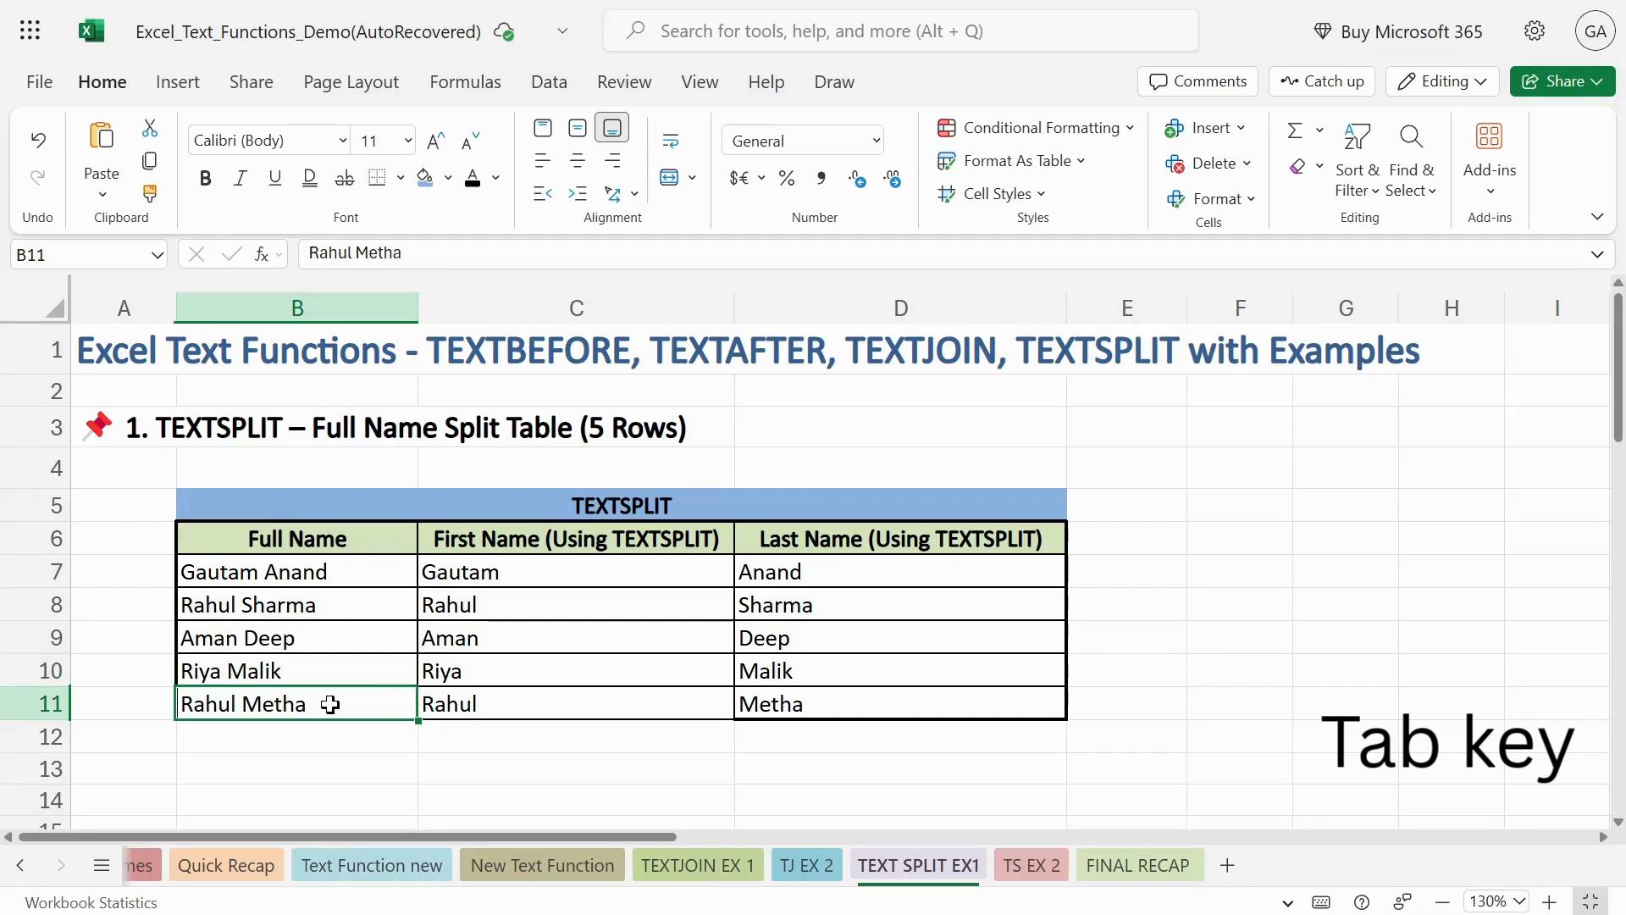
key(F2)
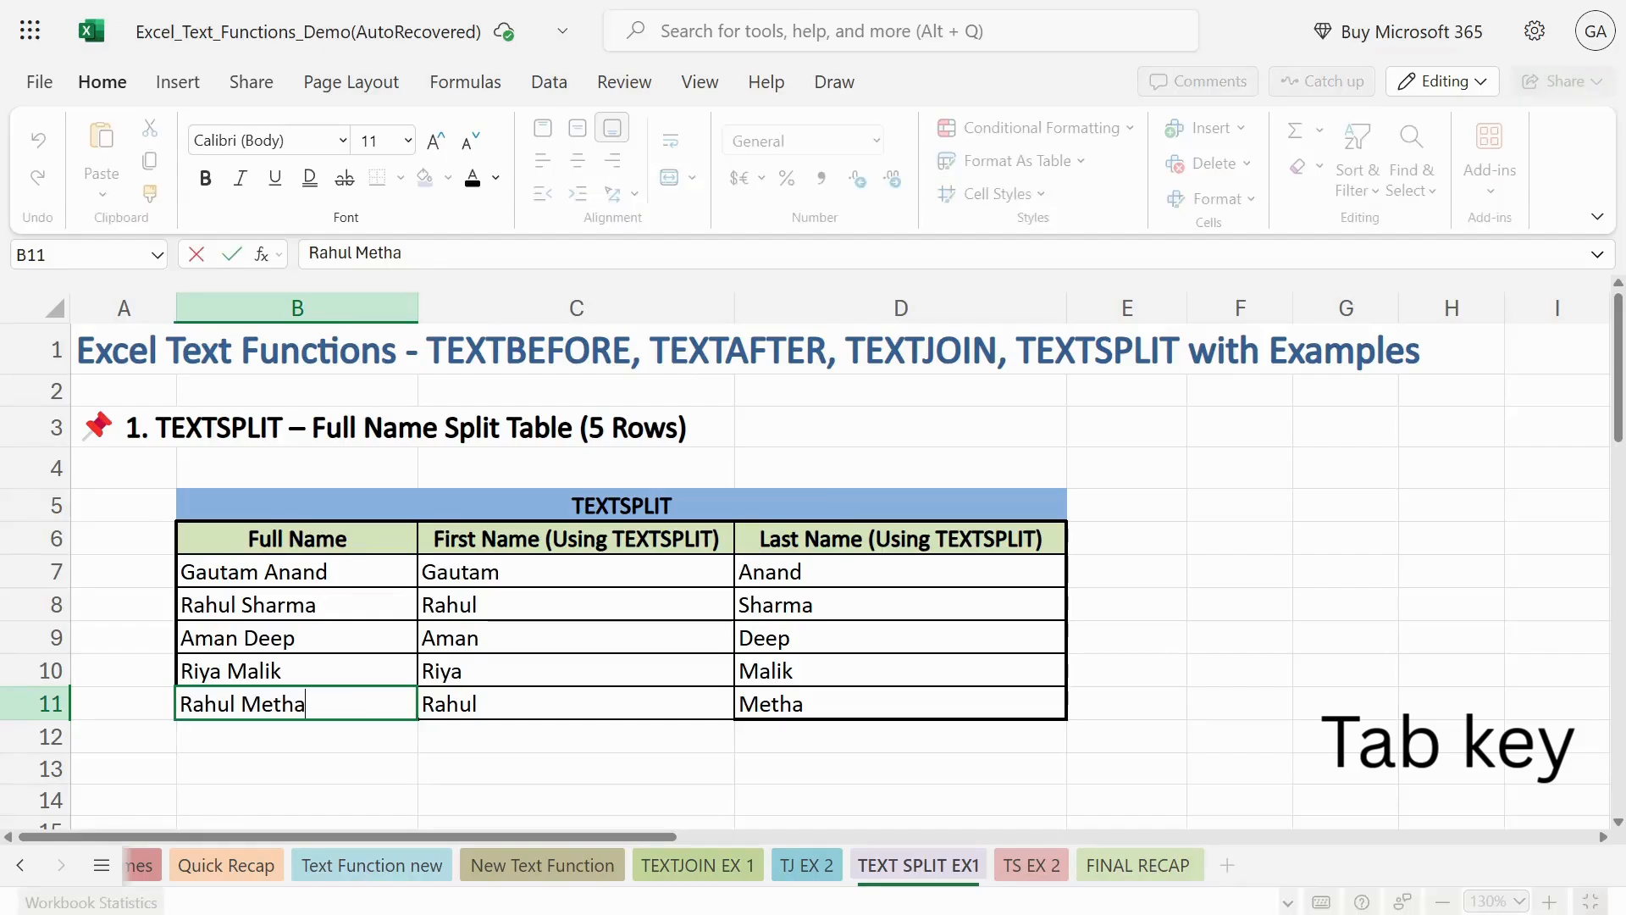
text(Student)
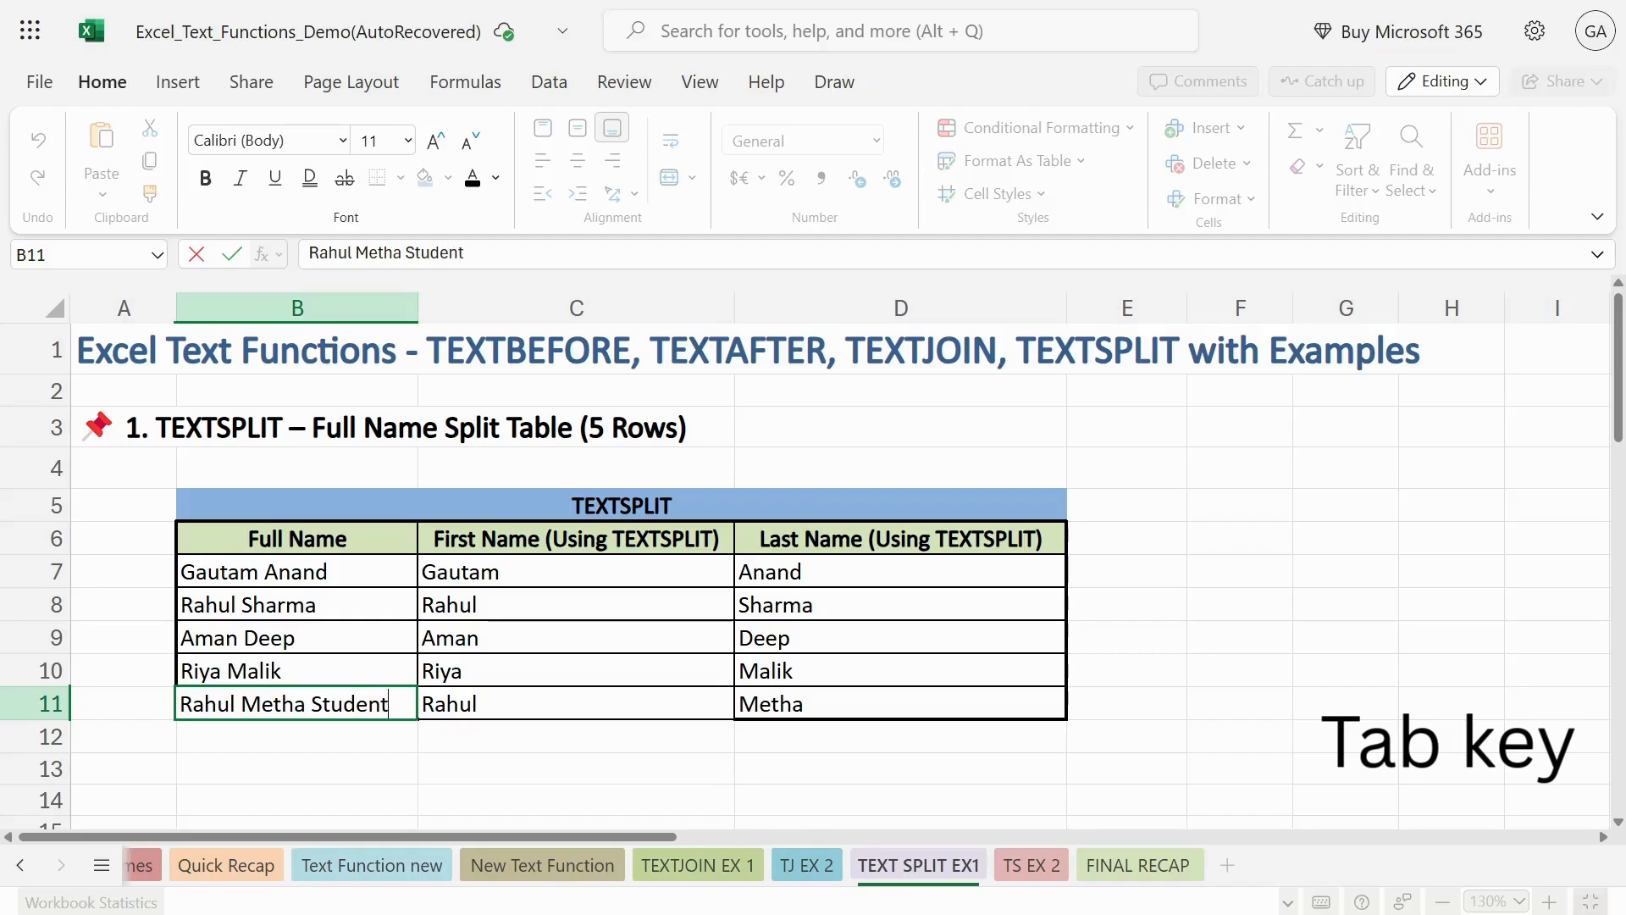
key(Return)
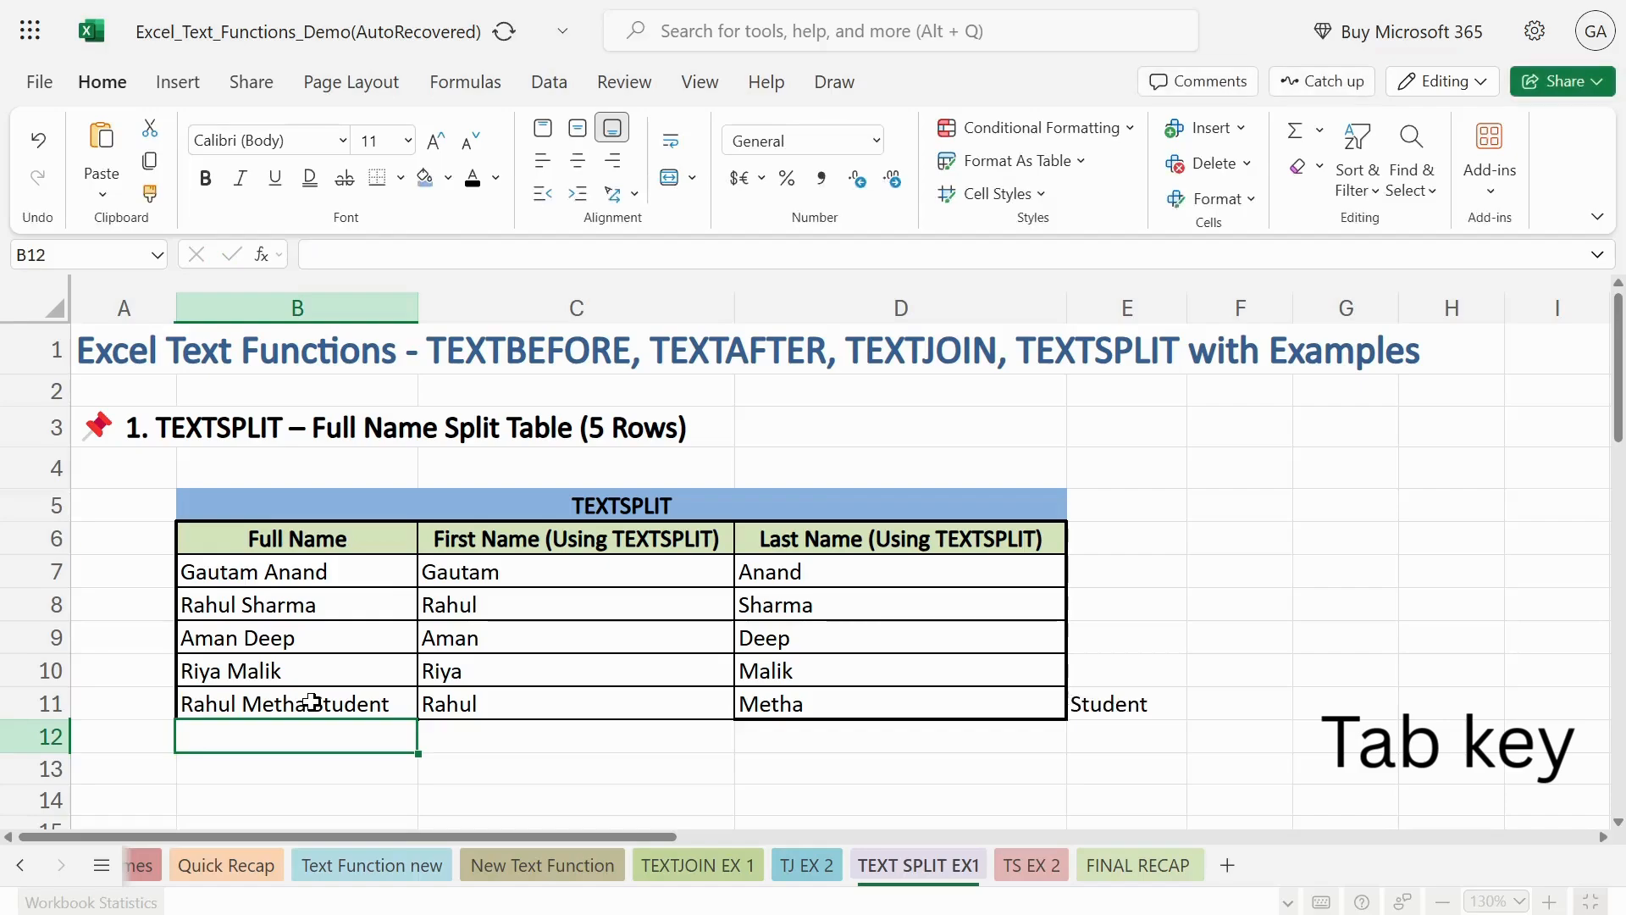
click(1162, 702)
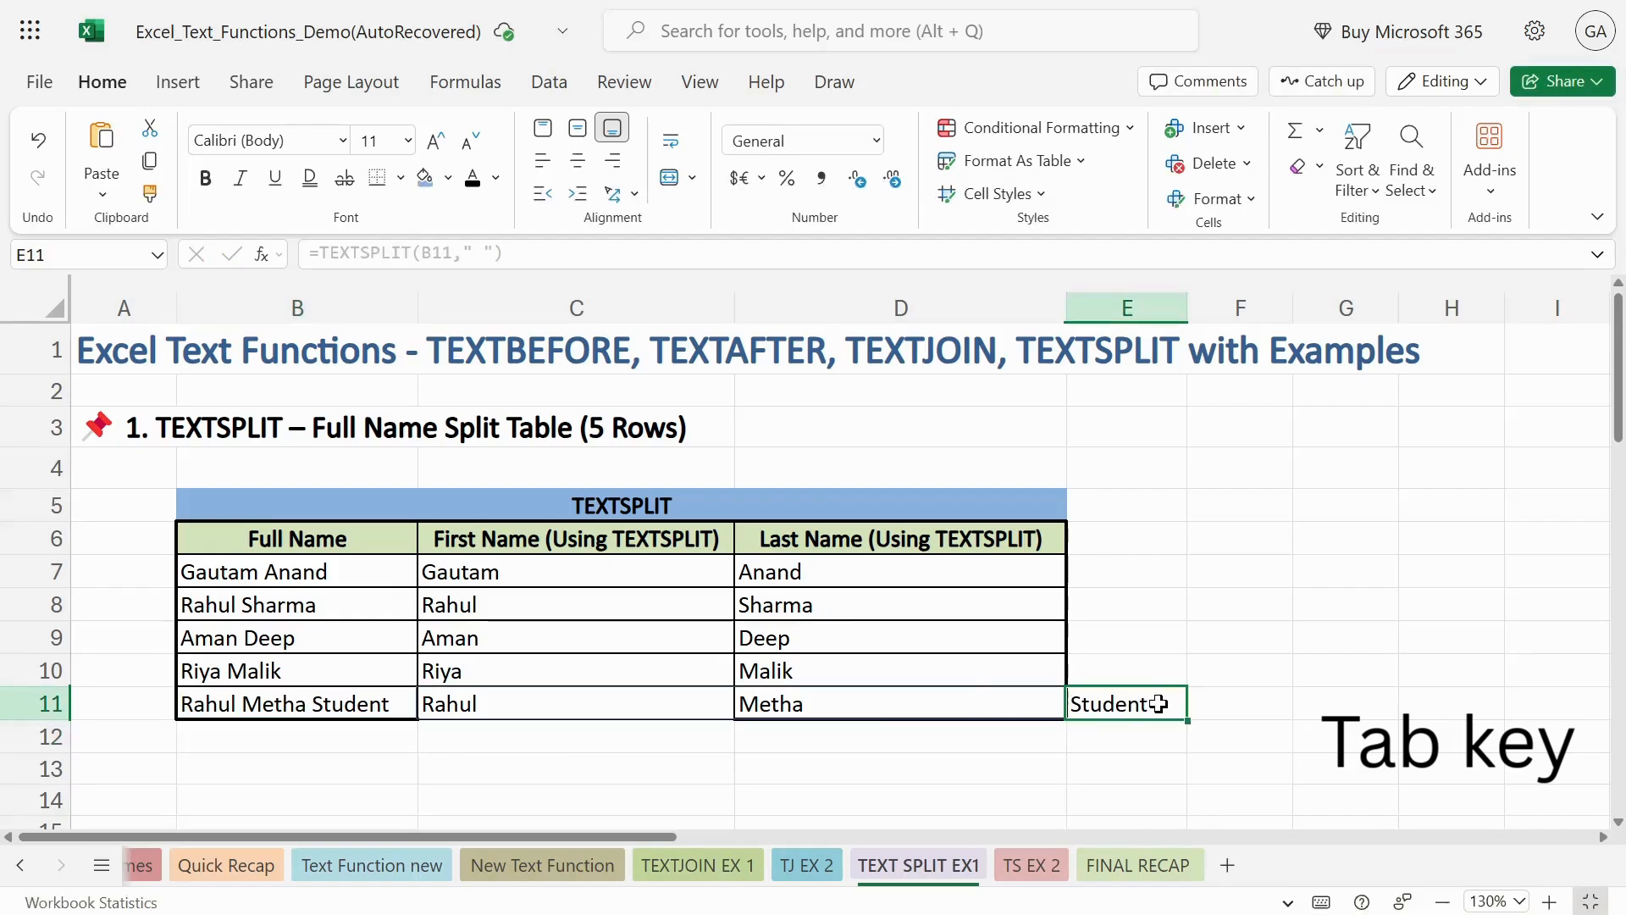
Step: On the TS EX 2 sheet, enter =TEXTSPLIT(B6,",") in C6 to split the skills string at the commas
click(1034, 877)
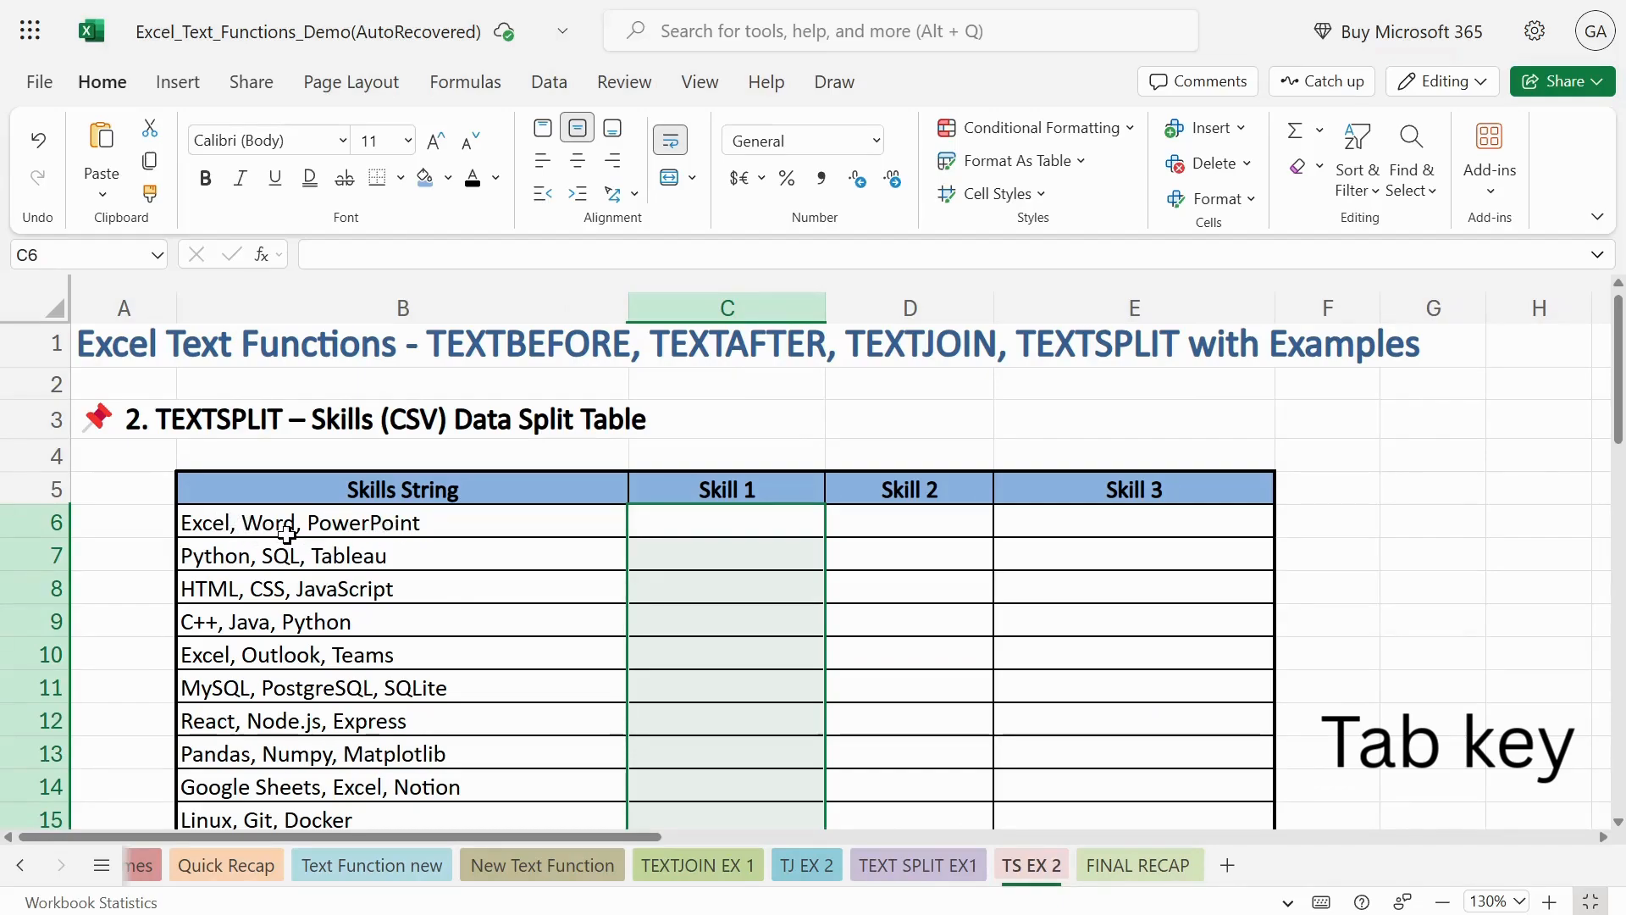
click(740, 521)
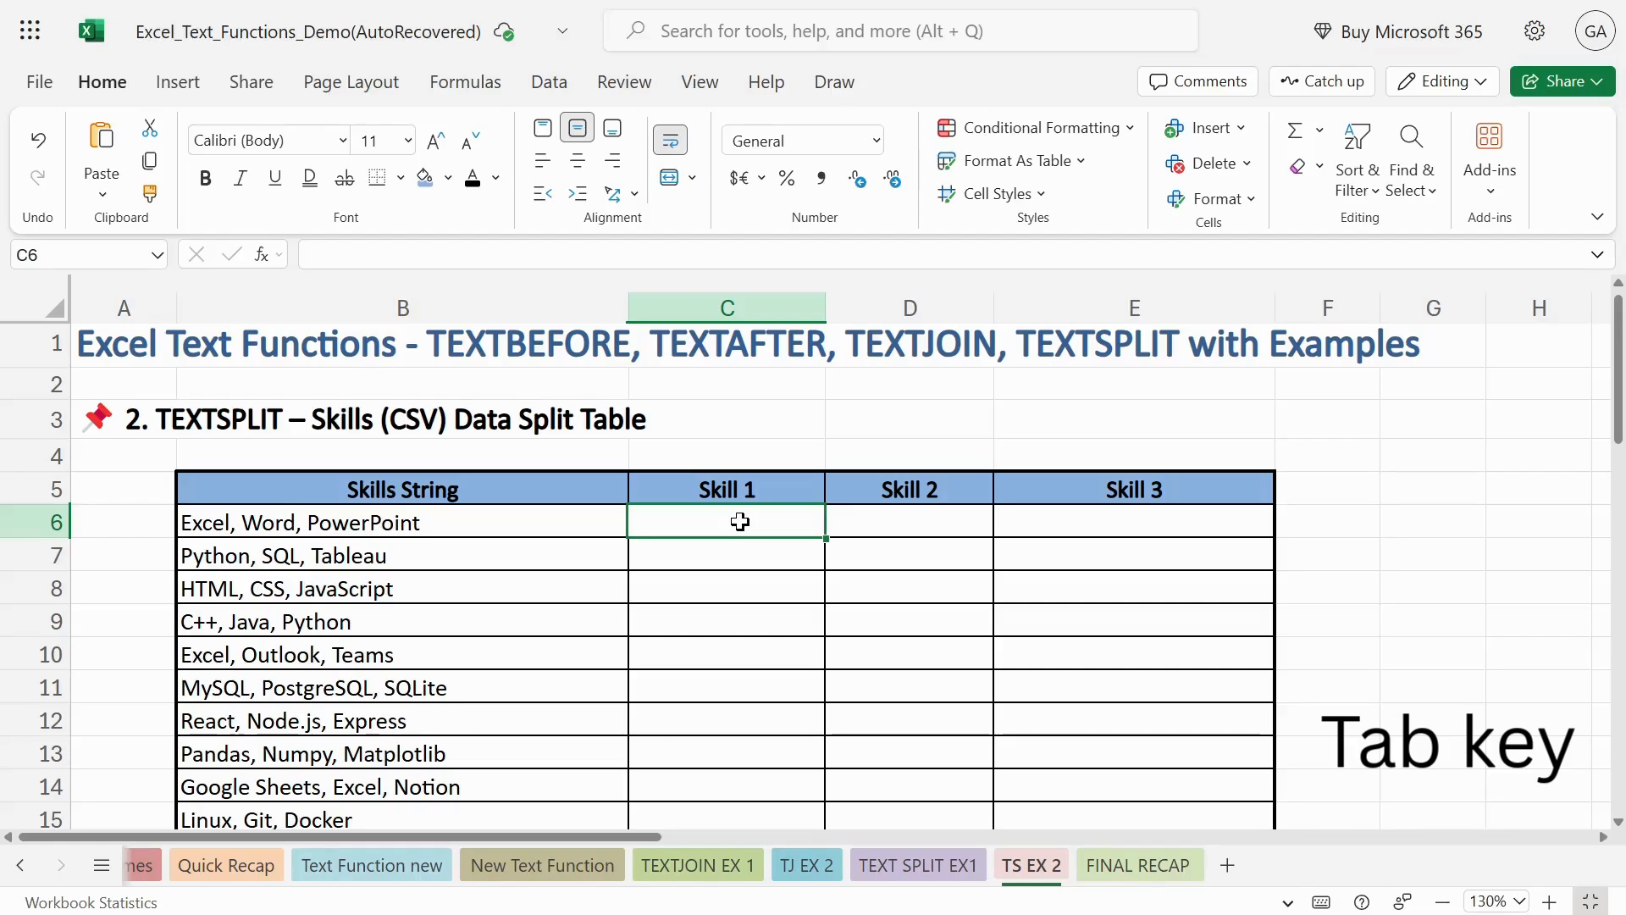
text(=te)
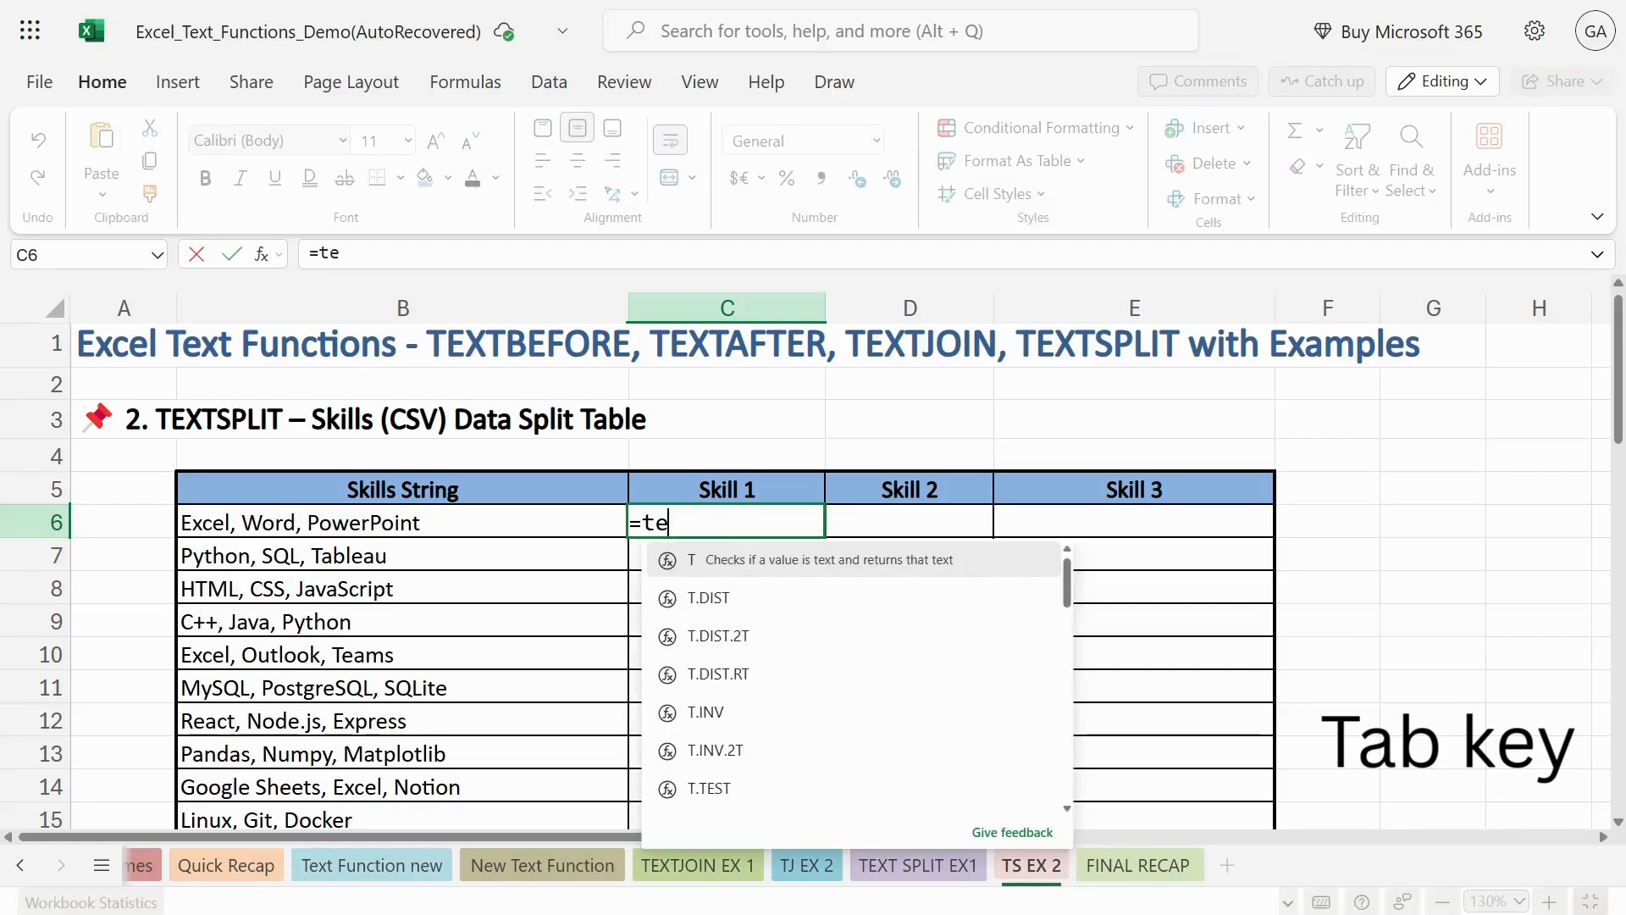
text(xts)
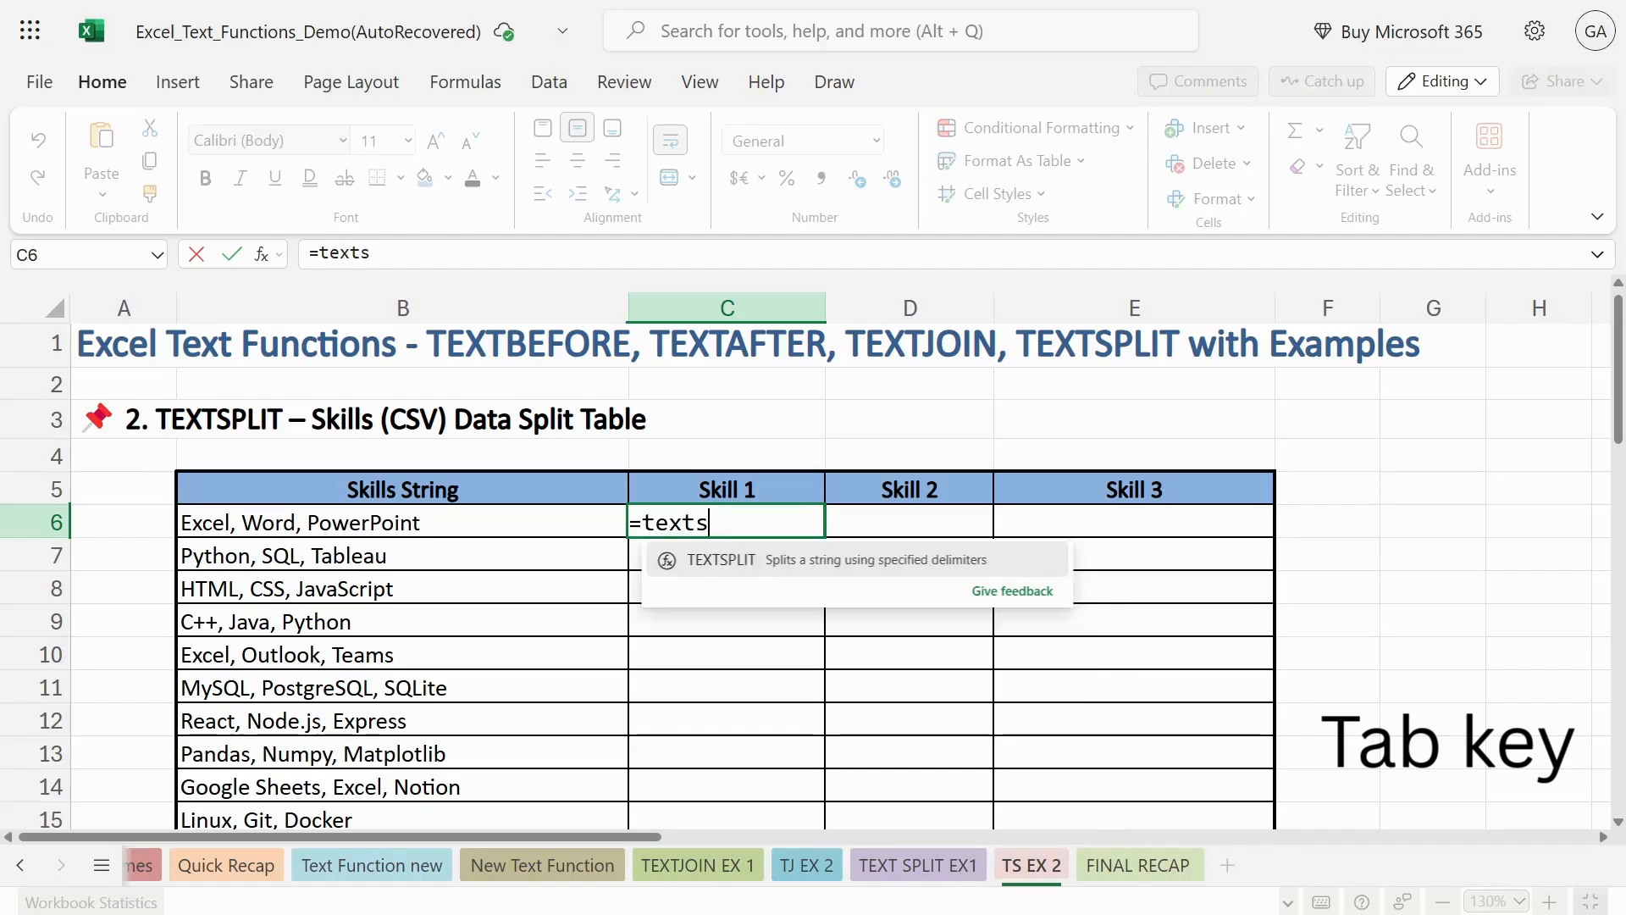
text(plit)
key(Tab)
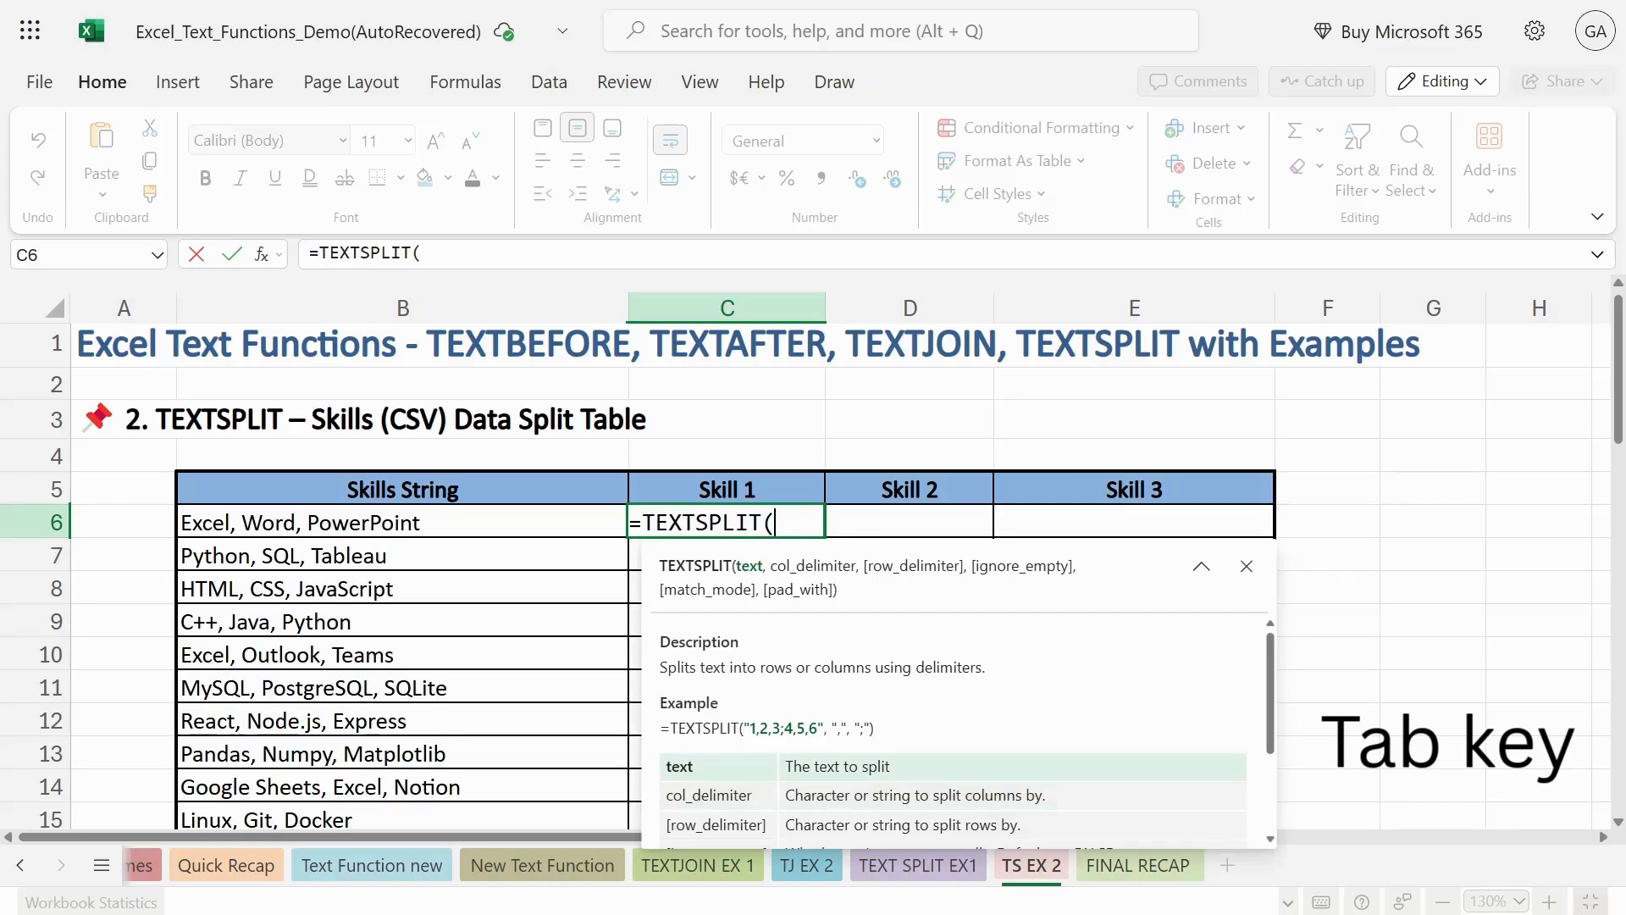
click(507, 526)
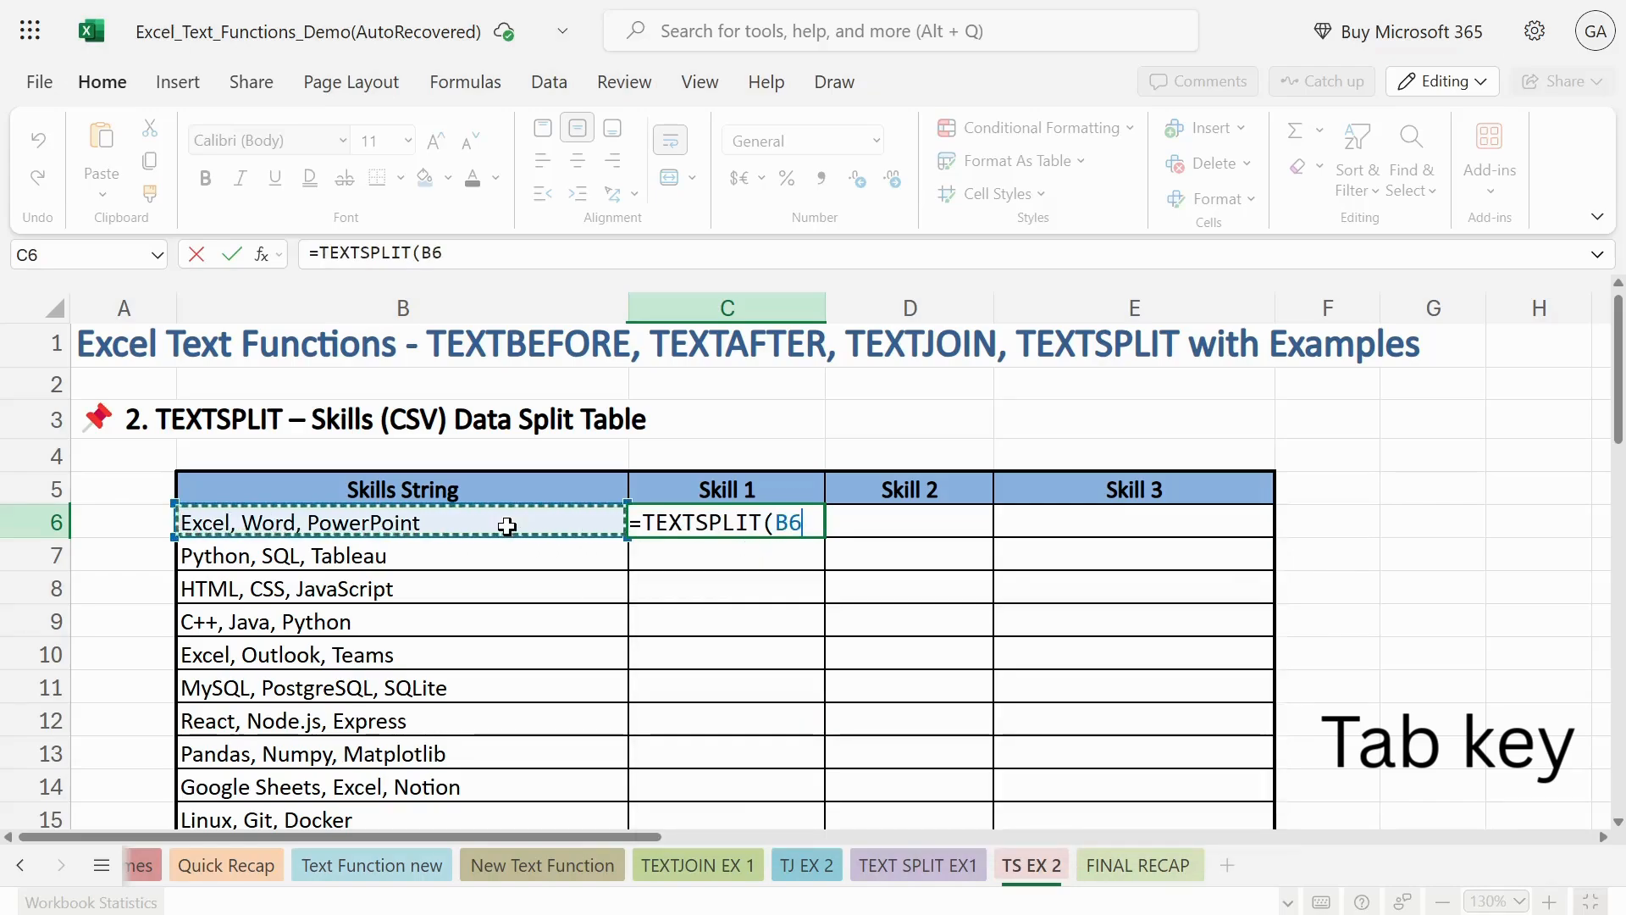
text(,)
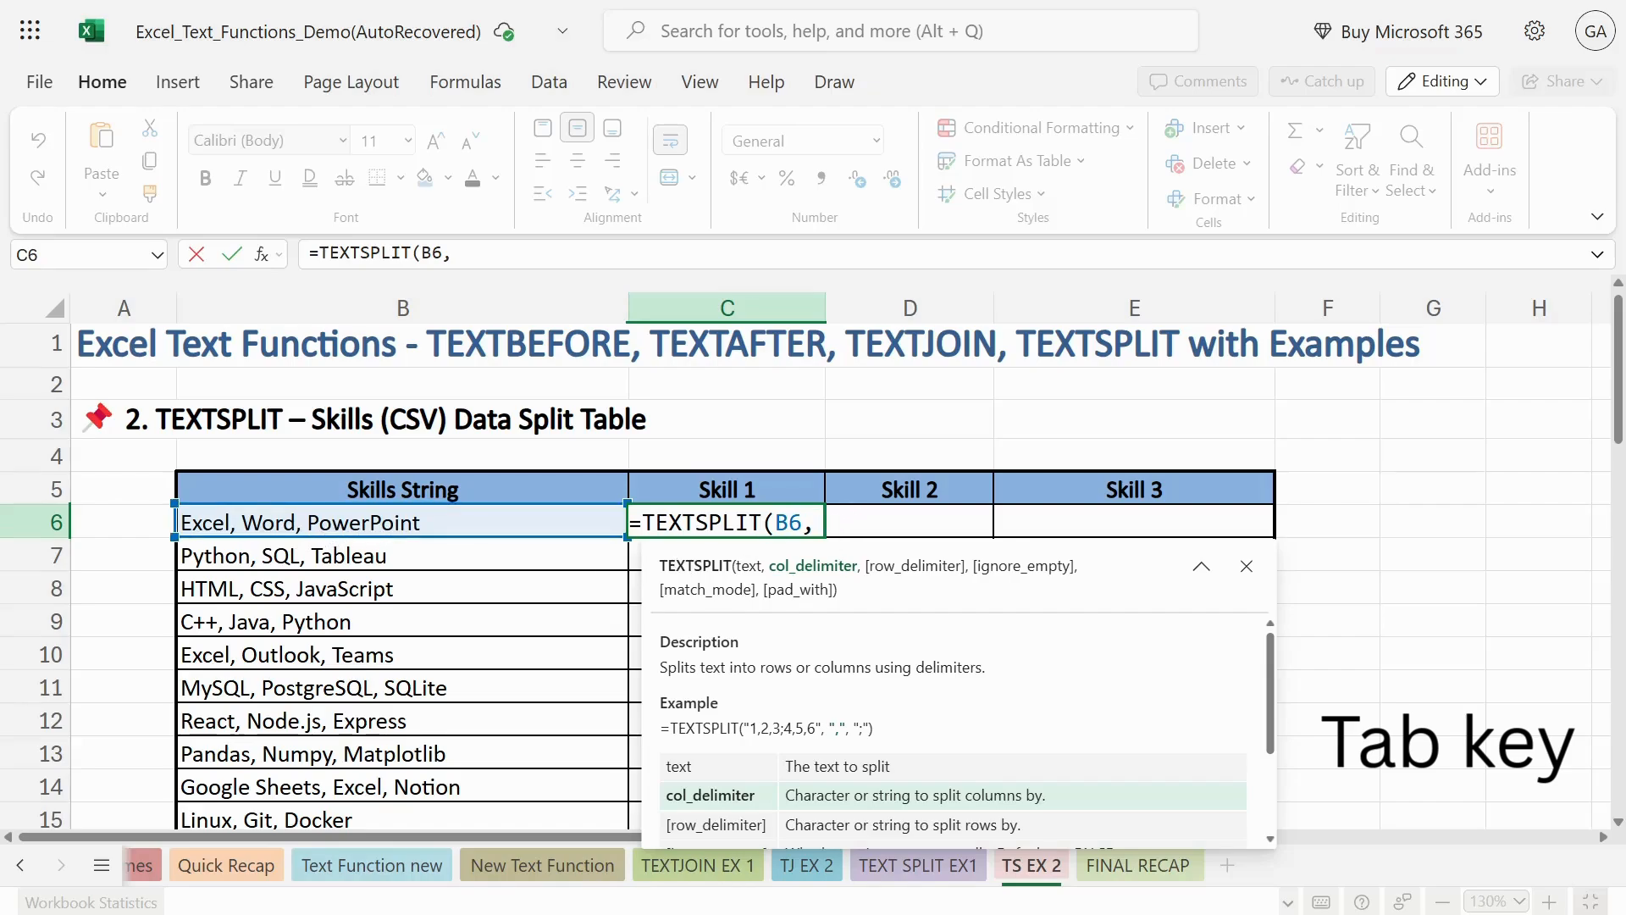
text(",)
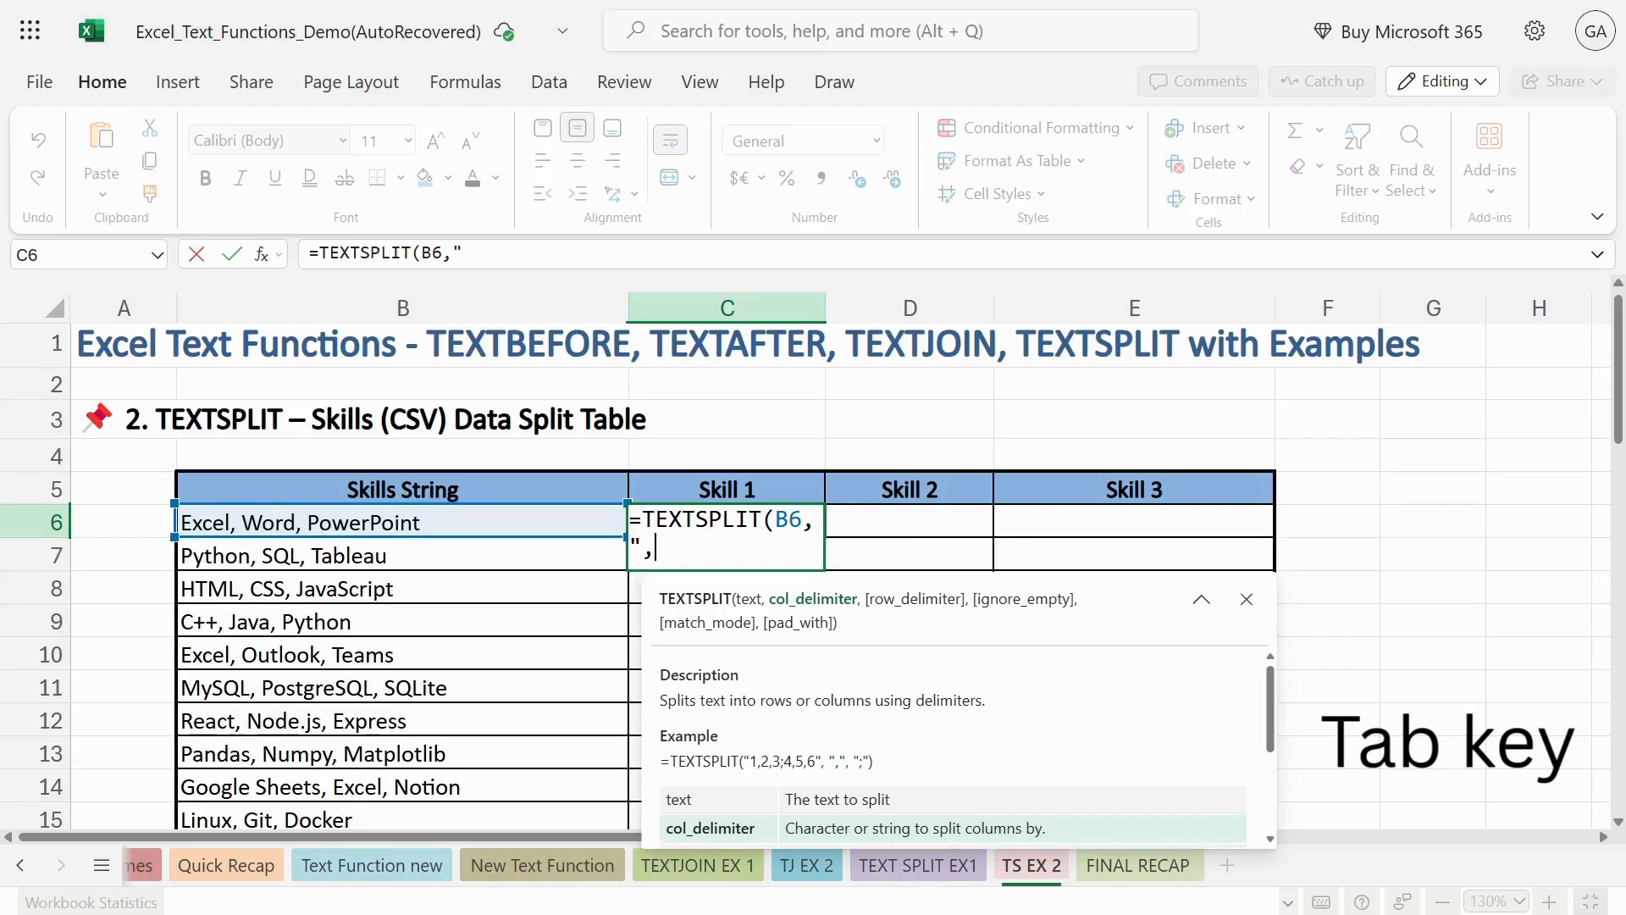
text("))
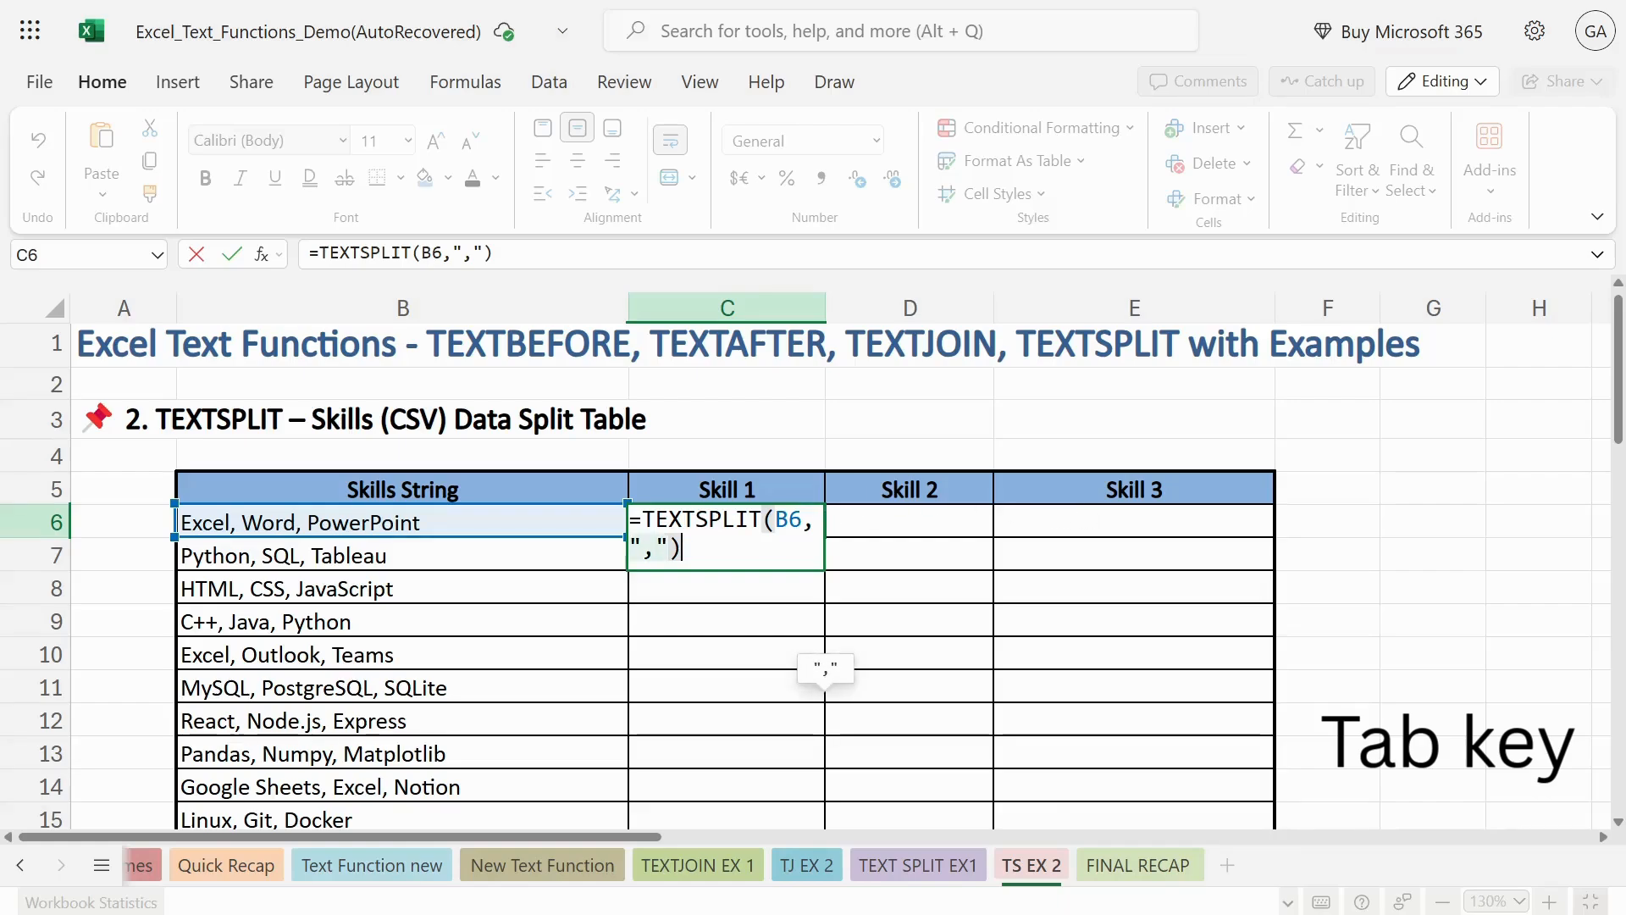
key(Return)
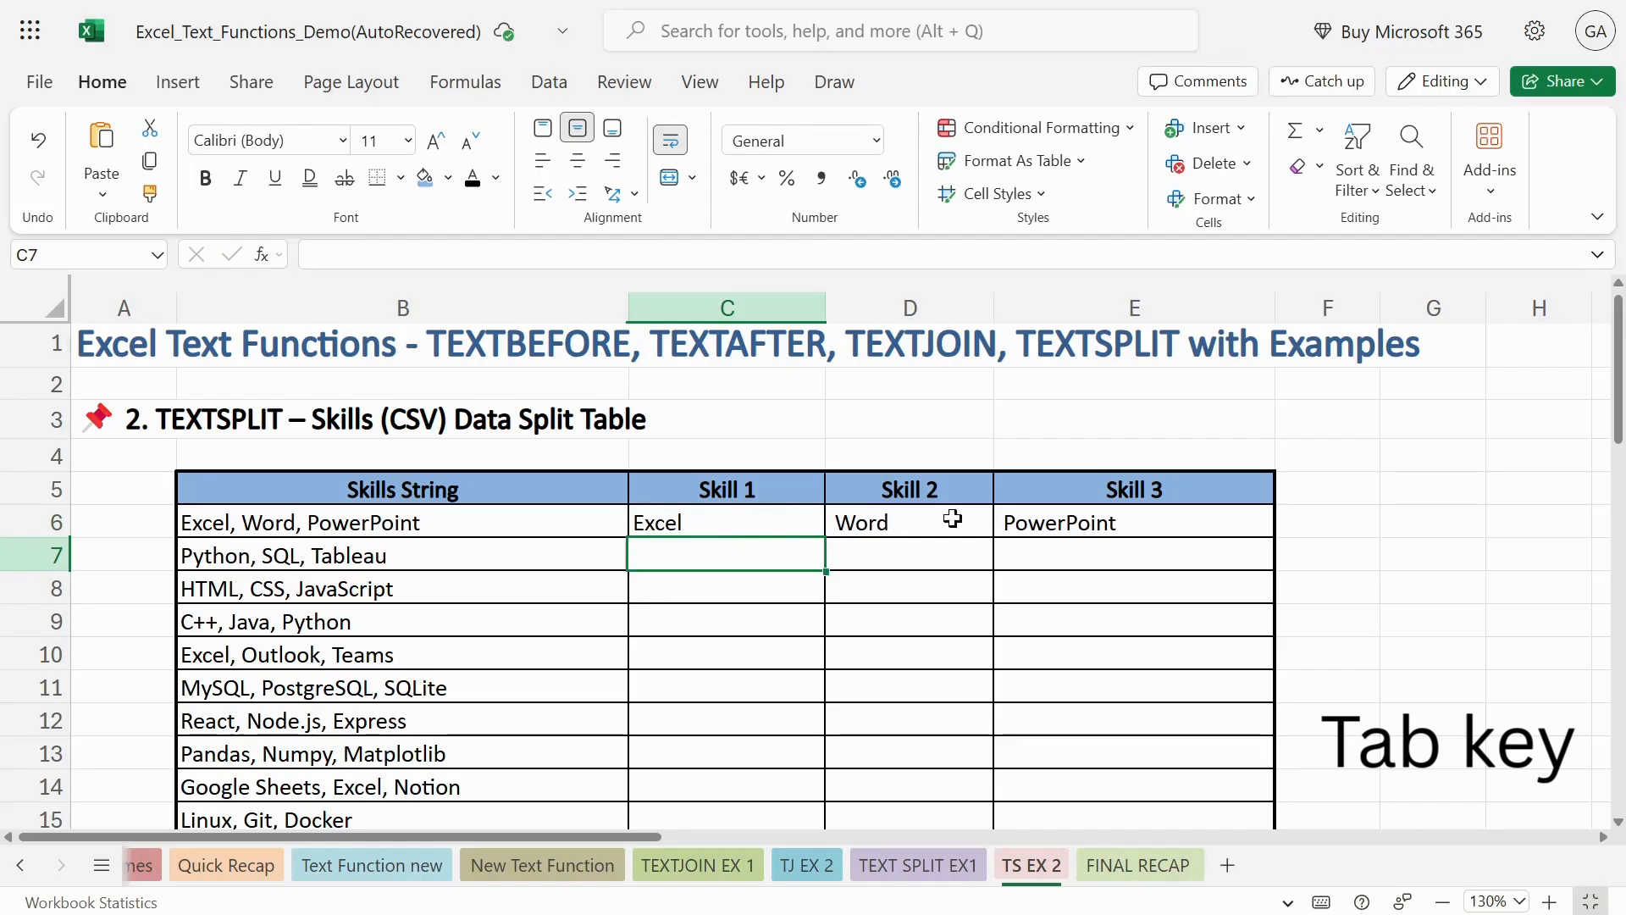
Step: Fill the C6 TEXTSPLIT formula down to C20 and check the split skills
click(761, 513)
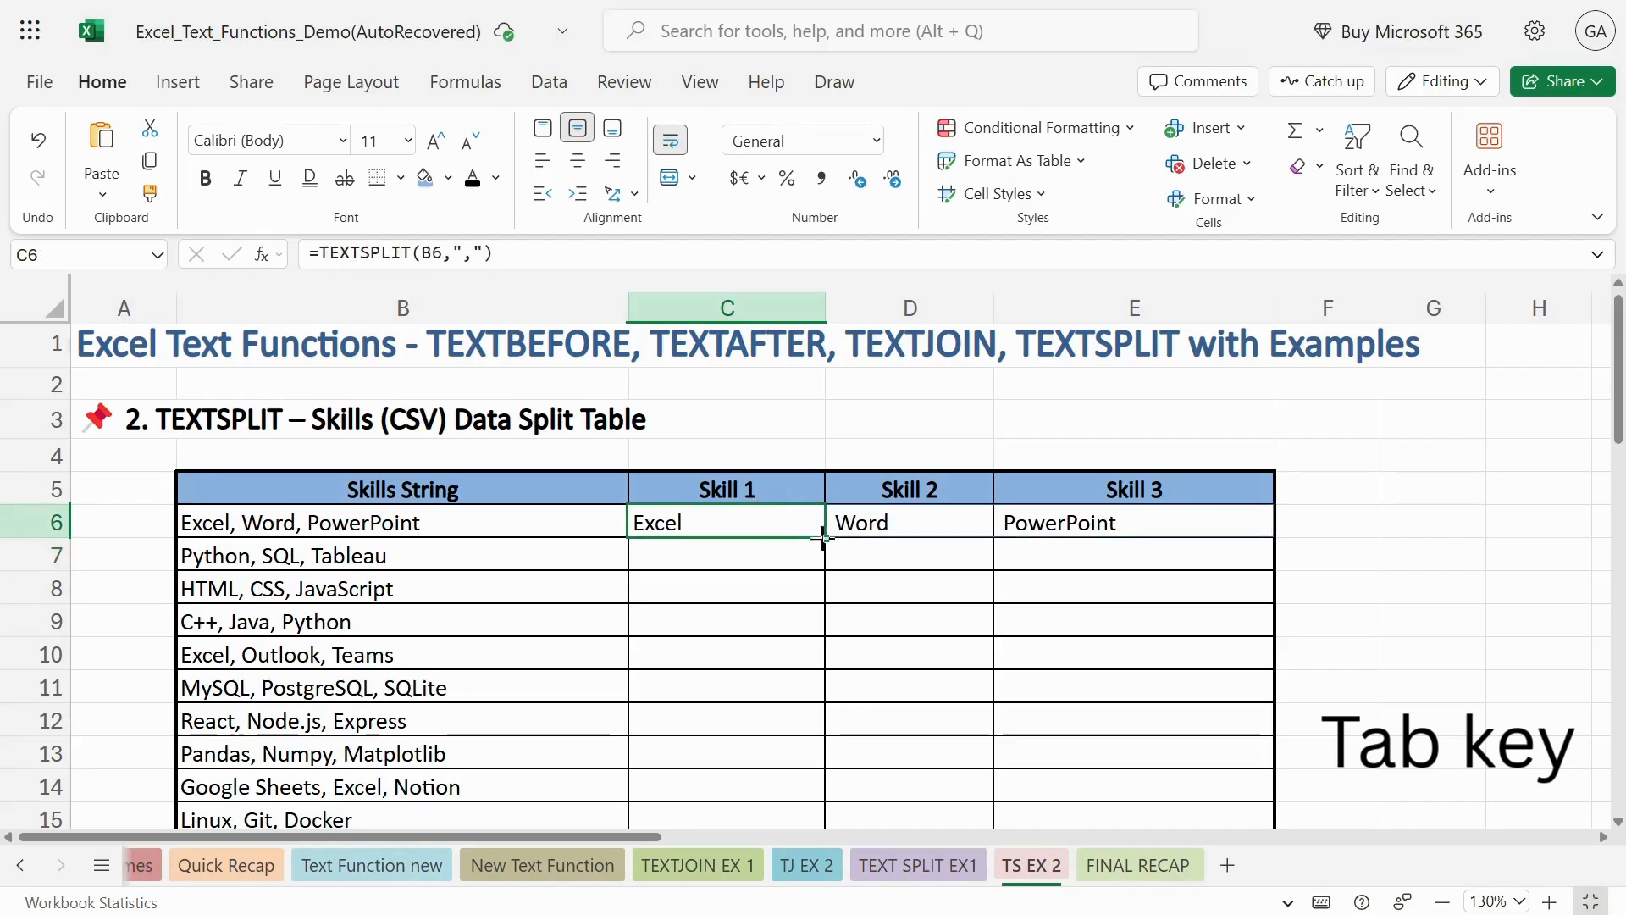
drag(822, 537, 801, 573)
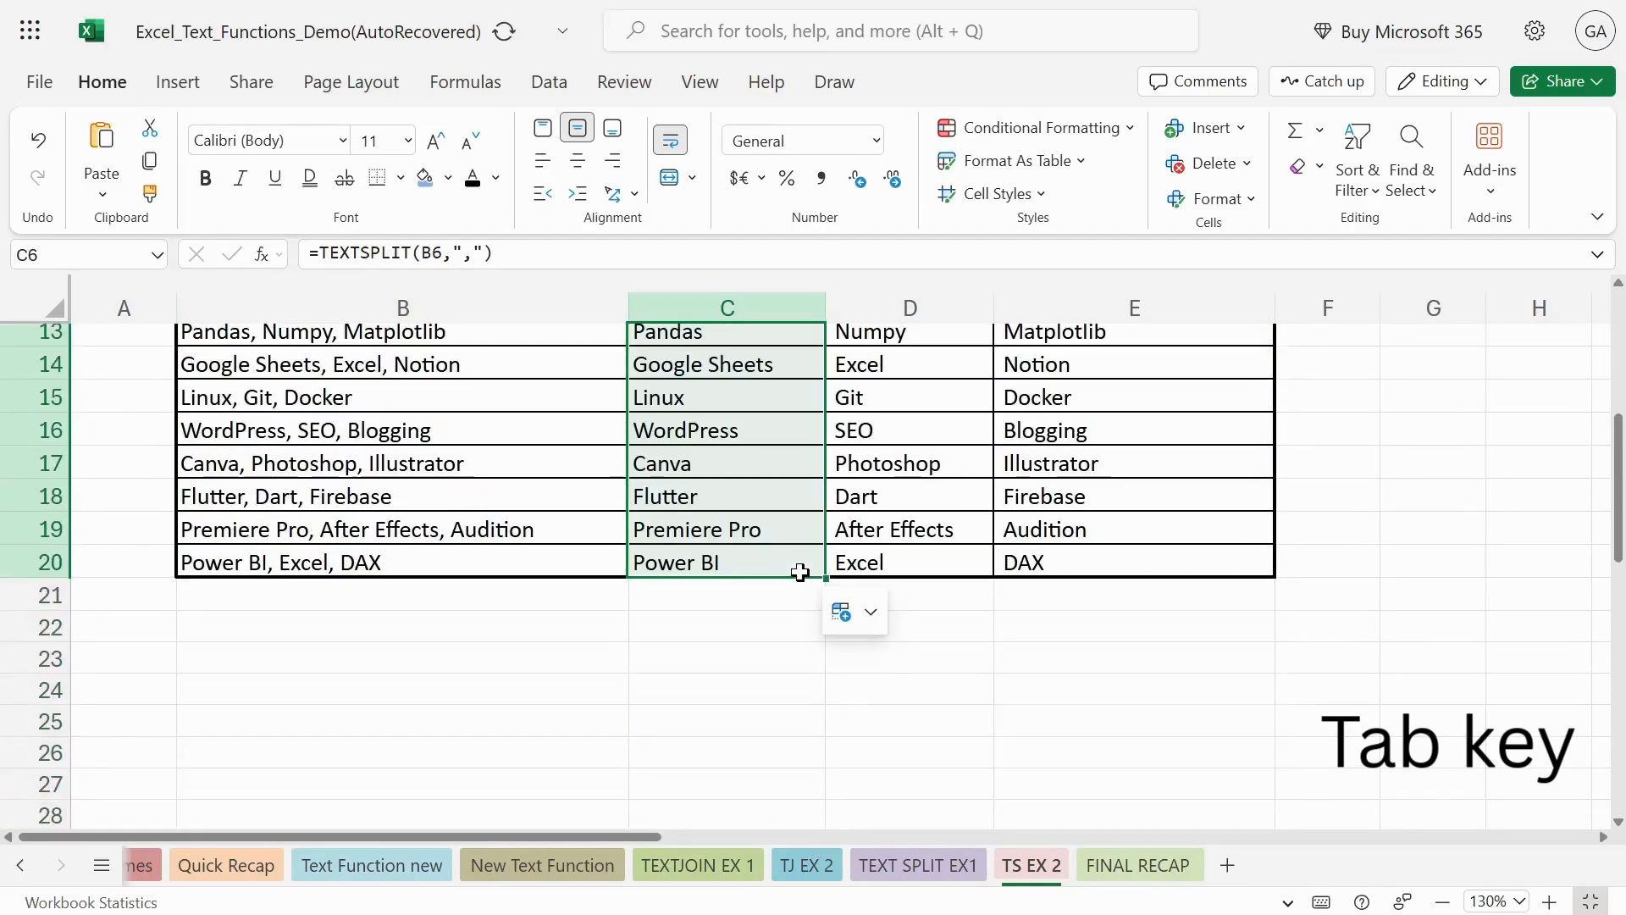
scroll(1556, 367, up, 4)
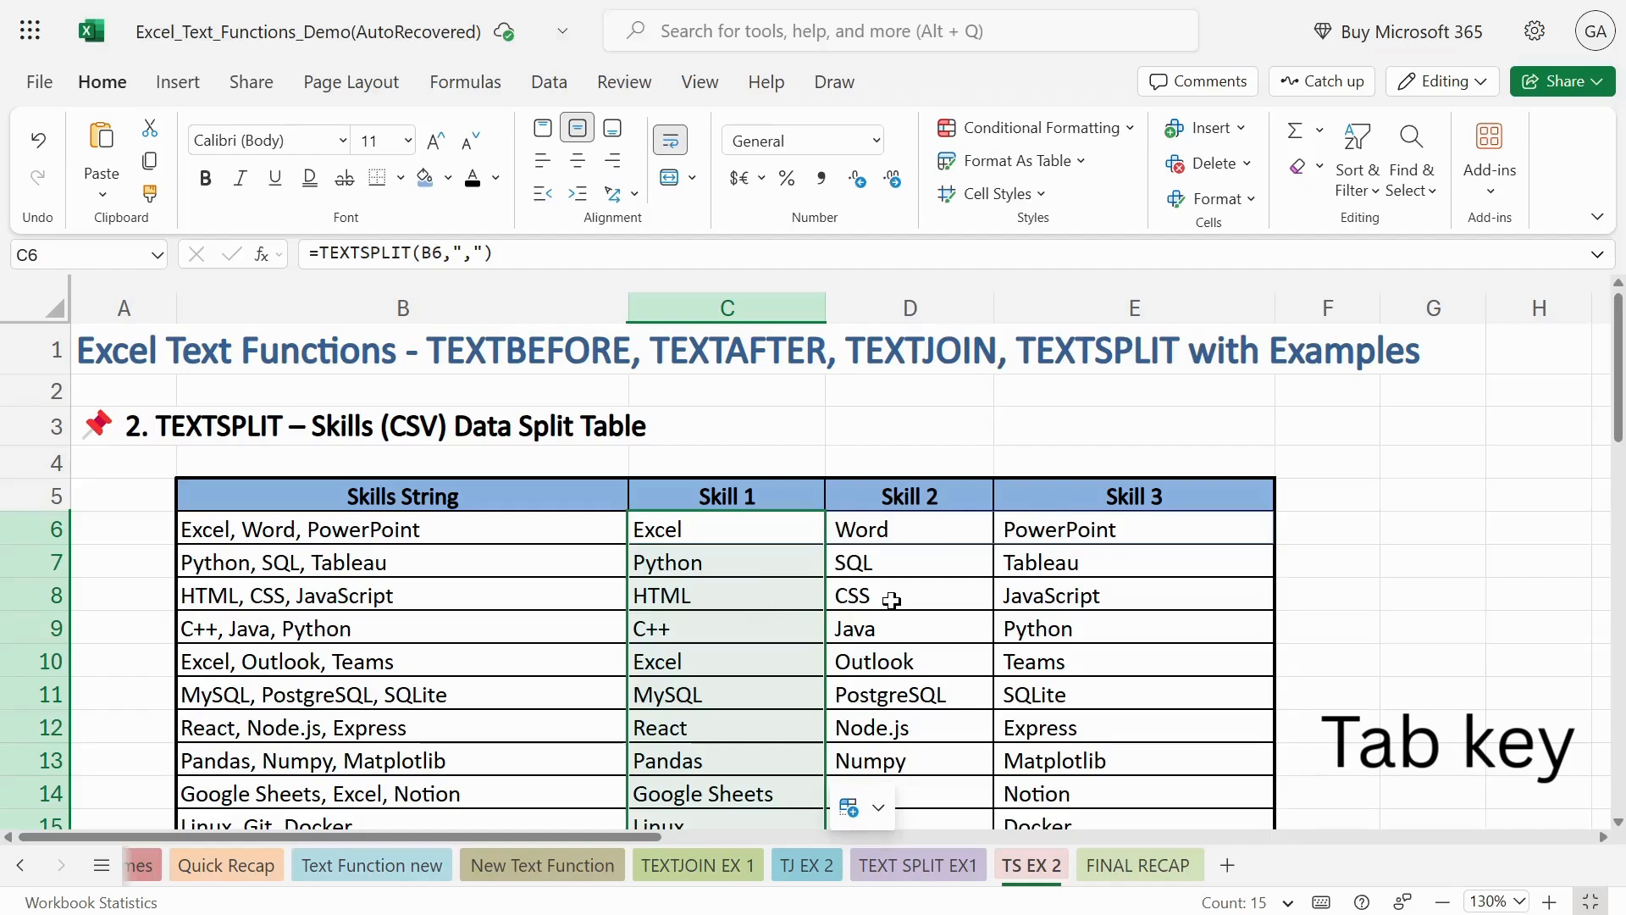
Step: Review the purposes of TEXTBEFORE, TEXTAFTER, TEXTJOIN and TEXTSPLIT in the recap chart on the FINAL RECAP sheet
click(1131, 871)
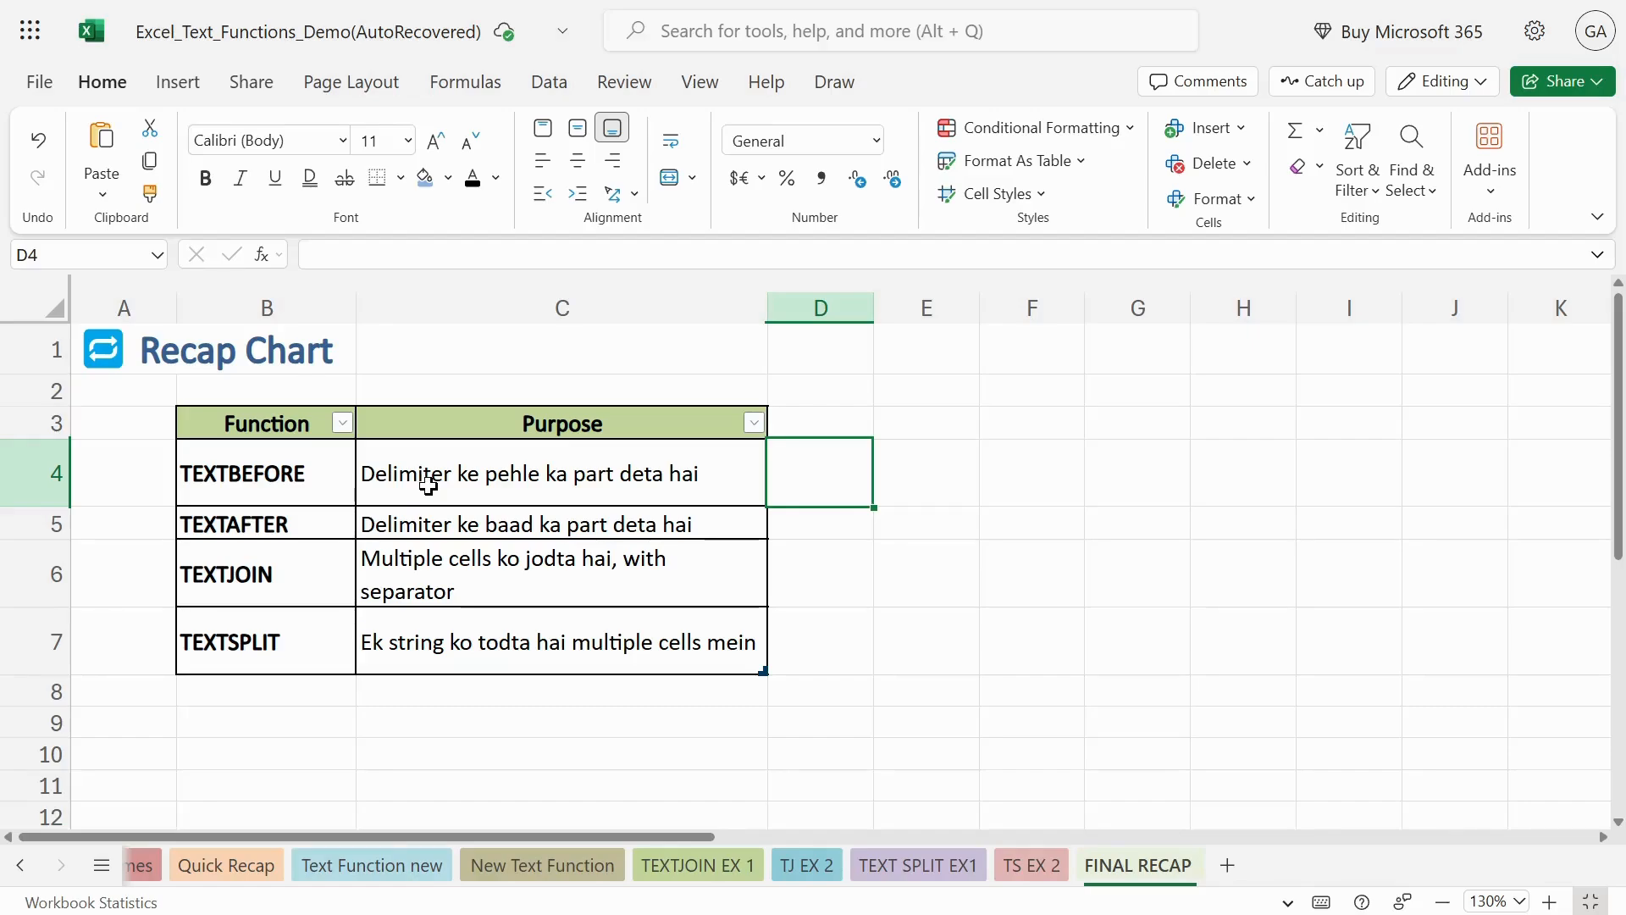
click(306, 526)
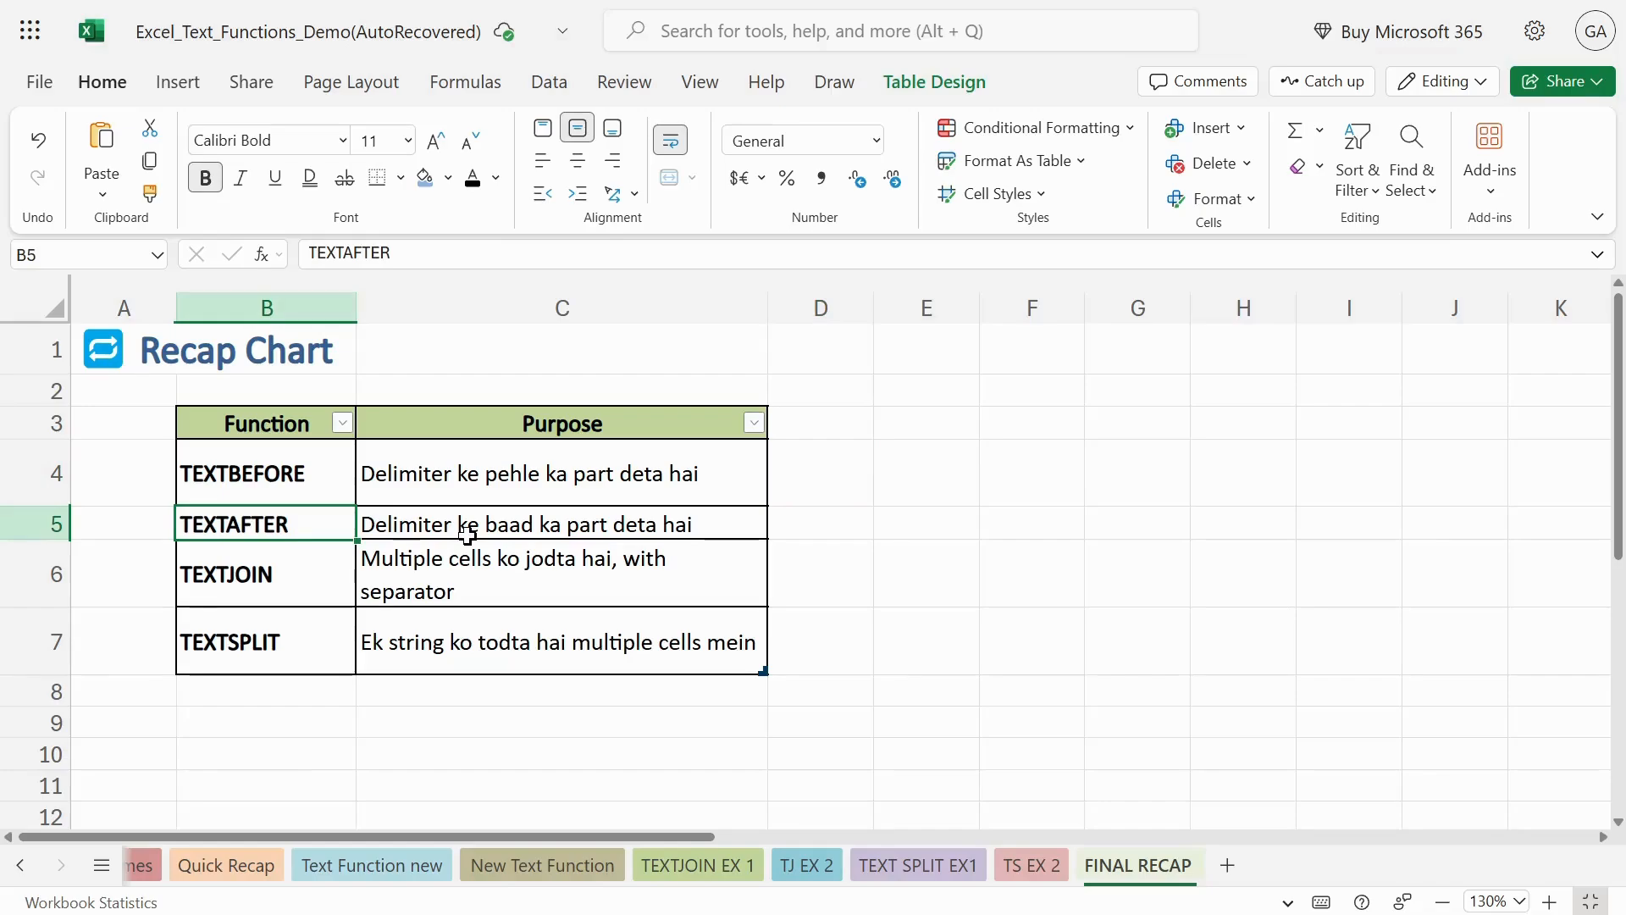
click(293, 585)
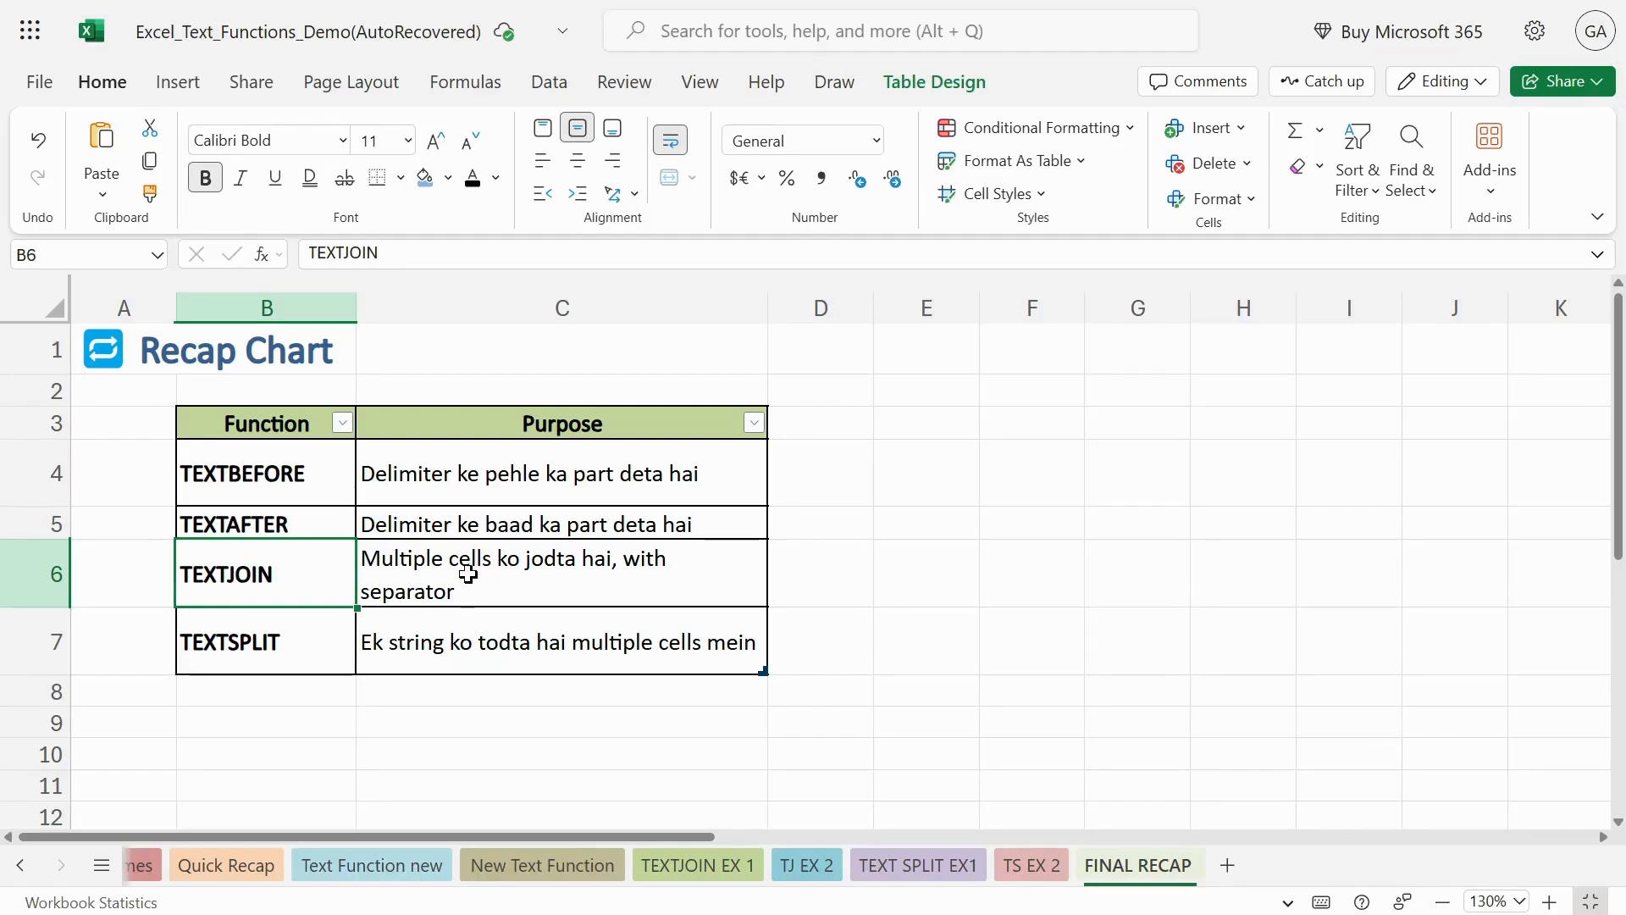
click(305, 648)
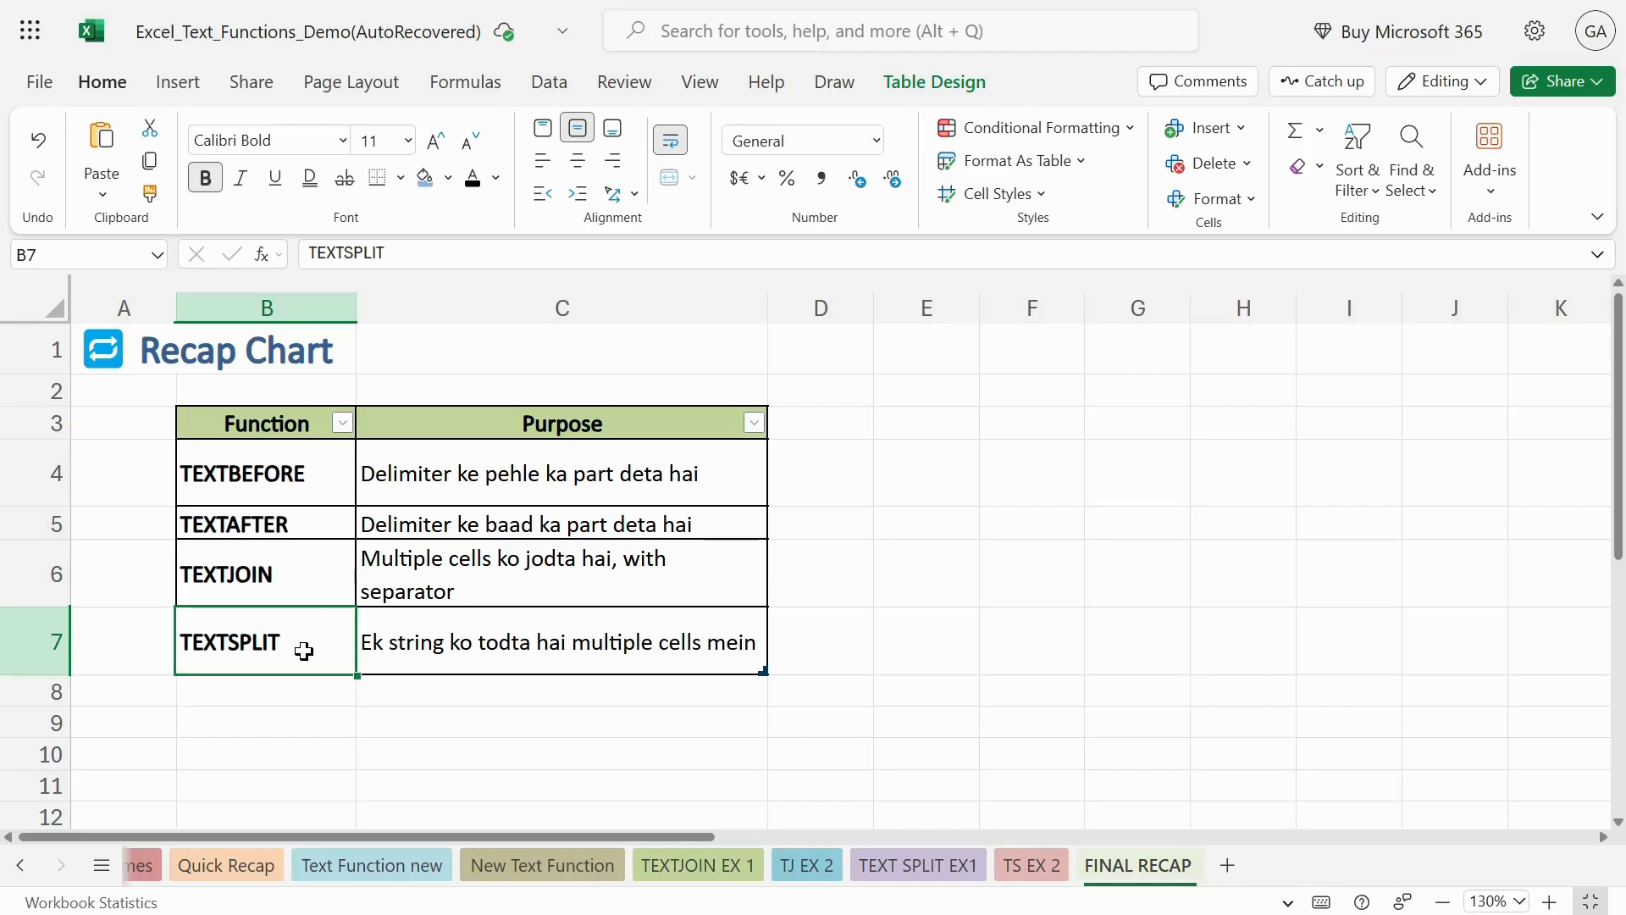